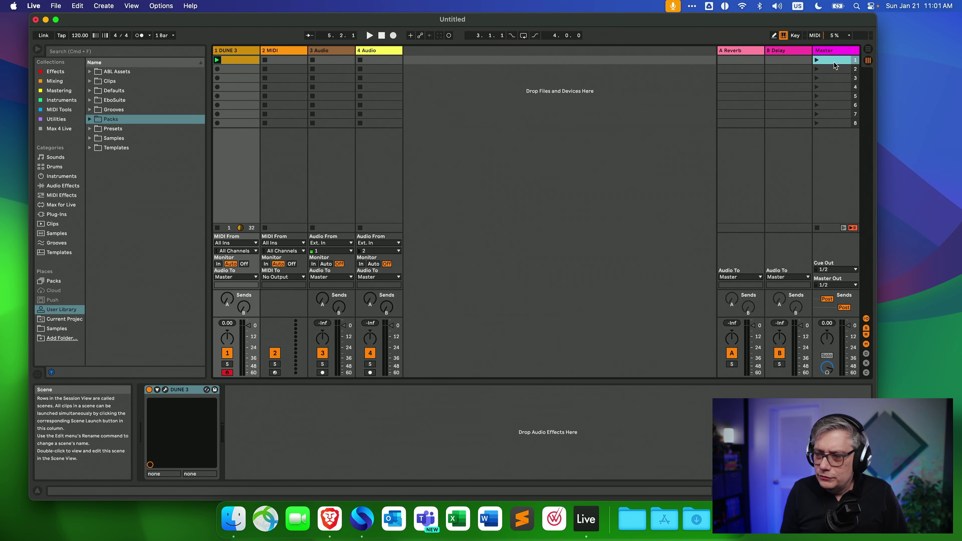
Play scene 1 to listen to the DUNE 3 track, view the synth's plug-in window briefly, and stop playback.
left_click(816, 61)
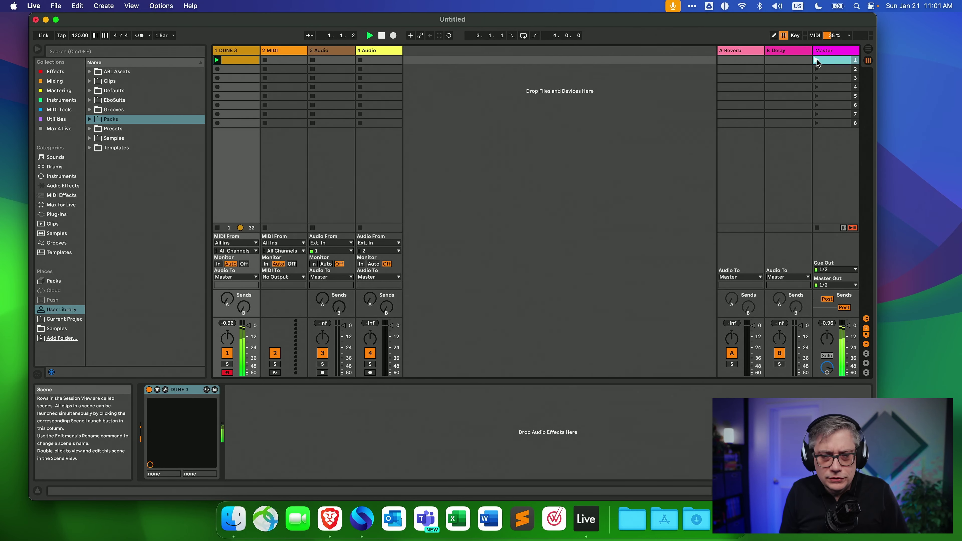
left_click(165, 390)
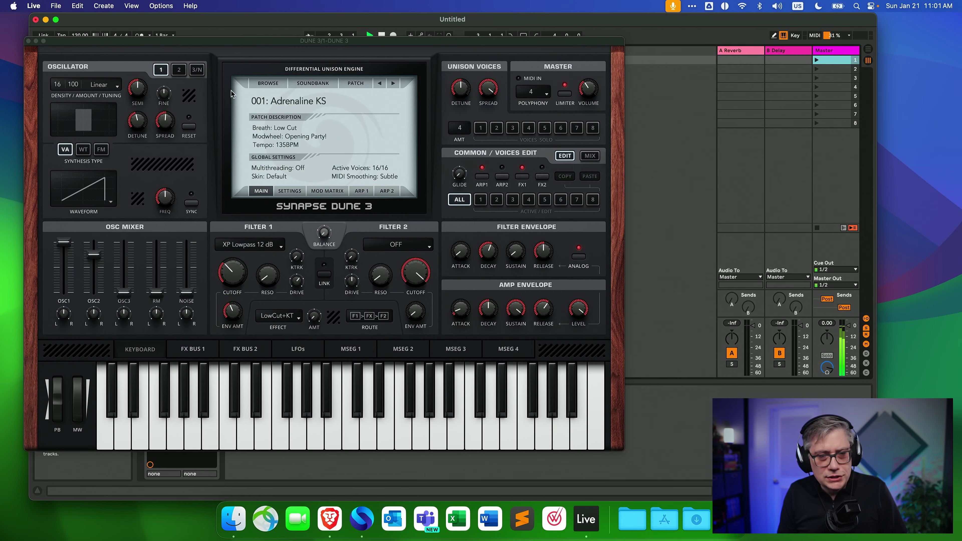
key("super+alt+p")
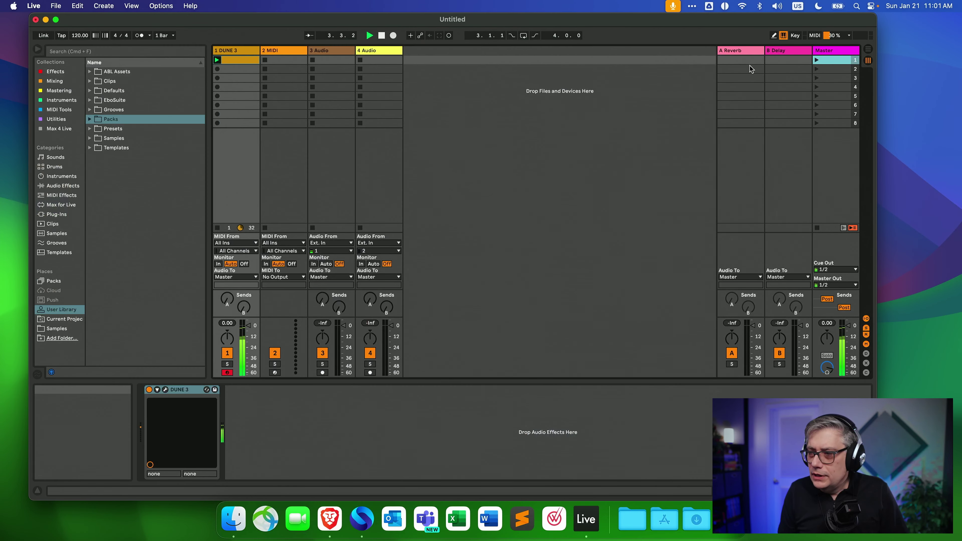
left_click(381, 36)
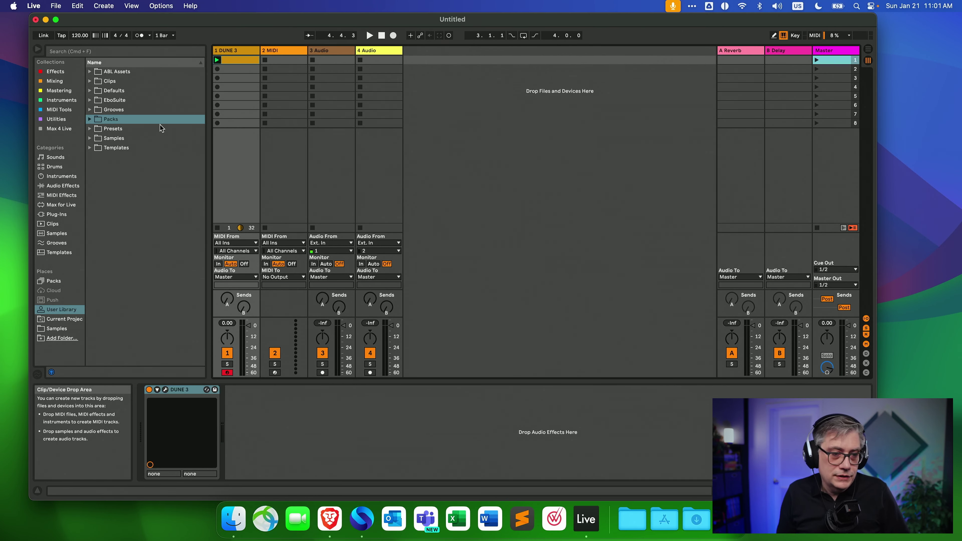
Add E4L Source Panner from the Envelop for Live 11.3.11 pack after DUNE 3 on track 1.
left_click(90, 120)
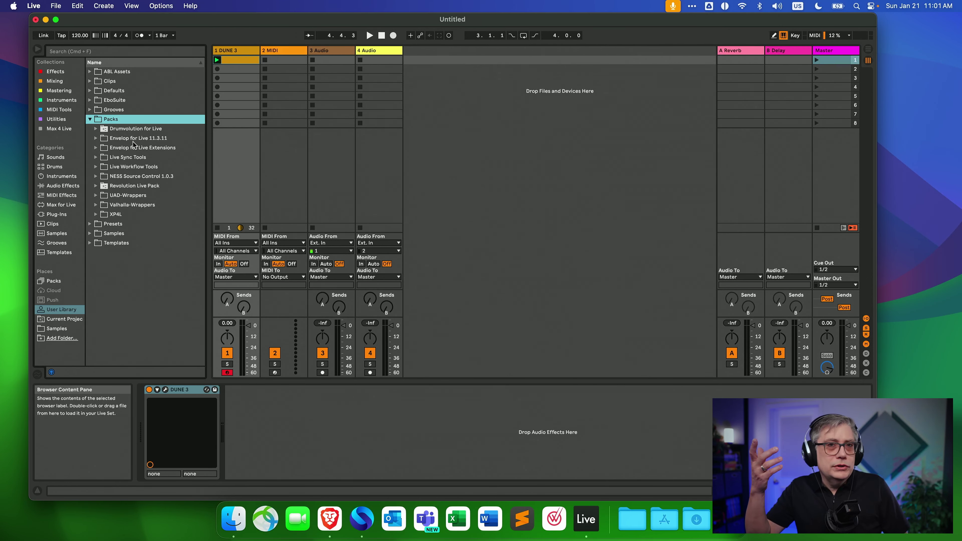
left_click(96, 138)
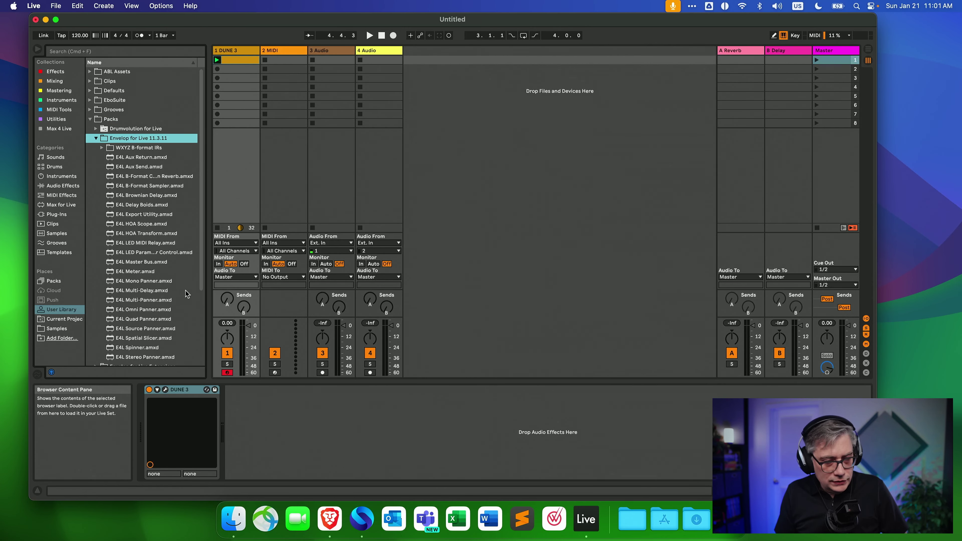
left_click_drag(137, 331, 244, 398)
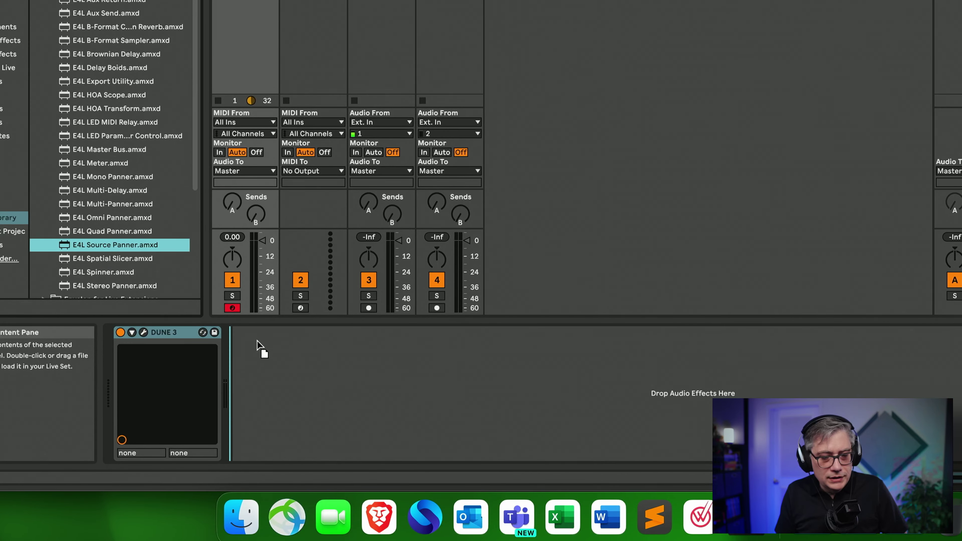
left_click_drag(257, 345, 264, 373)
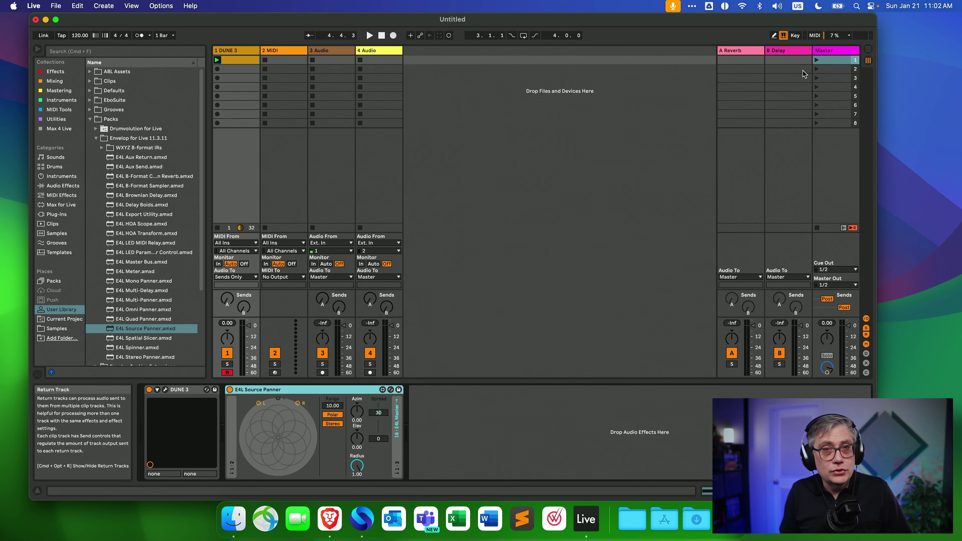
Delete the Delay device from return track B.
left_click(792, 54)
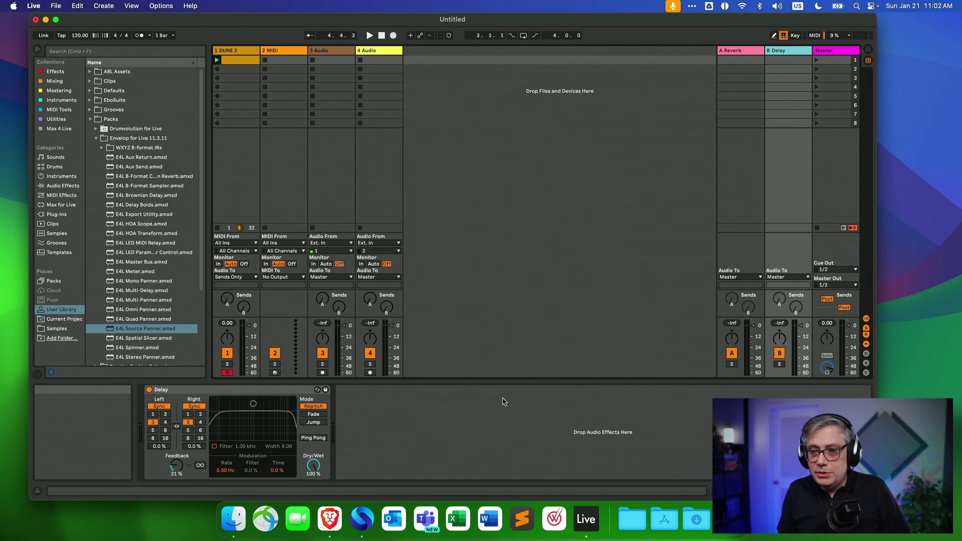
right_click(211, 394)
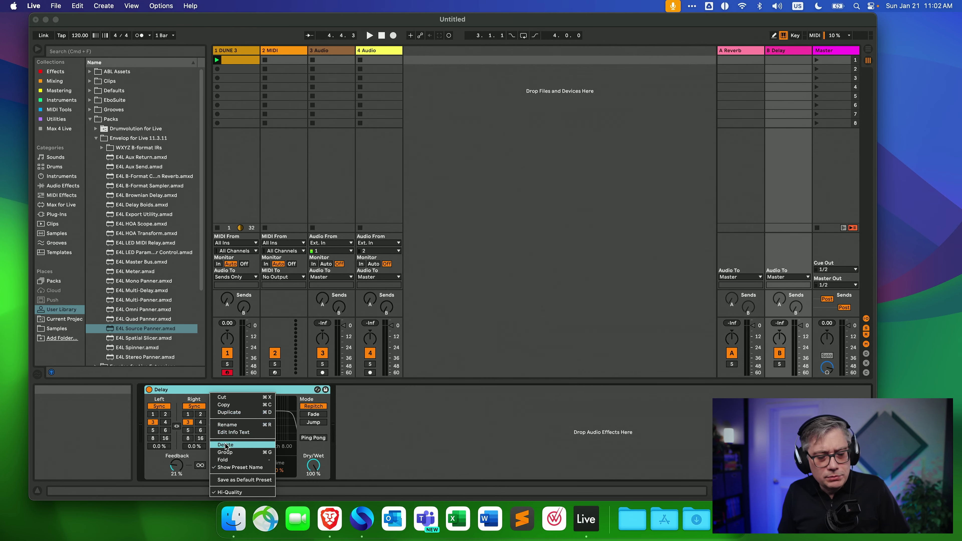
left_click(225, 445)
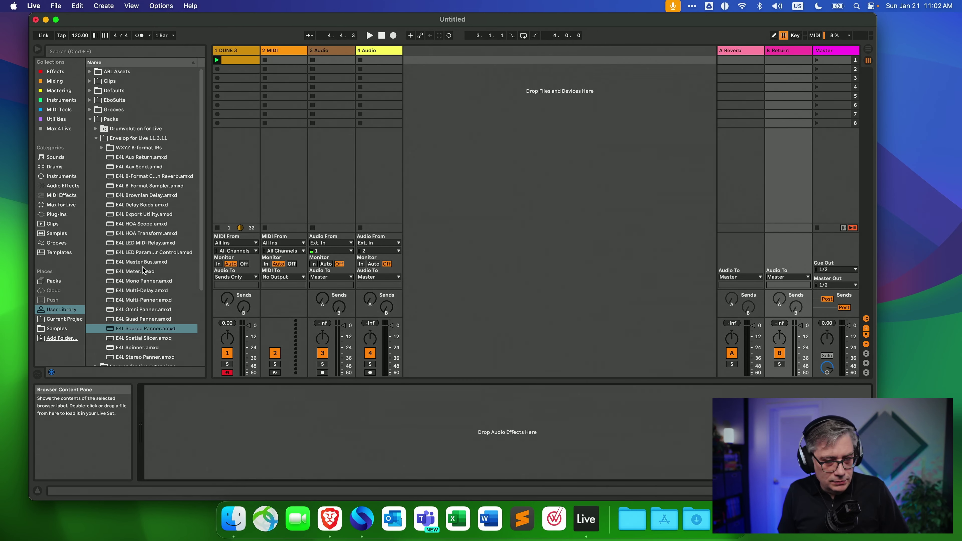
Add E4L Master Bus to return track B and keep its decoder on Binaural (3rd-order).
left_click(138, 263)
left_click_drag(137, 266, 783, 235)
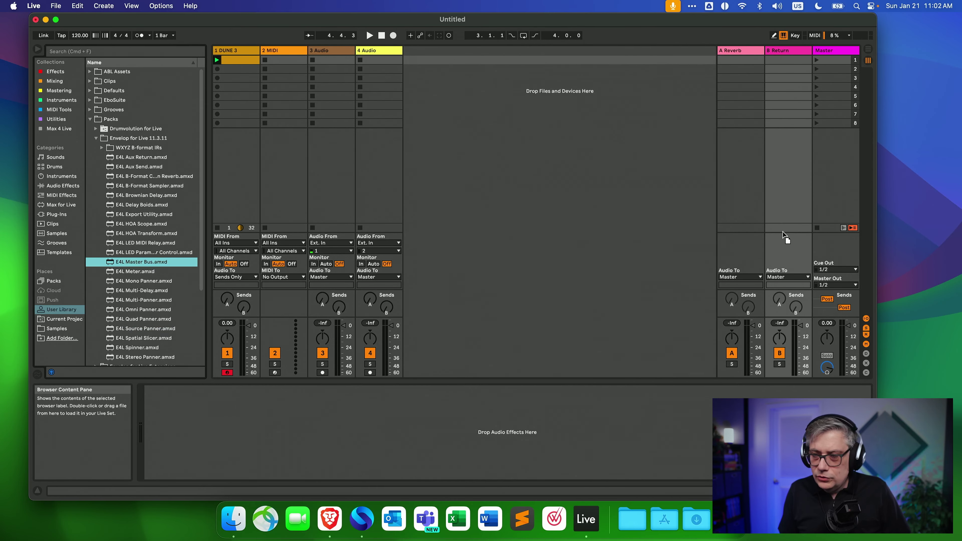
left_click_drag(762, 270, 763, 270)
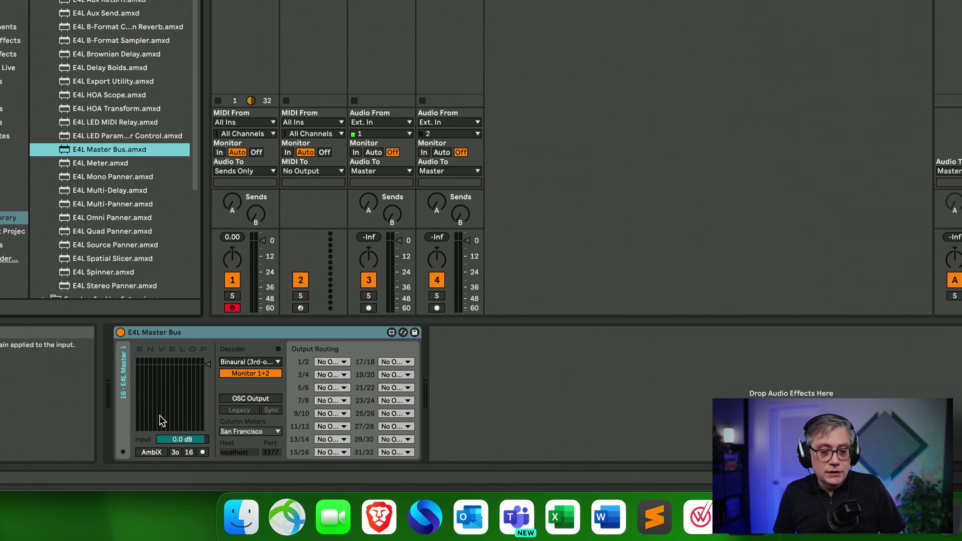
left_click(251, 360)
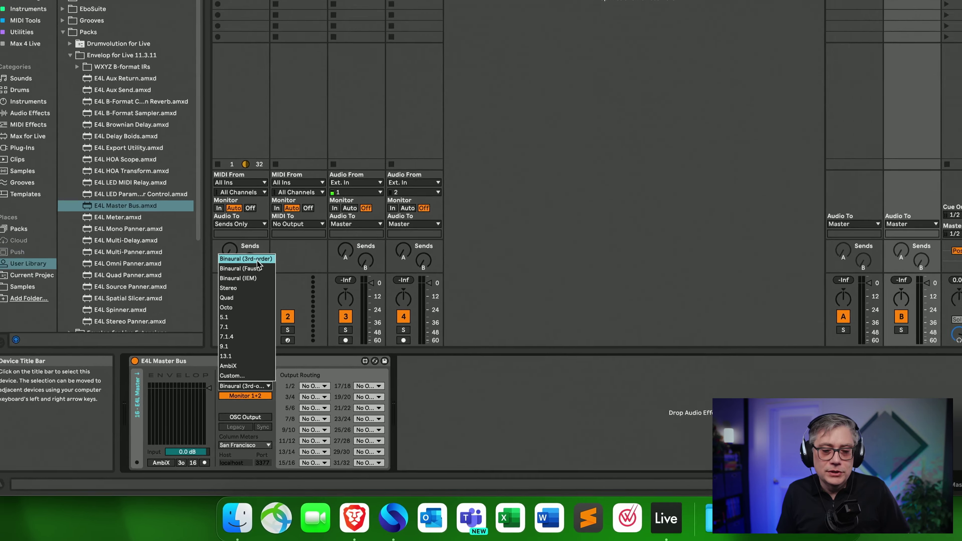
left_click(264, 213)
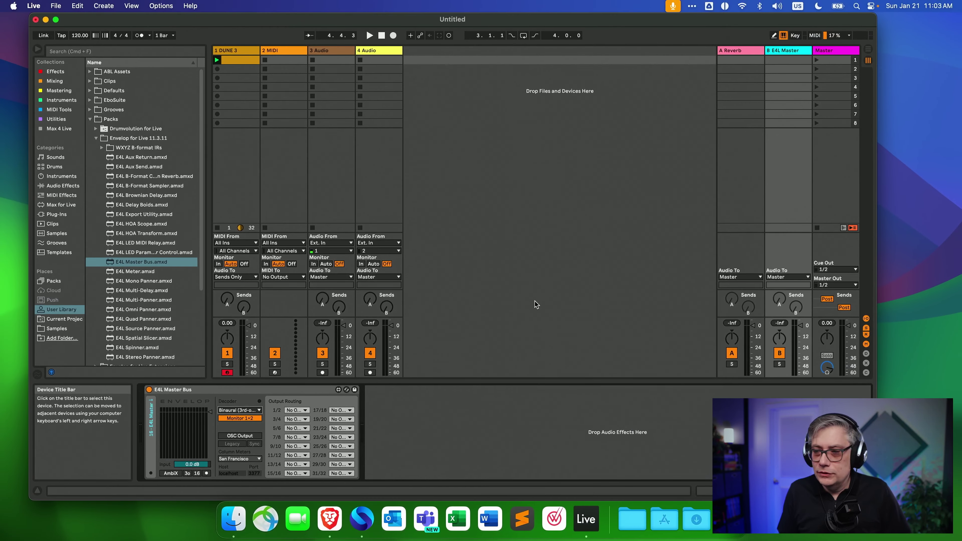
During playback of scene 1, move the E4L Source Panner's source to about azimuth -1.08 and radius 0.93, and check the Master Bus meters.
left_click(817, 61)
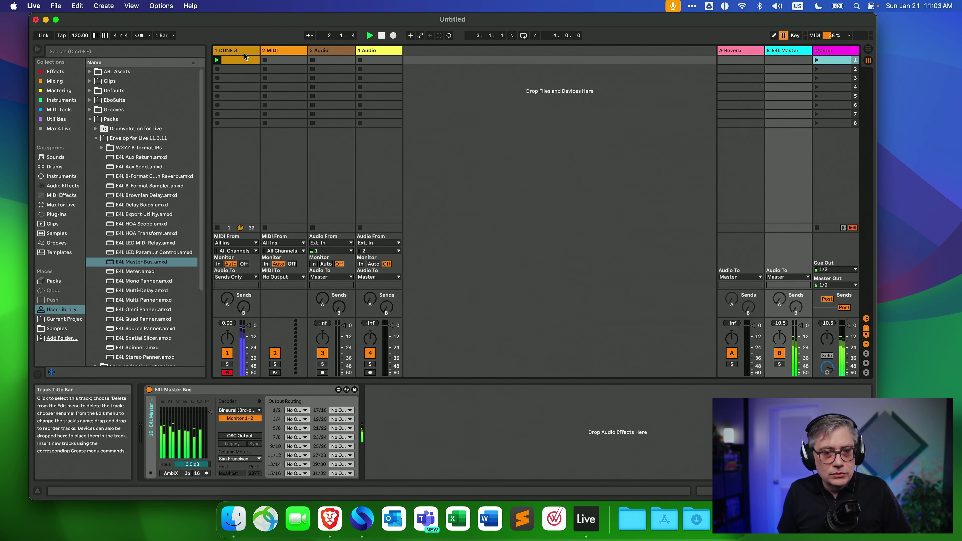
left_click(244, 68)
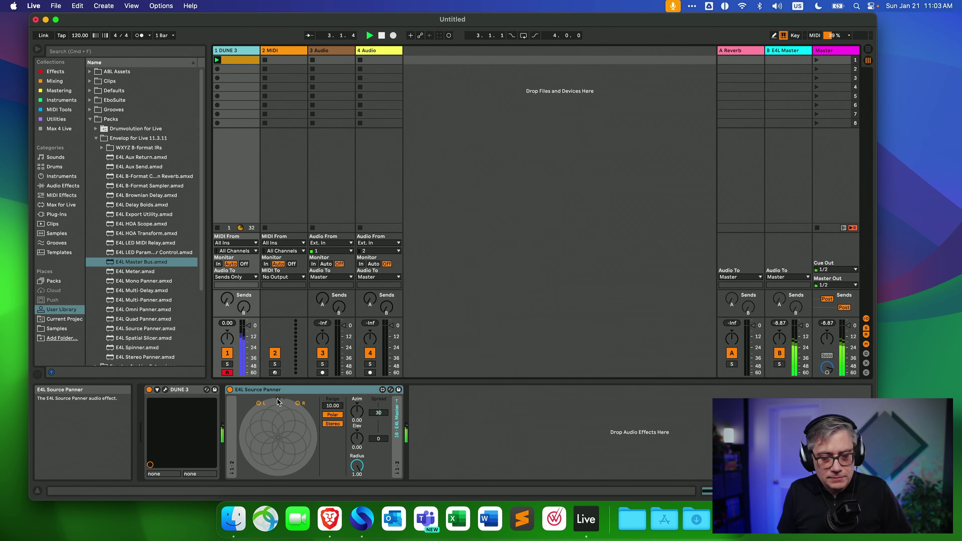
mouse_move(276, 405)
left_mouse_down()
mouse_move(253, 413)
mouse_move(309, 415)
mouse_move(277, 400)
left_mouse_up()
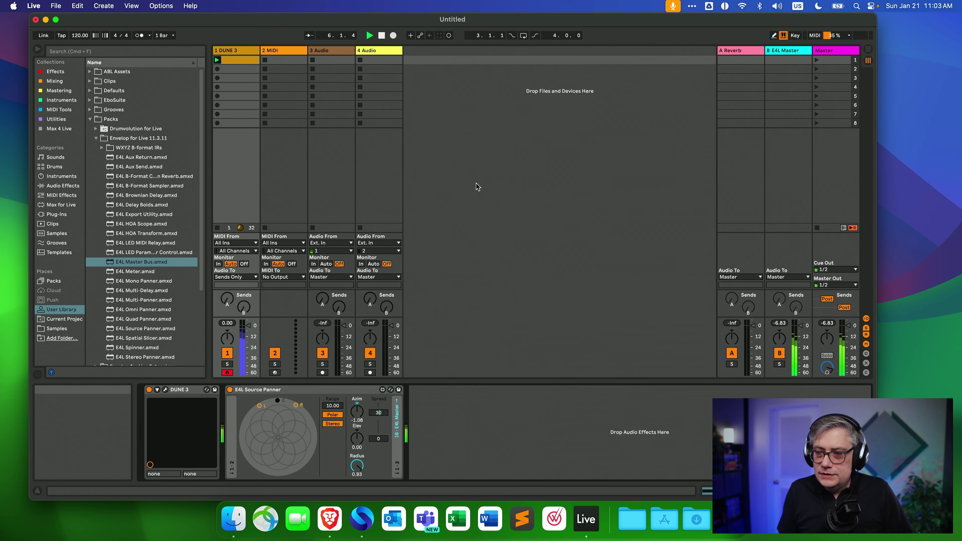
left_click(794, 53)
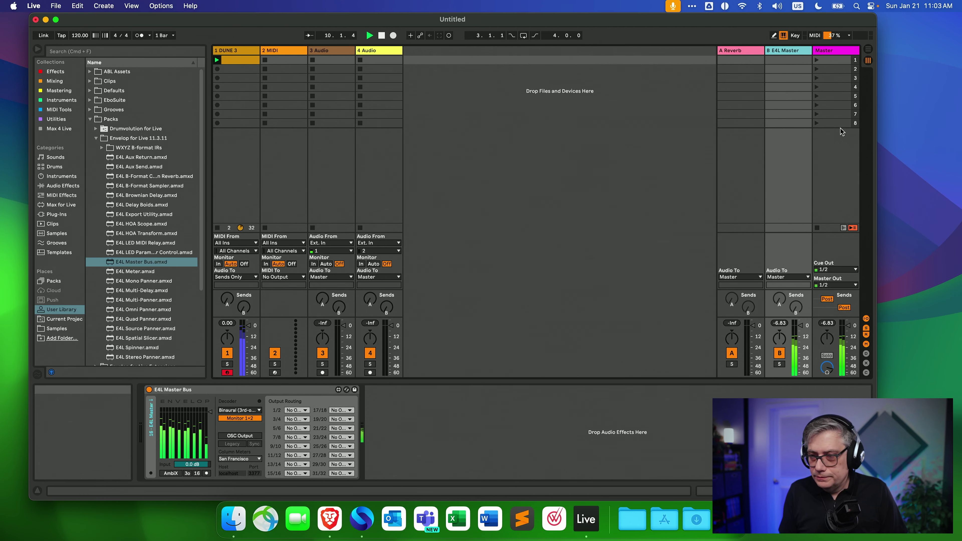
left_click(384, 38)
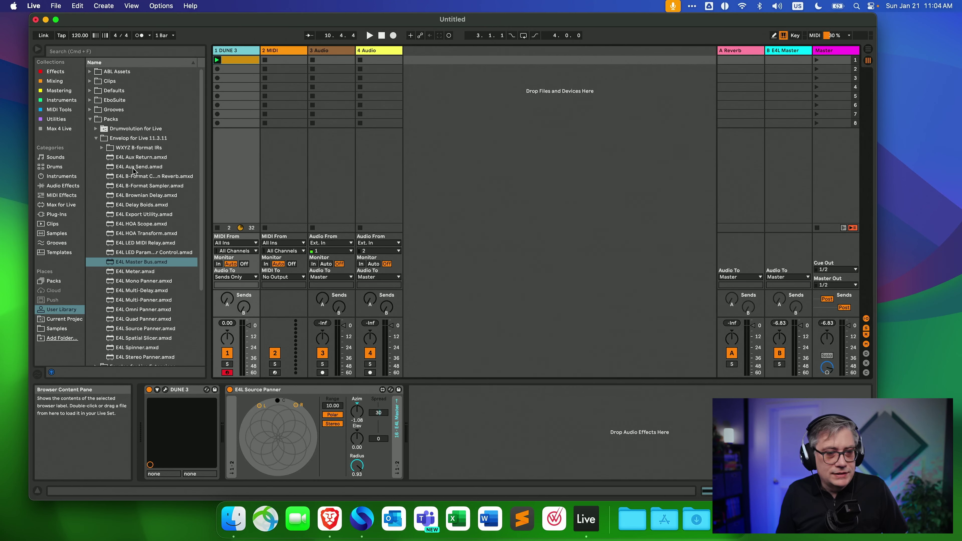
Add E4L Aux Send after E4L Source Panner on the DUNE 3 track.
left_click(132, 167)
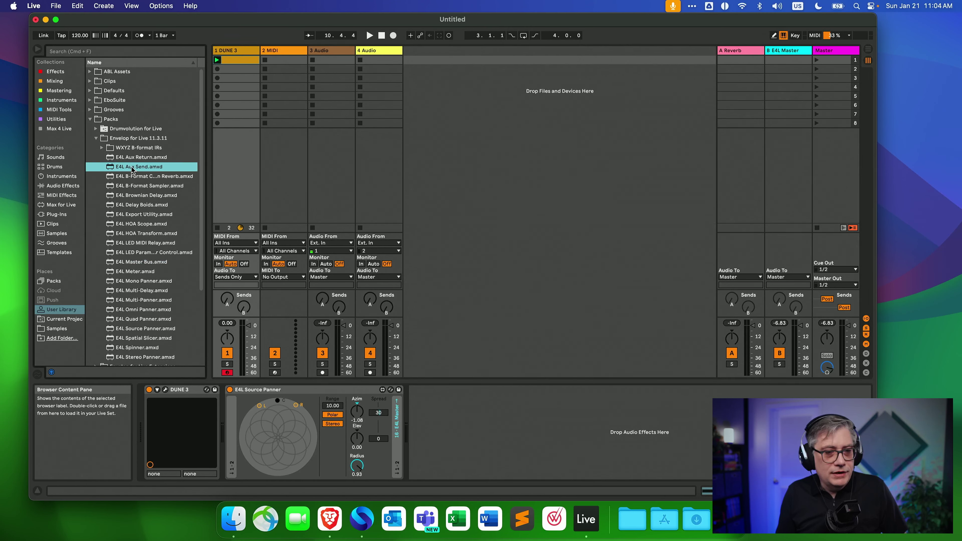
left_click_drag(138, 169, 436, 433)
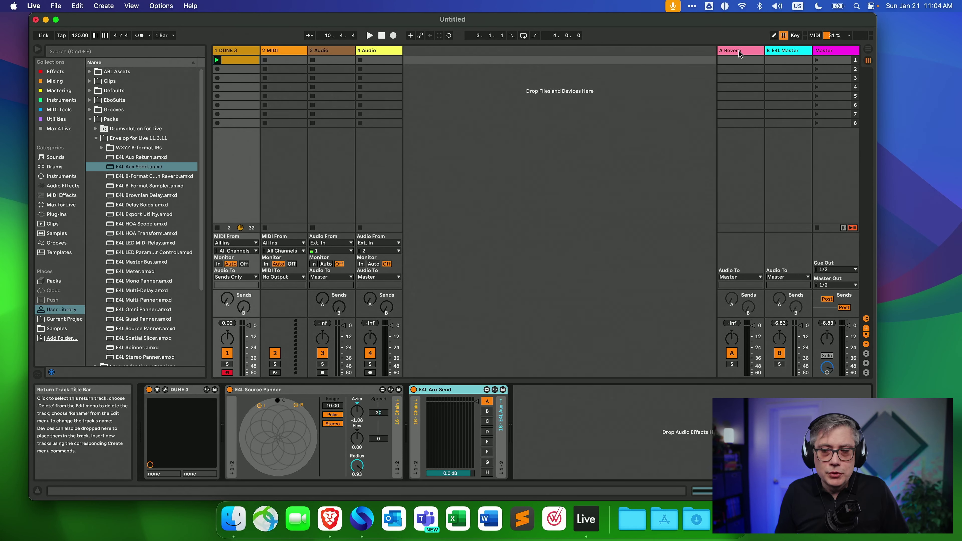
Replace the Reverb device on return track A with E4L Aux Return.
left_click(738, 53)
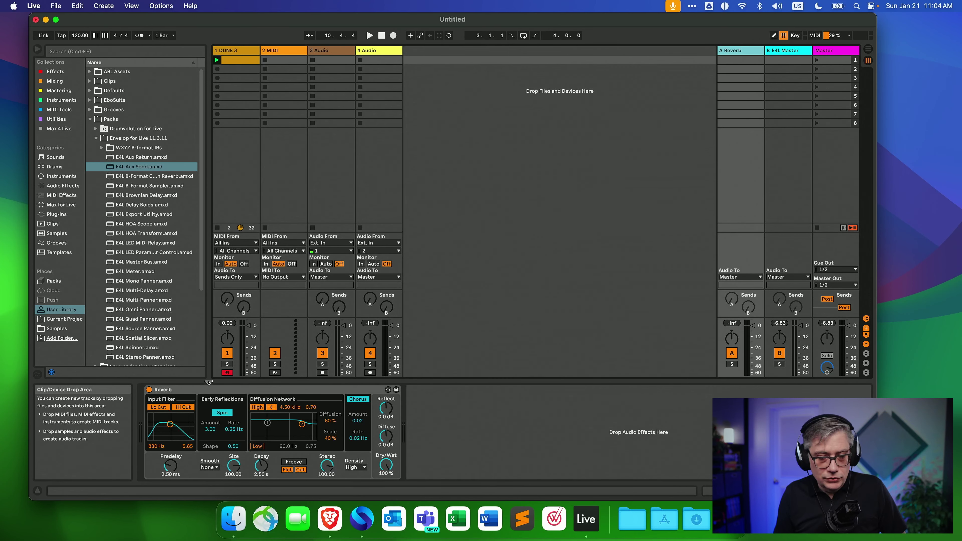
right_click(239, 390)
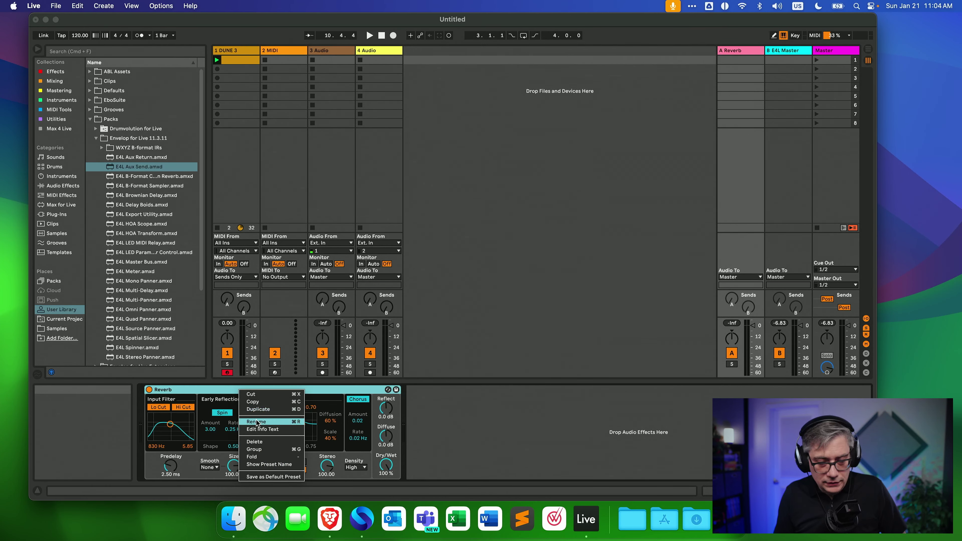
left_click(260, 442)
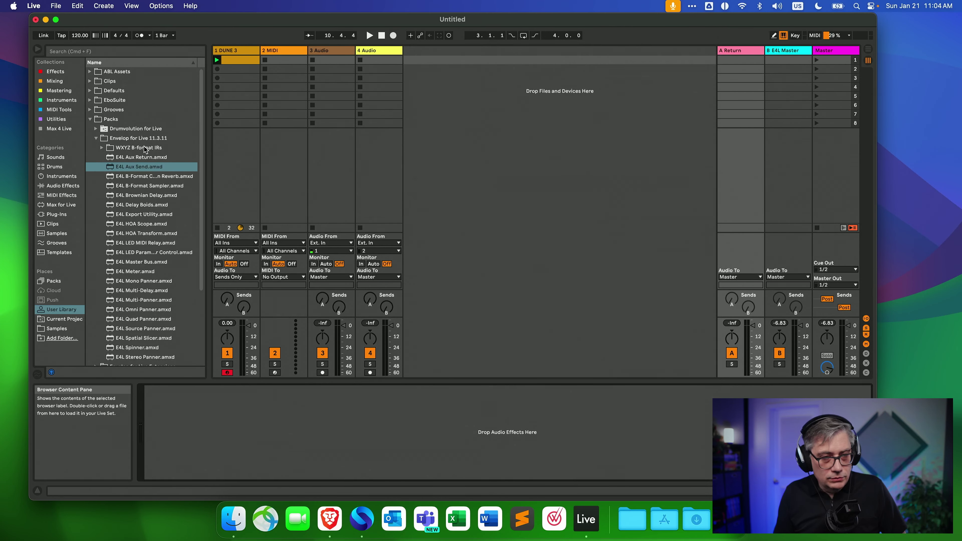
left_click_drag(138, 157, 754, 151)
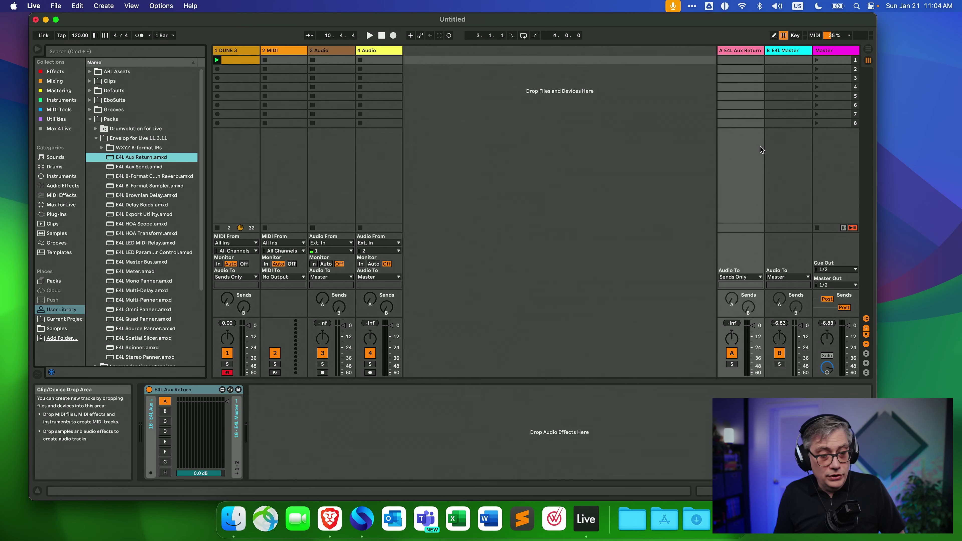
Review the device chains on the DUNE 3 track and the E4L Aux Return and E4L Master return tracks.
left_click(226, 51)
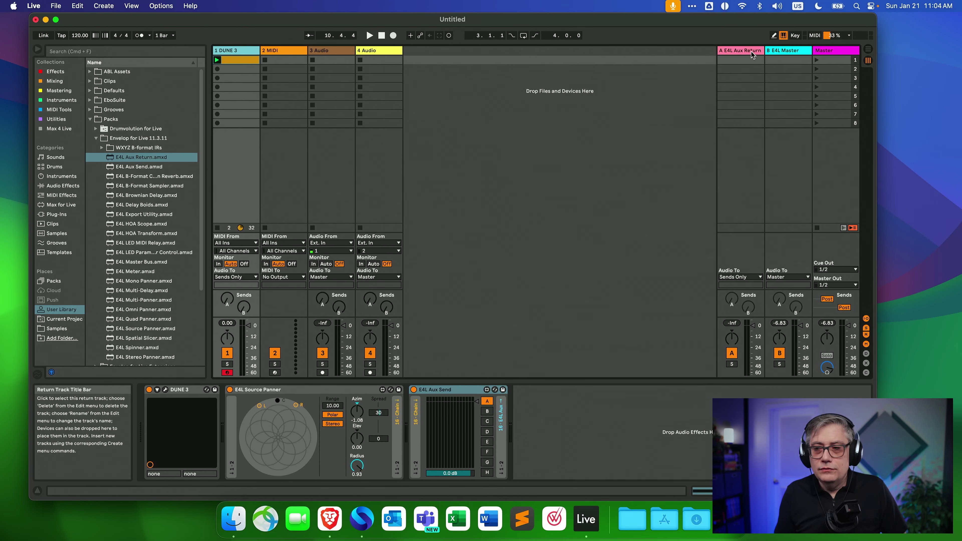
left_click(759, 60)
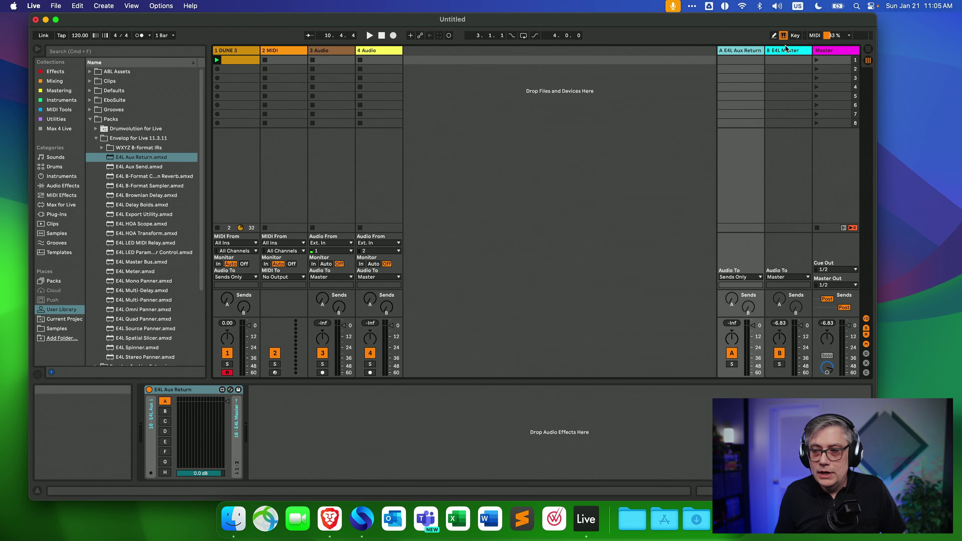
left_click(779, 145)
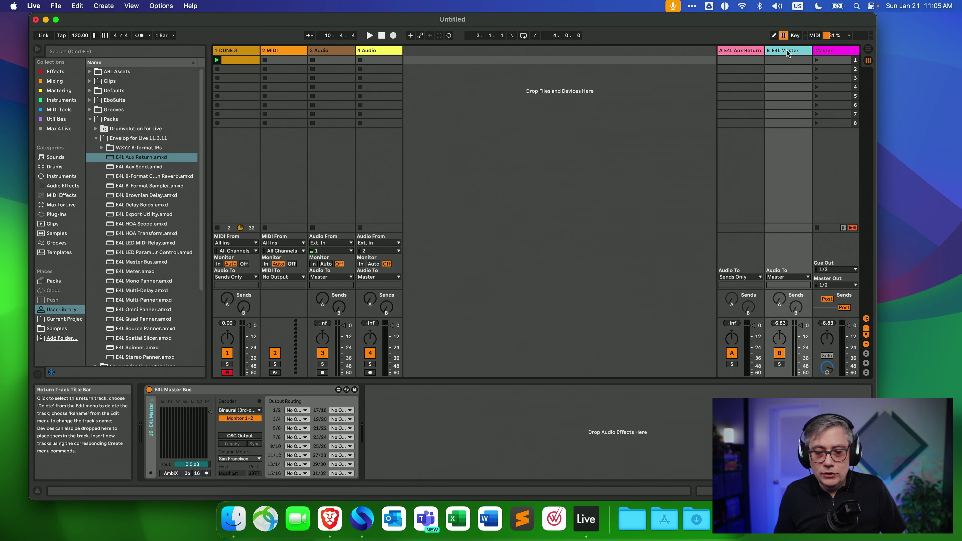
left_click(744, 59)
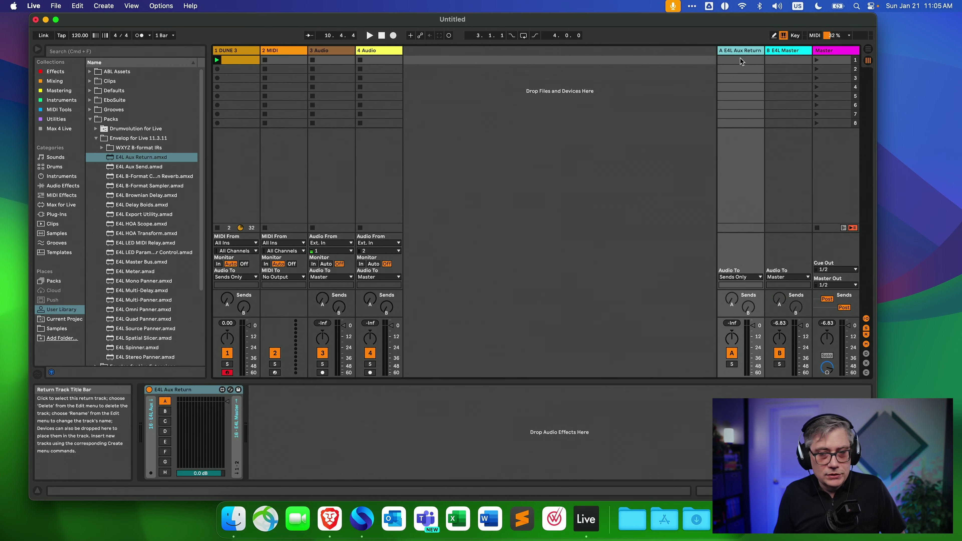
Play scene 1, compare the E4L Aux Send meters on DUNE 3 with the E4L Aux Return meters, and stop playback.
left_click(816, 61)
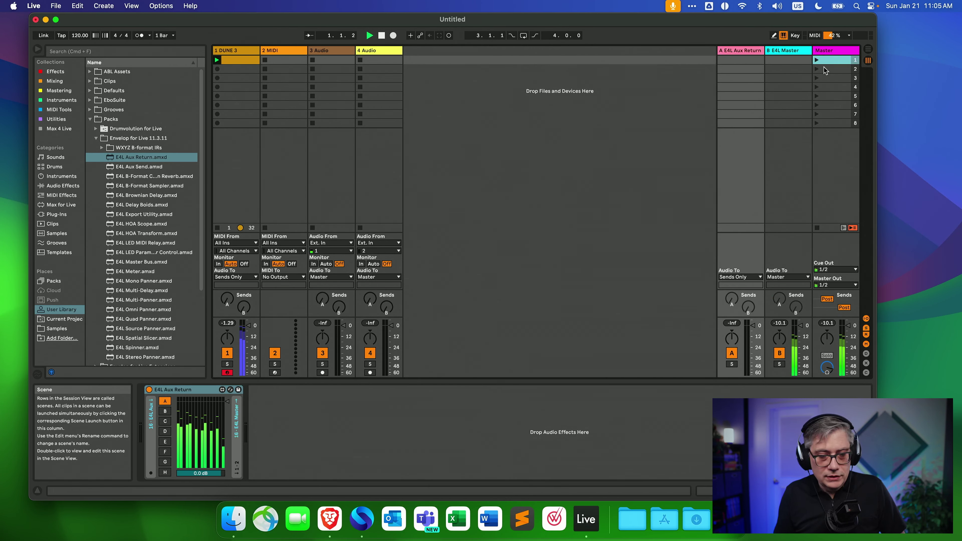
left_click(233, 53)
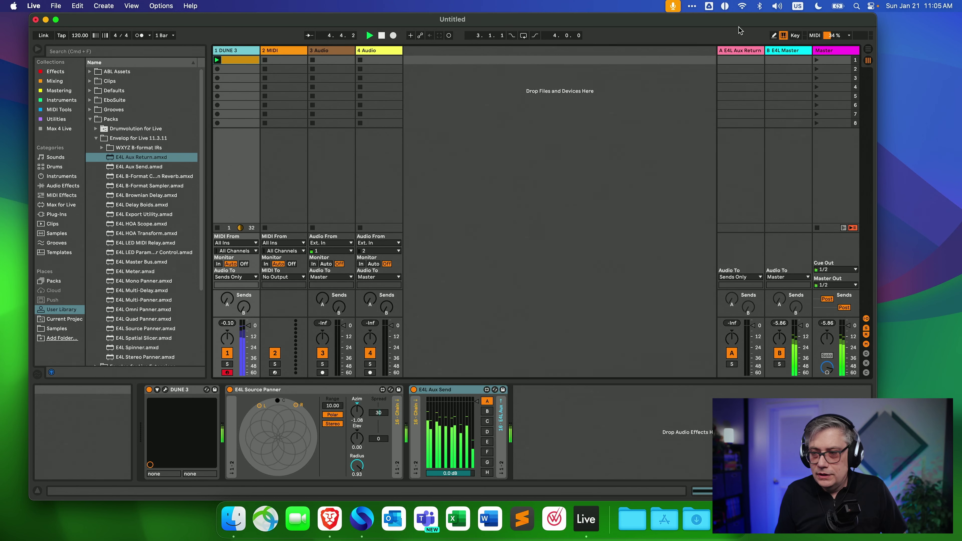
left_click(741, 54)
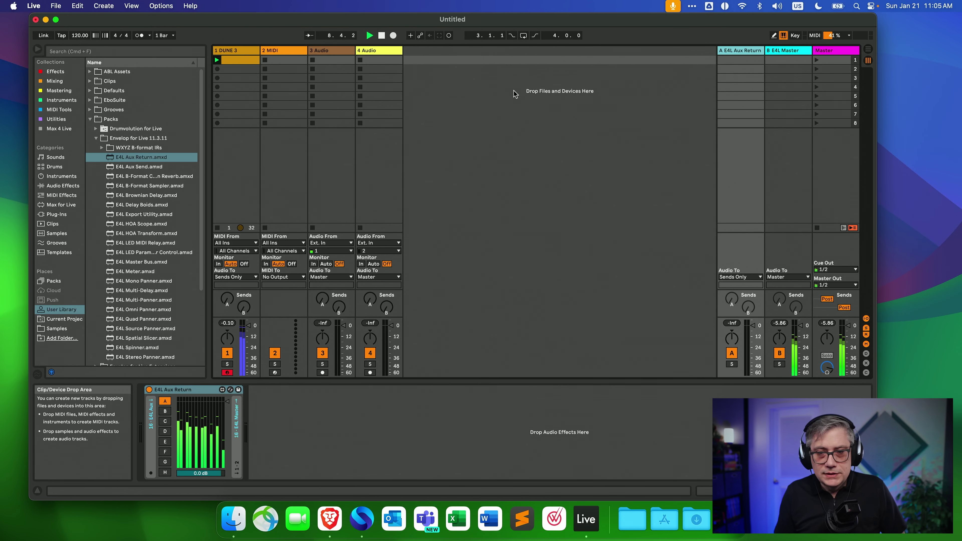
left_click(381, 37)
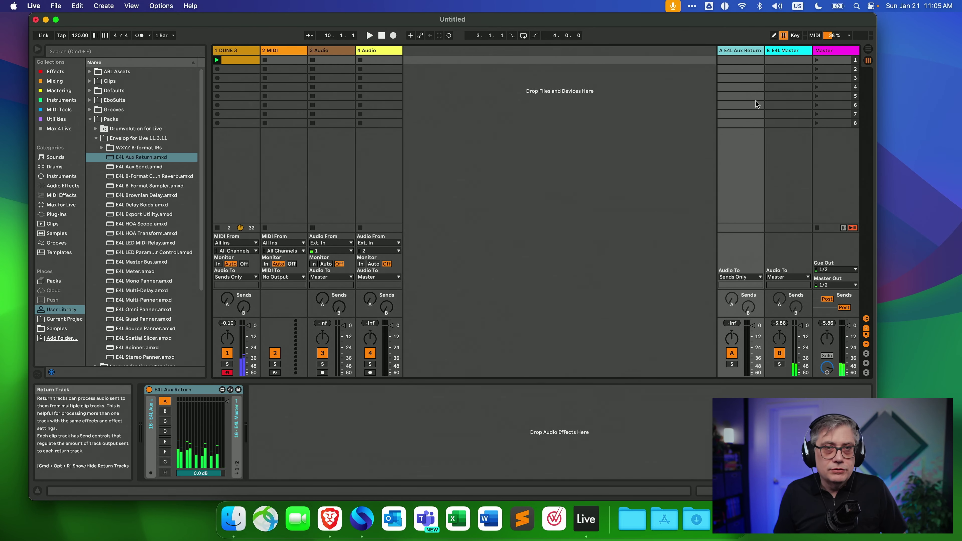
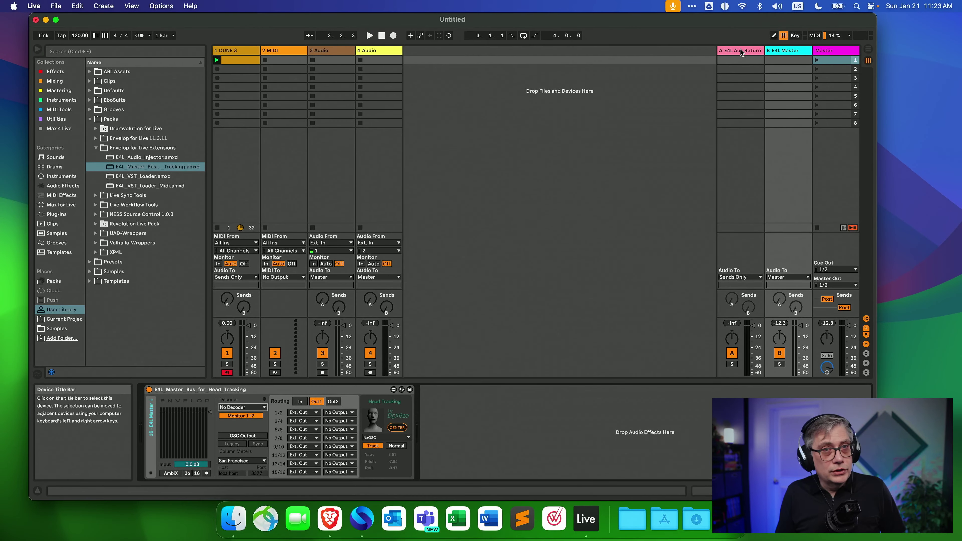
Add E4L_VST_Loader after E4L Aux Return on return track A.
left_click(741, 52)
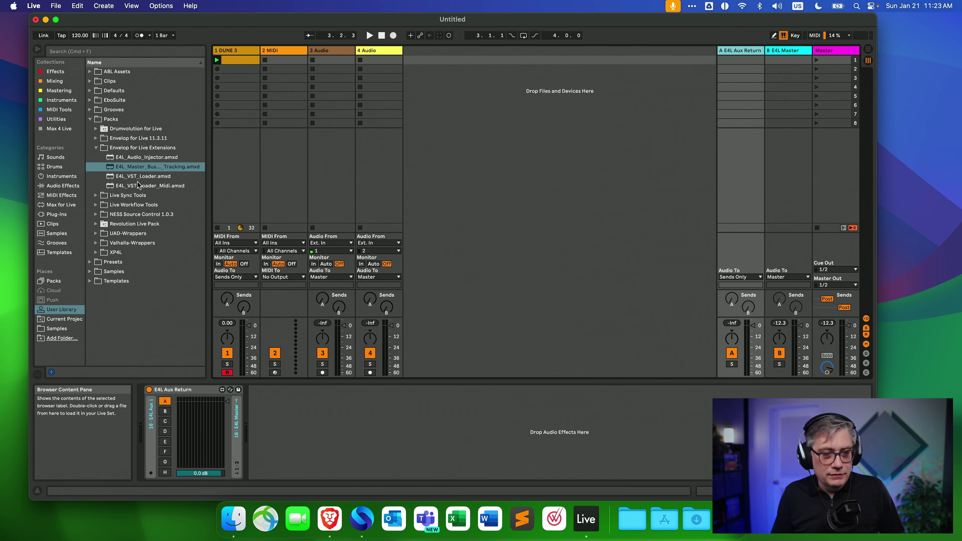
left_click_drag(138, 178, 302, 454)
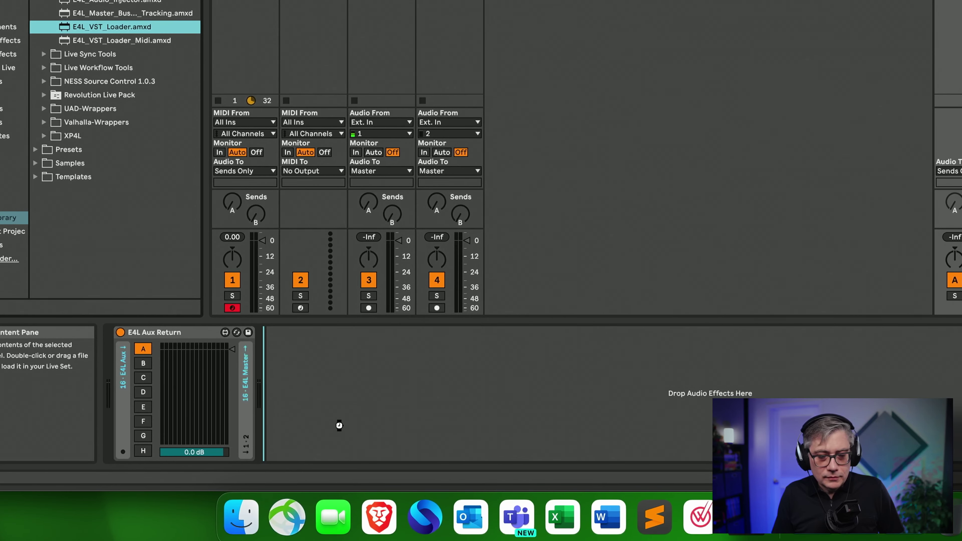
left_click_drag(339, 425, 340, 425)
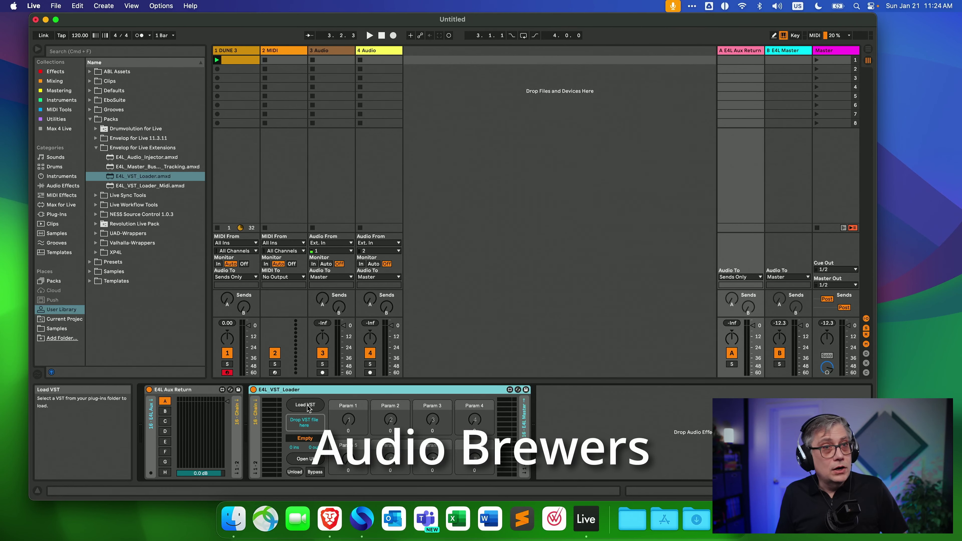
Load AB_DecoderHOA.vst3 from the Audio Brewers VST3 folder into the E4L VST Loader.
left_click(306, 404)
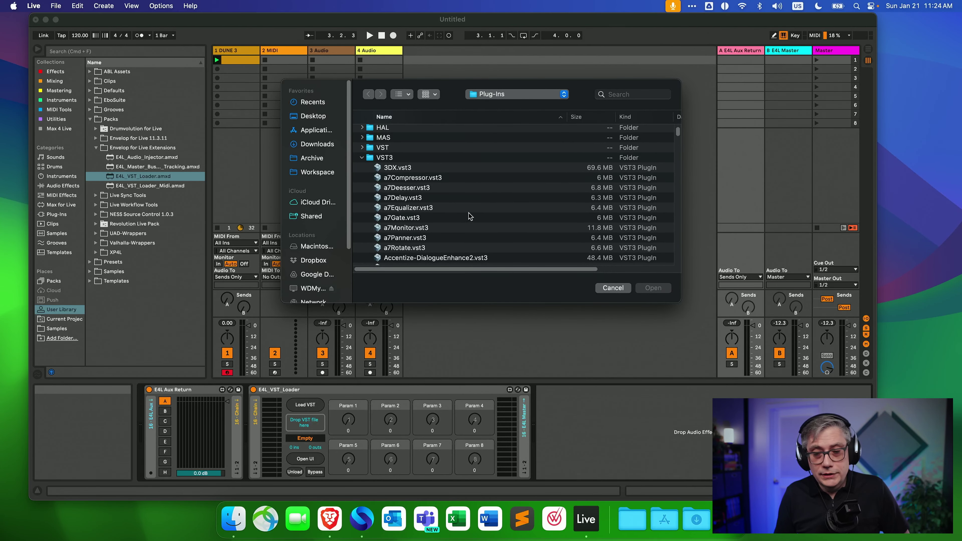
scroll(474, 218, "down", 5)
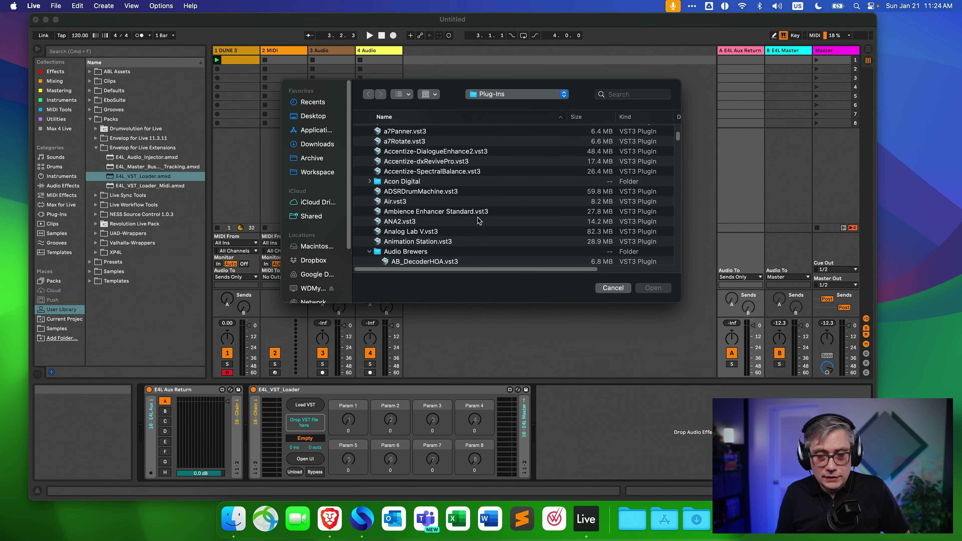
scroll(479, 221, "down", 5)
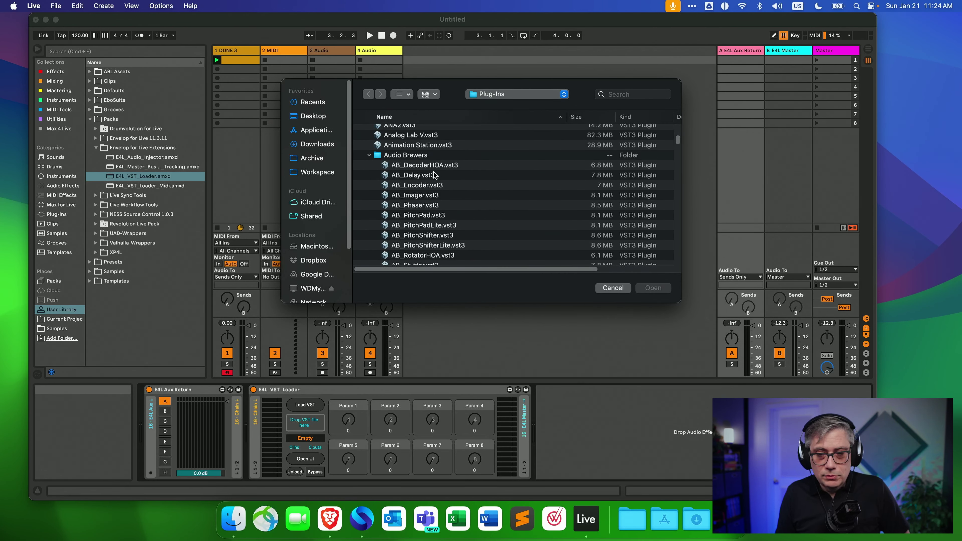
left_click(424, 166)
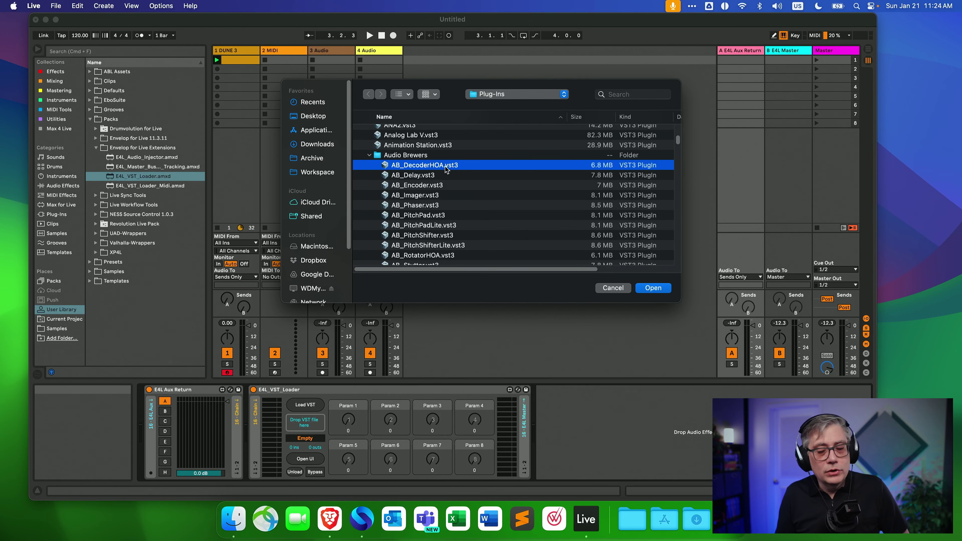
left_click(652, 288)
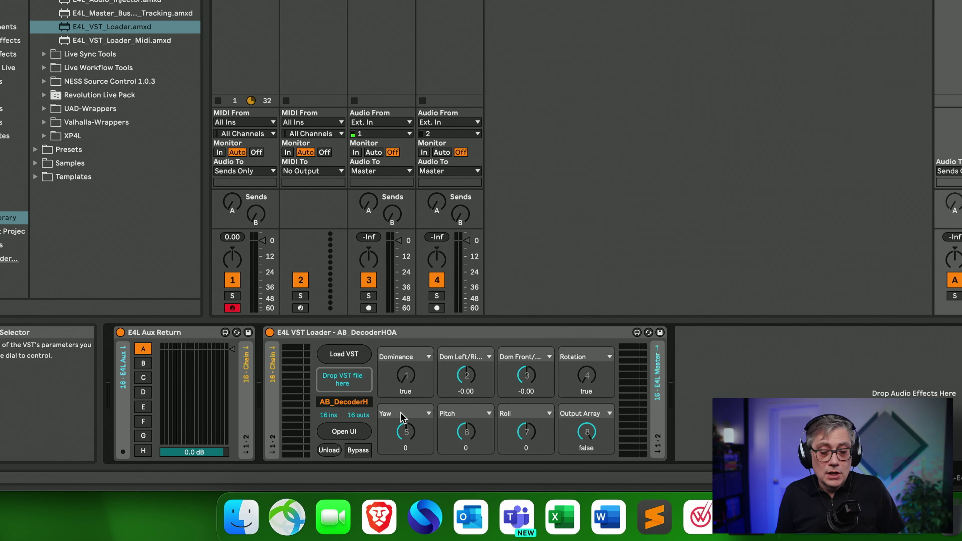
Examine the AB_DecoderHOA parameters that can be assigned to the loader's first dial, leaving Dominance selected.
left_click(428, 357)
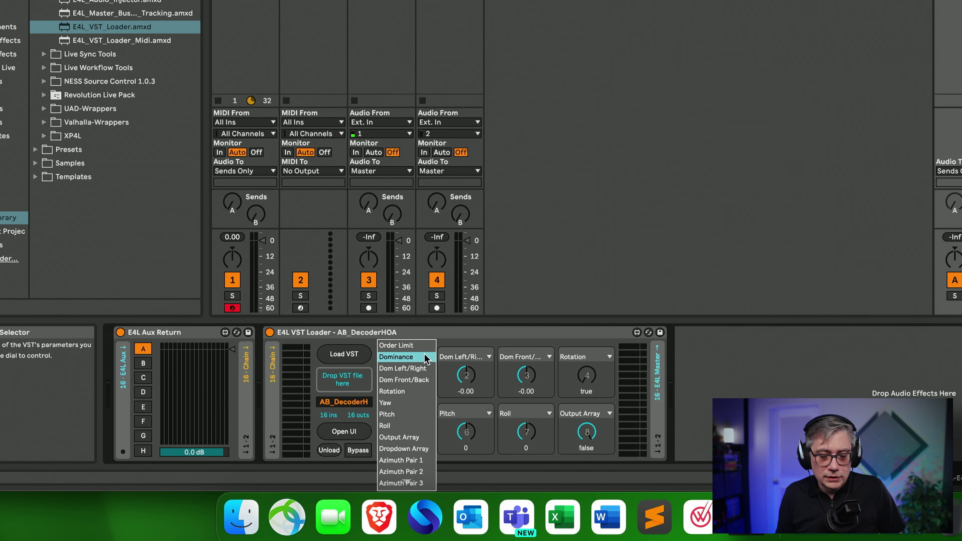
mouse_move(432, 486)
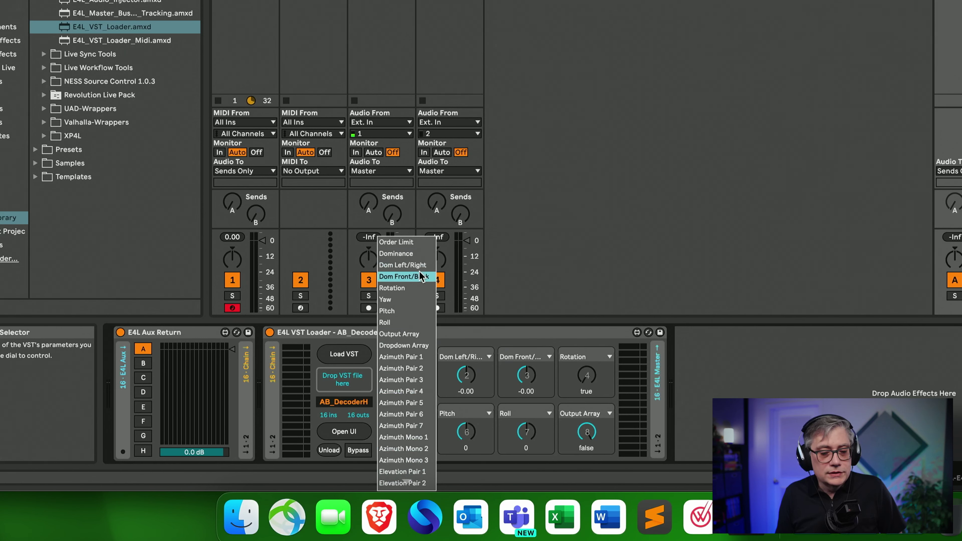
left_click(667, 199)
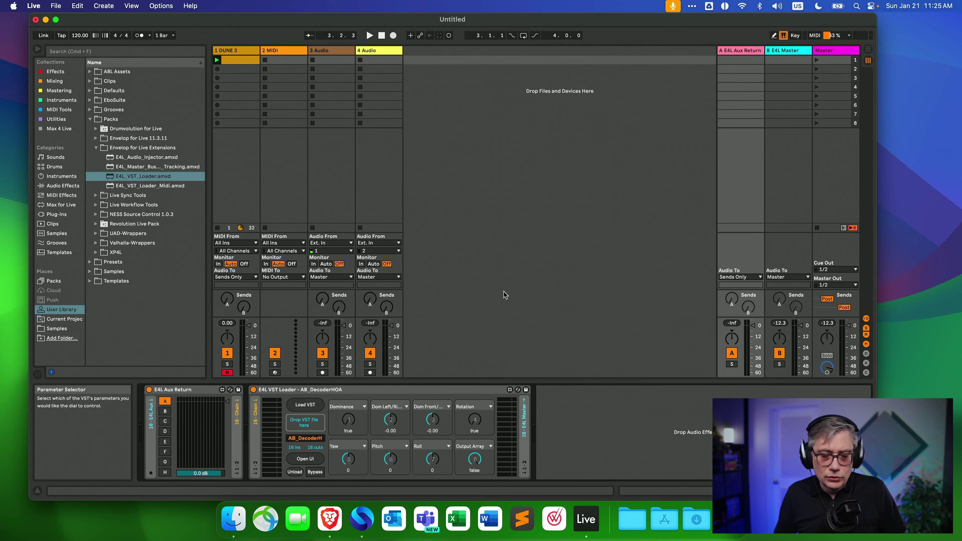
Open the ab Decoder HOA interface and review its decoder output formats, keeping Suggested: Surround 9.1.6.
left_click(305, 458)
left_click_drag(213, 45, 426, 79)
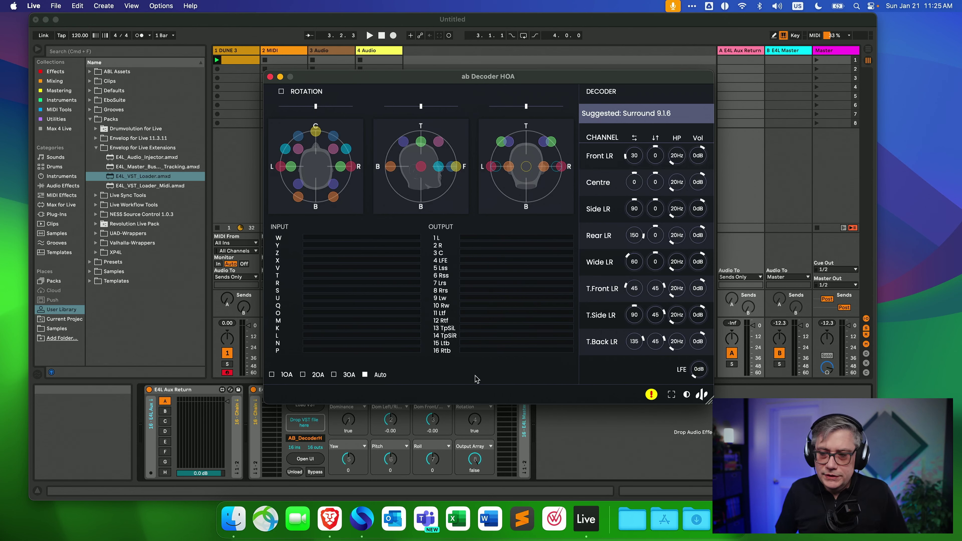
left_click(635, 121)
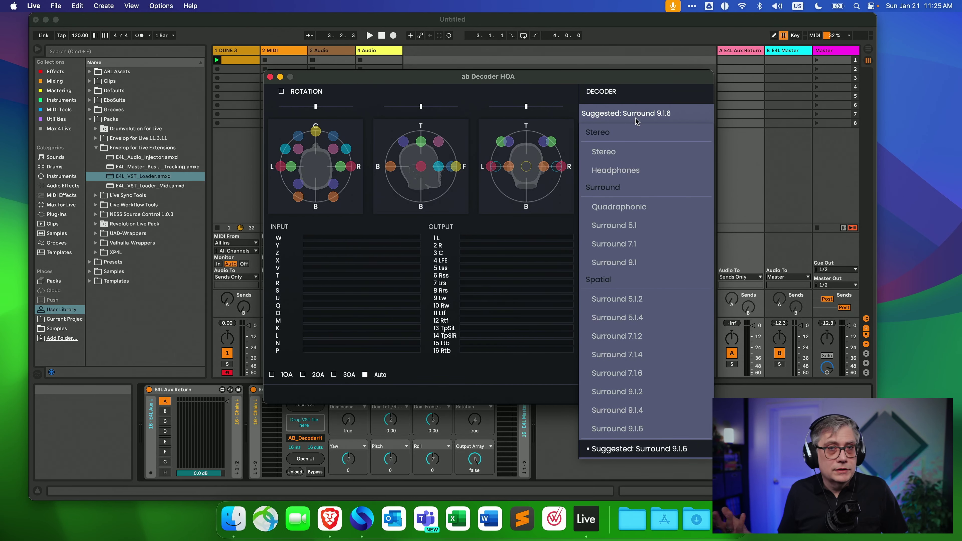
left_click(631, 118)
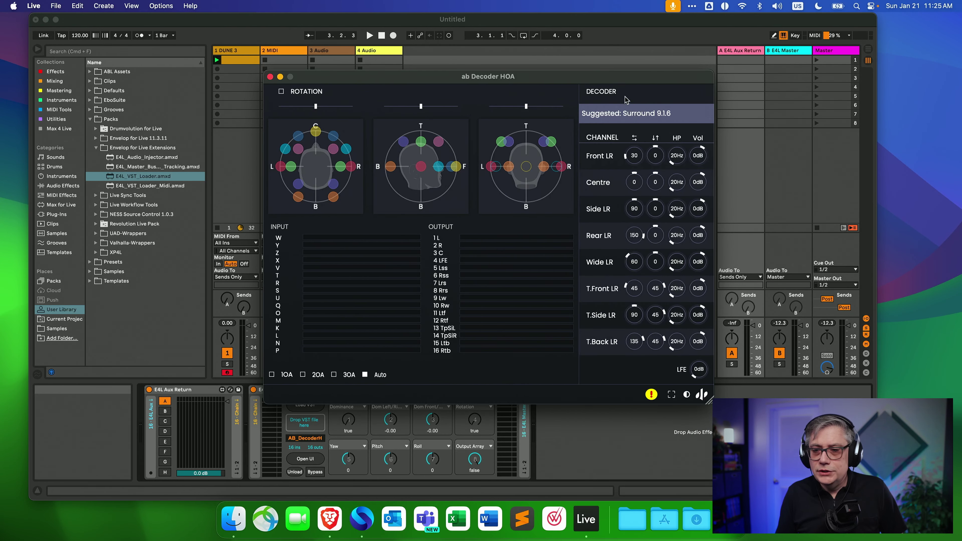
left_click_drag(583, 79, 452, 54)
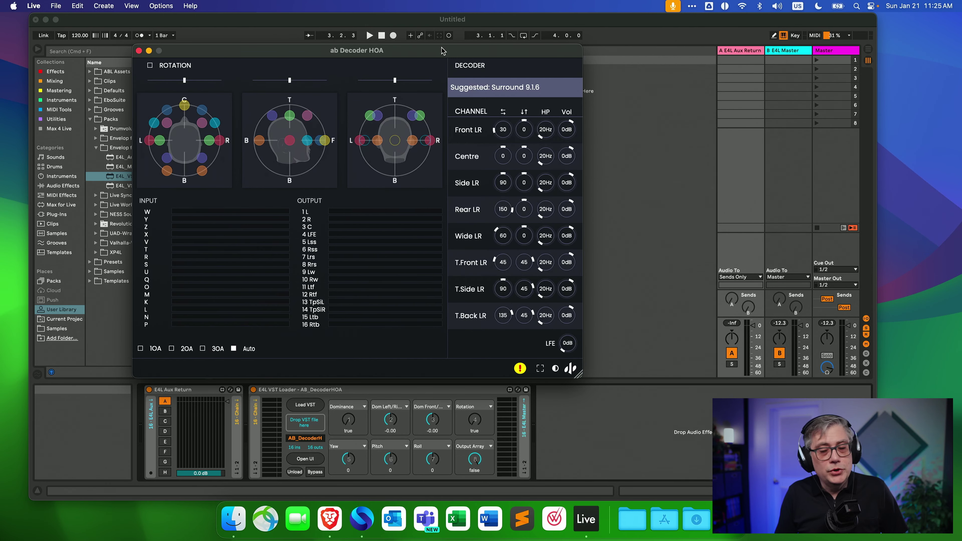
left_click_drag(442, 51, 441, 51)
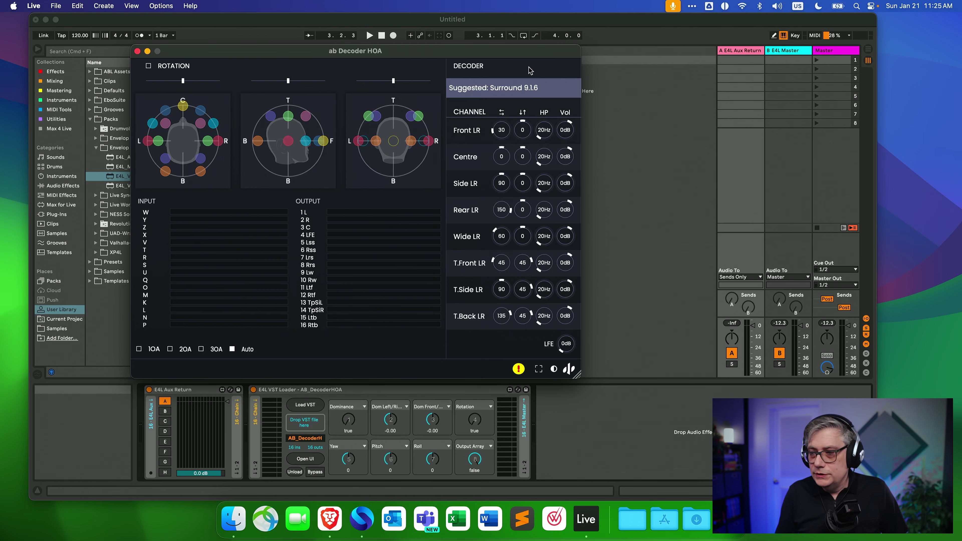
Play scene 1, check the ab Decoder HOA input and output meters, close its interface and stop playback.
left_click(816, 60)
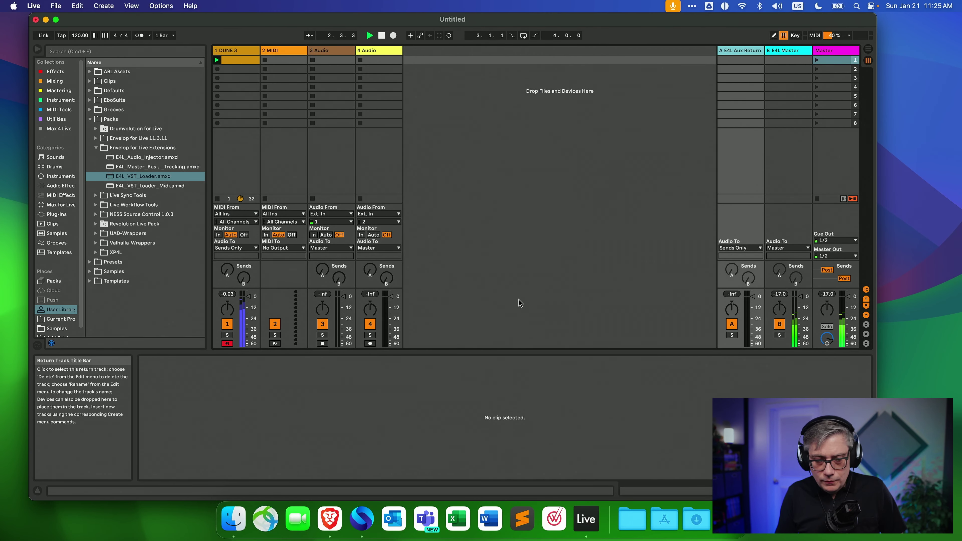
key("shift+Tab")
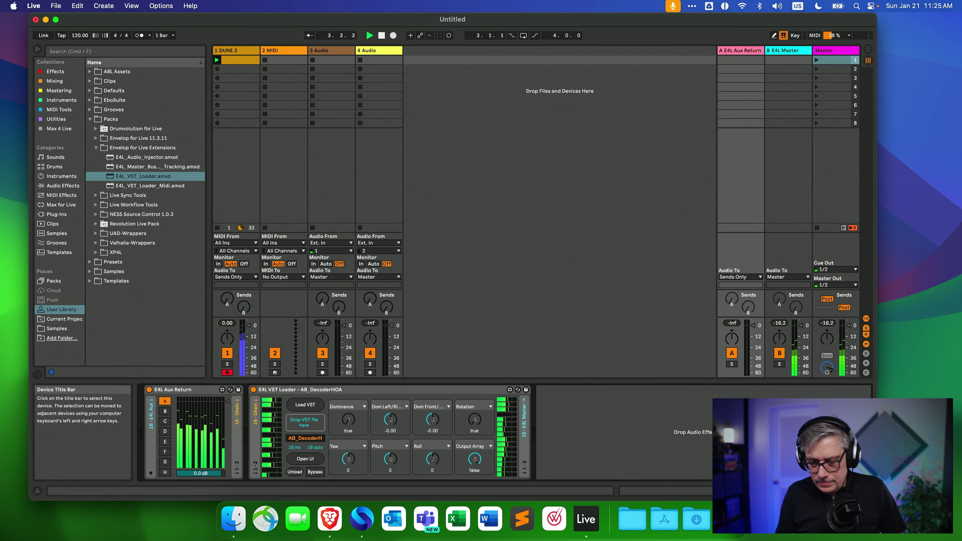
left_click(305, 458)
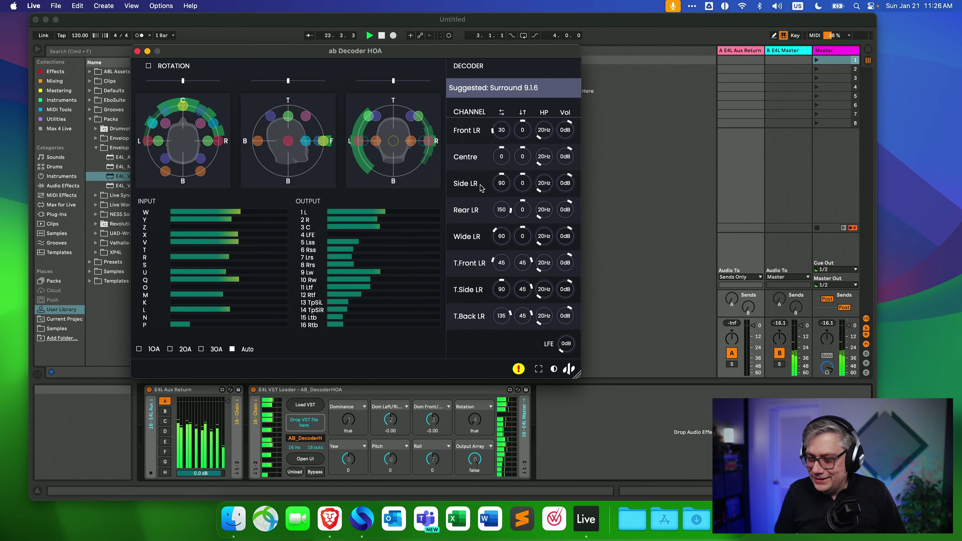
key("super+w")
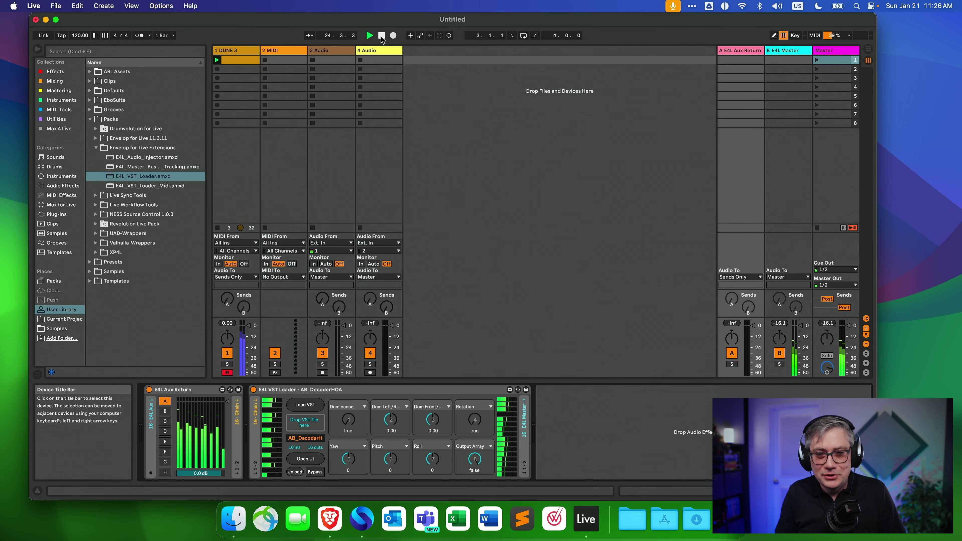
left_click(381, 36)
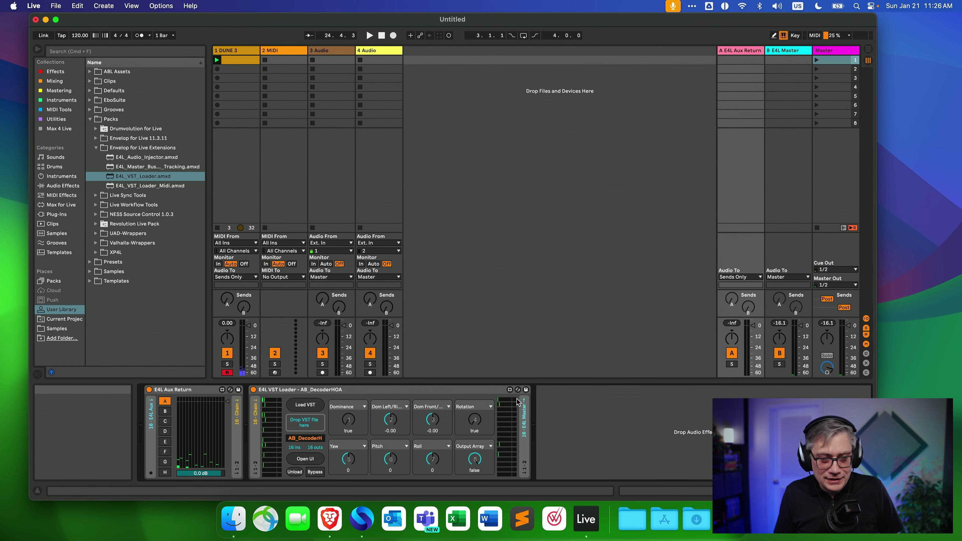
Add a second E4L_VST_Loader after the AB_DecoderHOA loader and load Cinematic Rooms Professional.vst3 into it.
left_click_drag(137, 179, 705, 472)
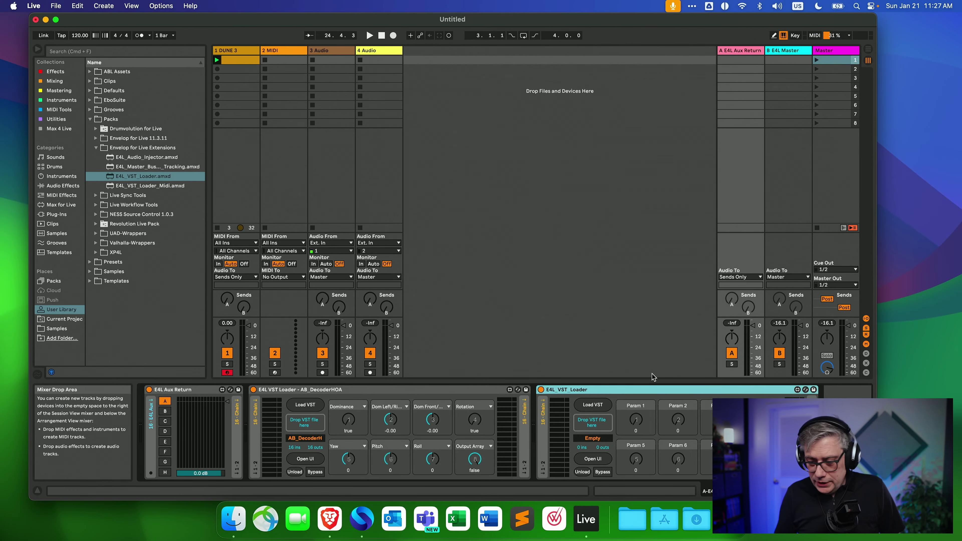
left_click(601, 405)
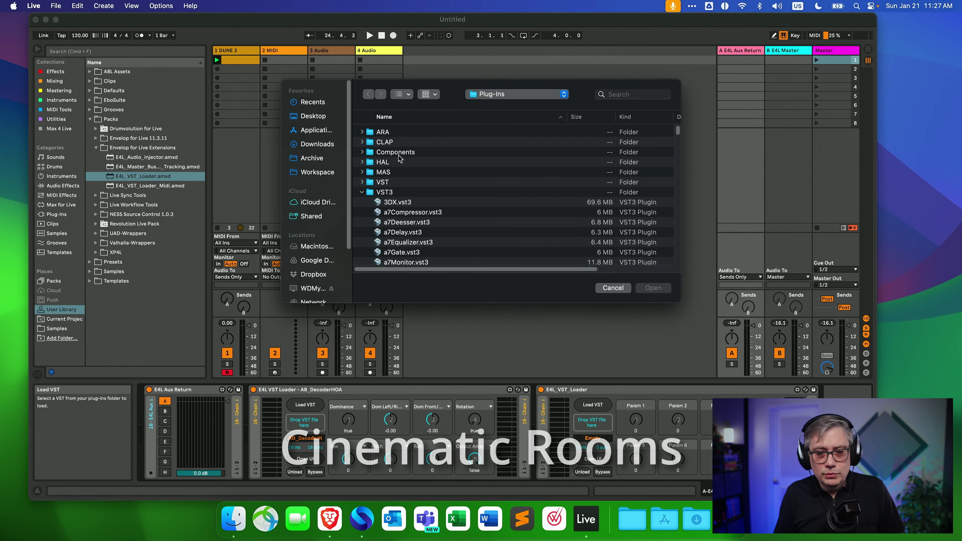
scroll(432, 216, "down", 10)
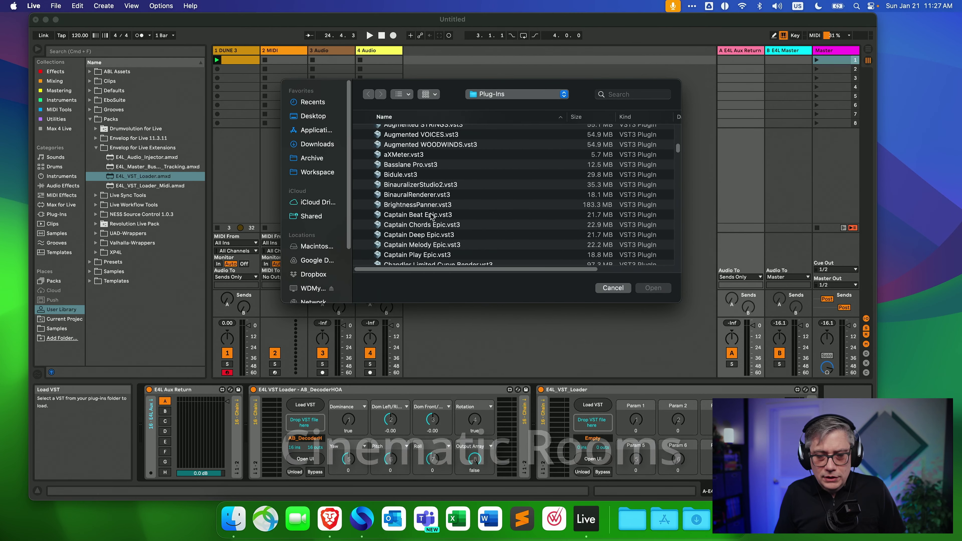
scroll(432, 216, "down", 5)
scroll(430, 215, "down", 1)
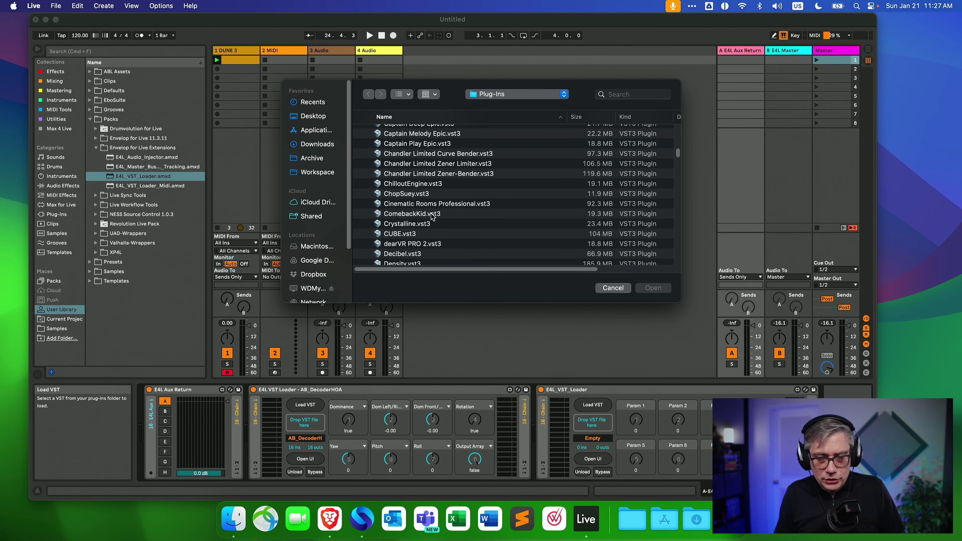
left_click(408, 205)
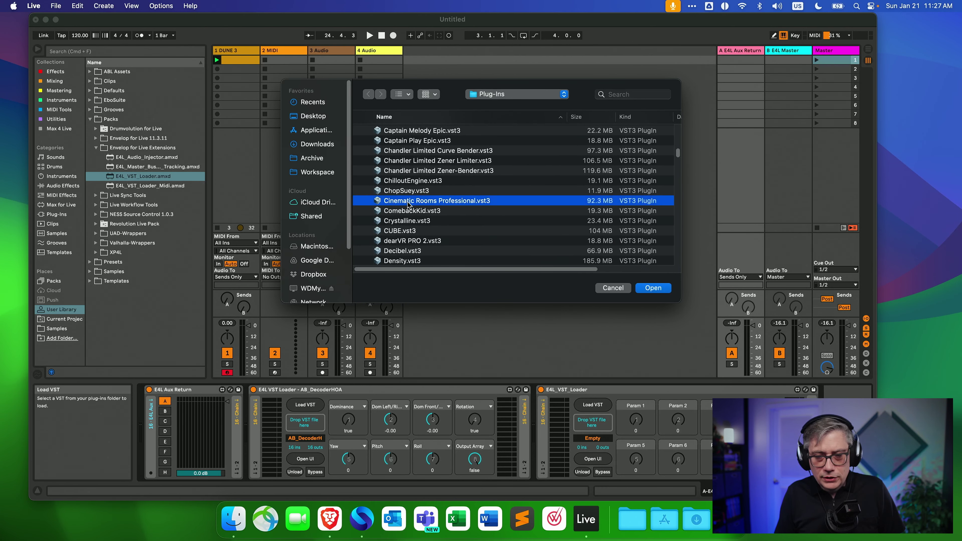
left_click(653, 288)
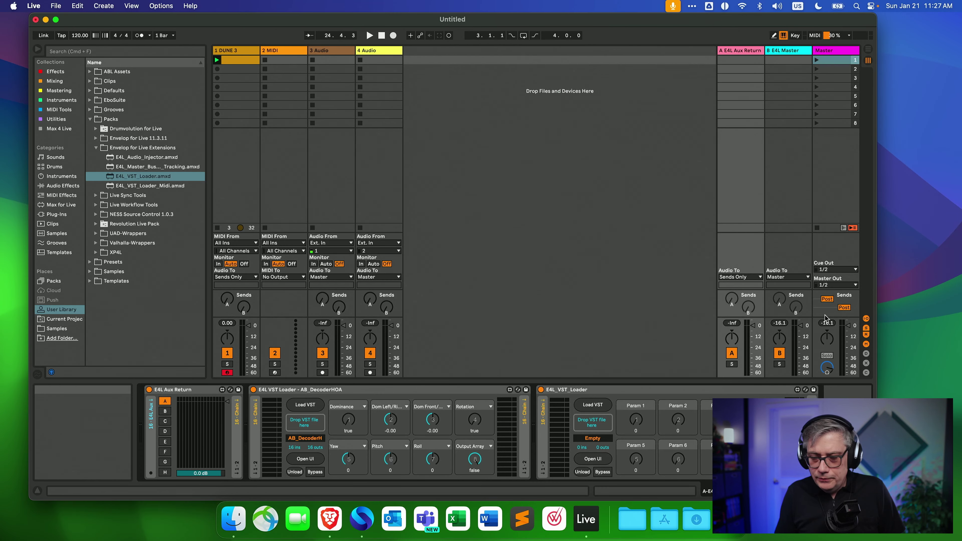
Open the Cinematic Rooms Professional interface and expand it to show the surround channel group controls.
left_click(593, 459)
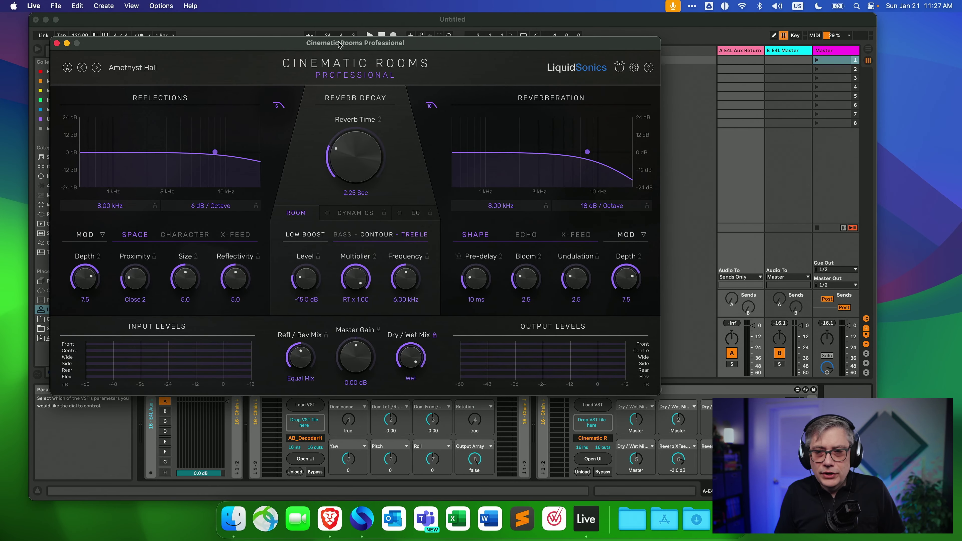
left_click_drag(341, 44, 361, 54)
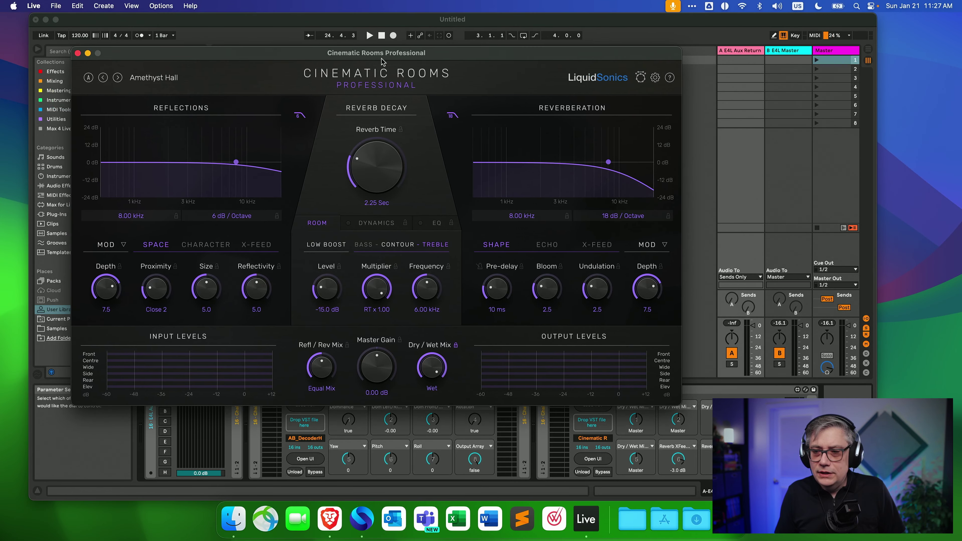
left_click(640, 80)
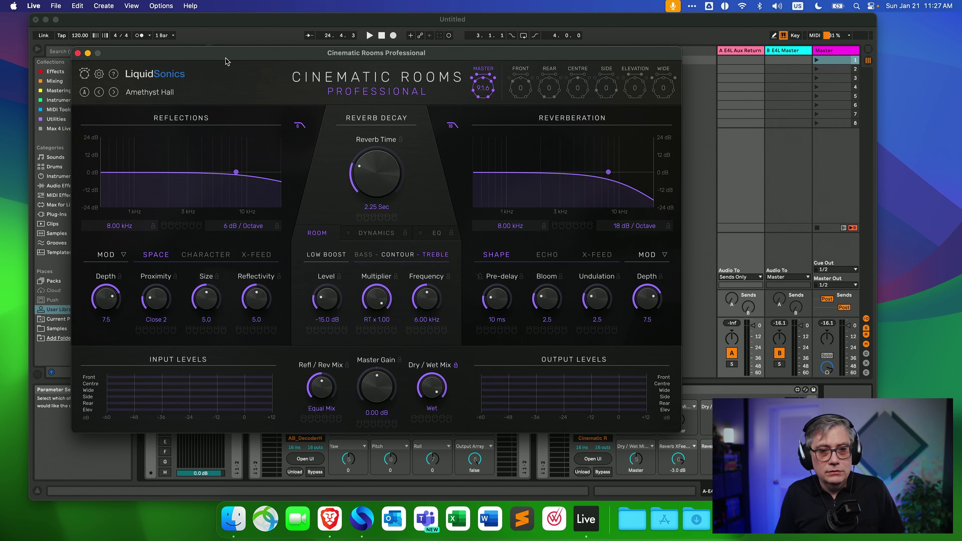
left_click_drag(230, 60, 238, 98)
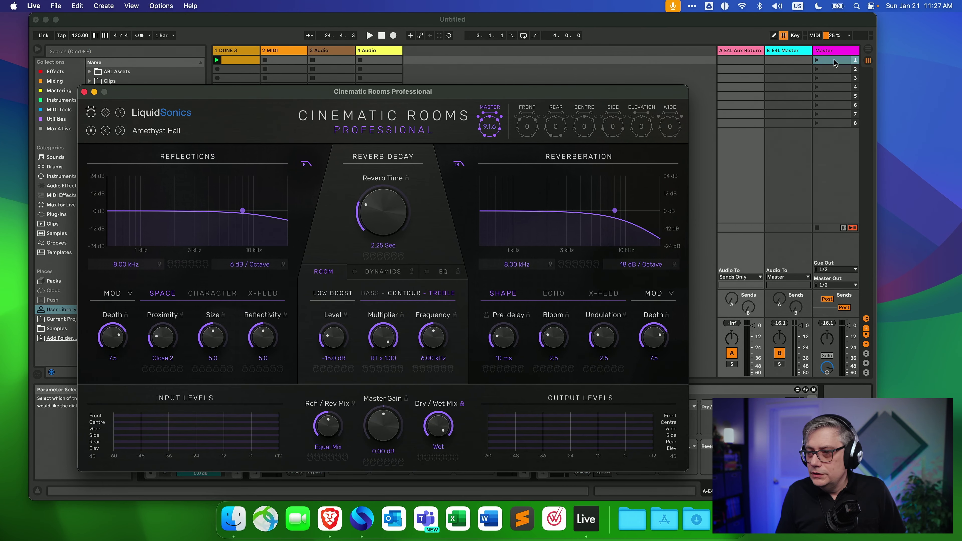
Play scene 1 and set the Cinematic Rooms Professional Dry/Wet Mix to 0 / -9.1 dB.
left_click(818, 60)
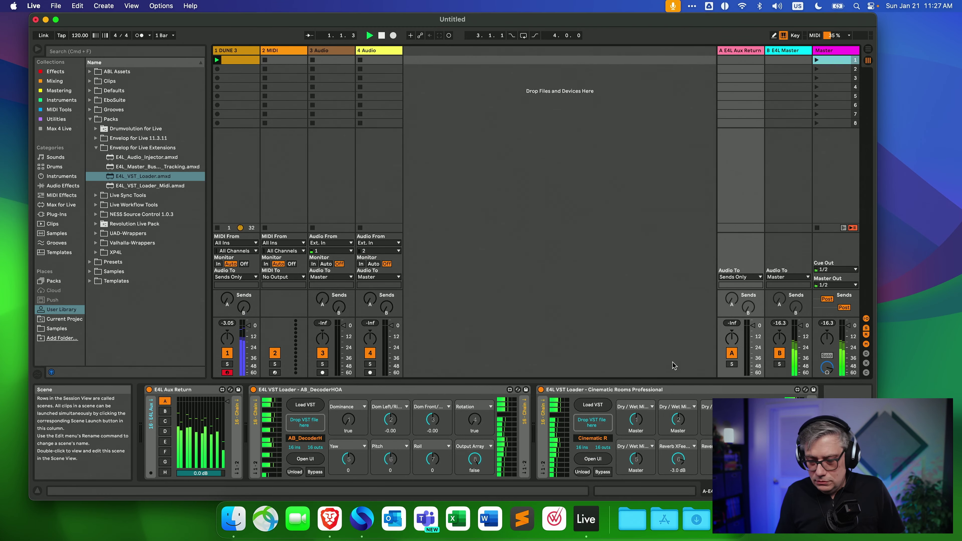
left_click(593, 458)
left_click_drag(452, 95, 470, 51)
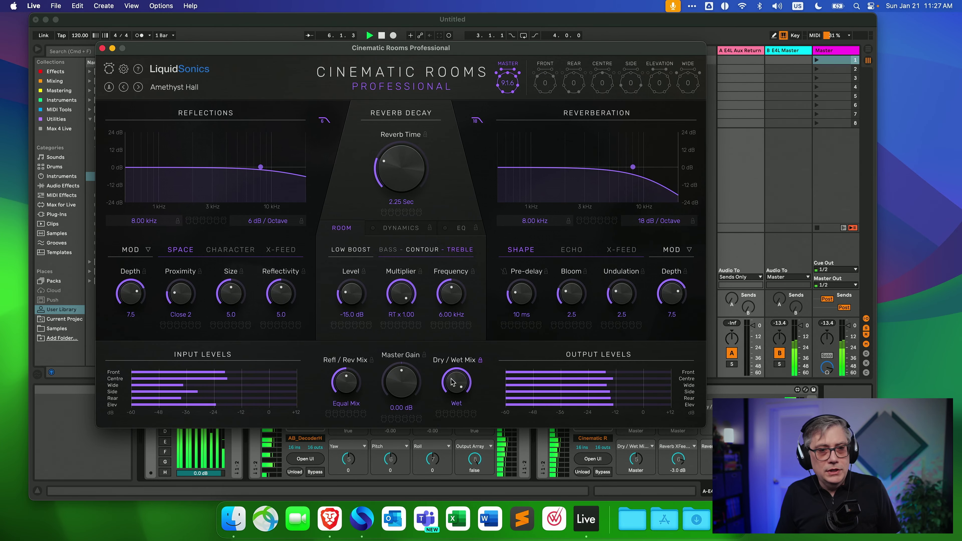
left_click_drag(453, 382, 503, 384)
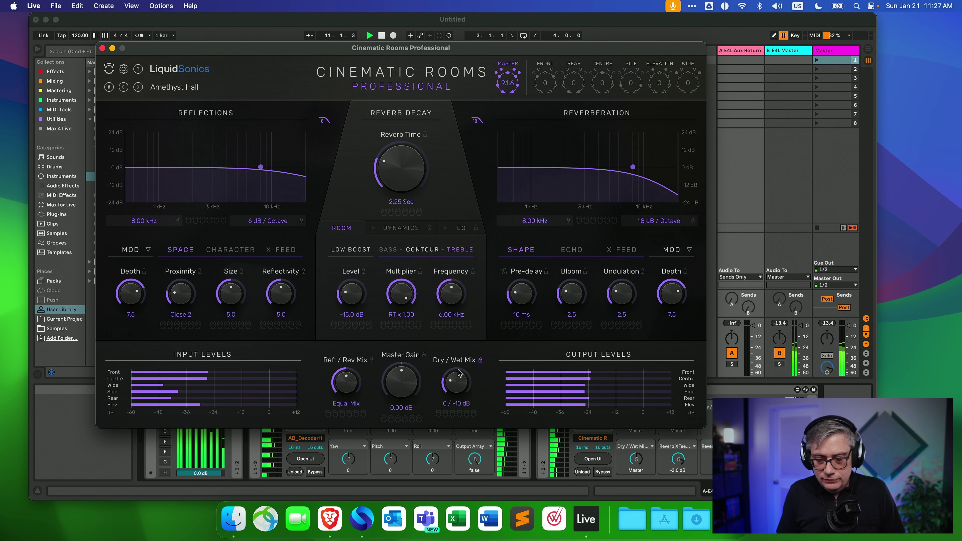
mouse_move(458, 382)
left_mouse_down()
mouse_move(459, 369)
mouse_move(459, 380)
left_mouse_up()
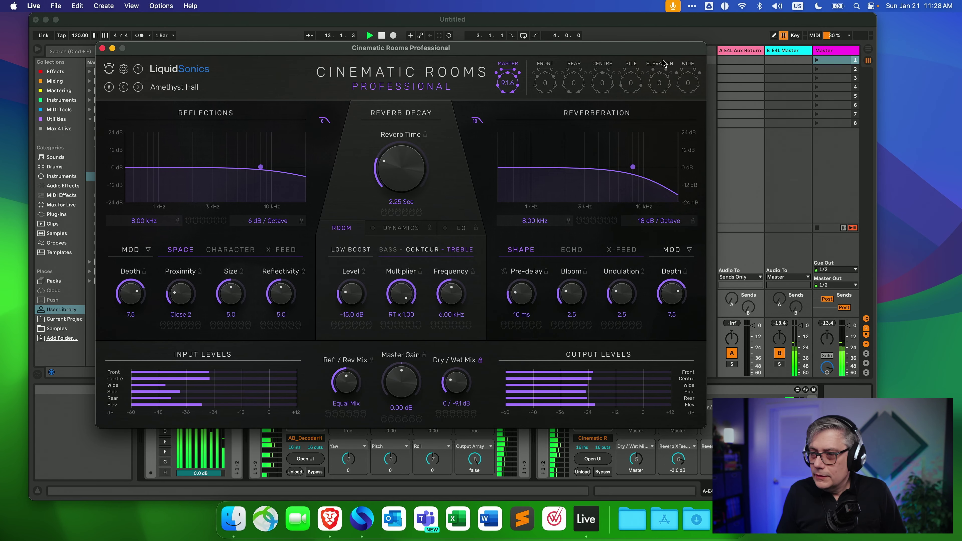
Replace the E4L Source Panner on the DUNE 3 track with E4L_Audio_Injector, placed before E4L Aux Send.
left_click_drag(515, 47, 492, 76)
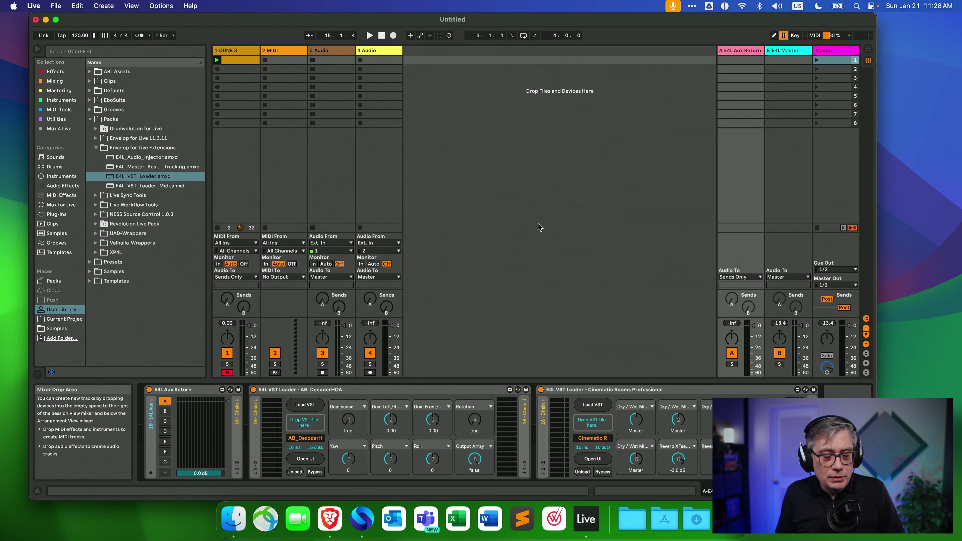
left_click(238, 48)
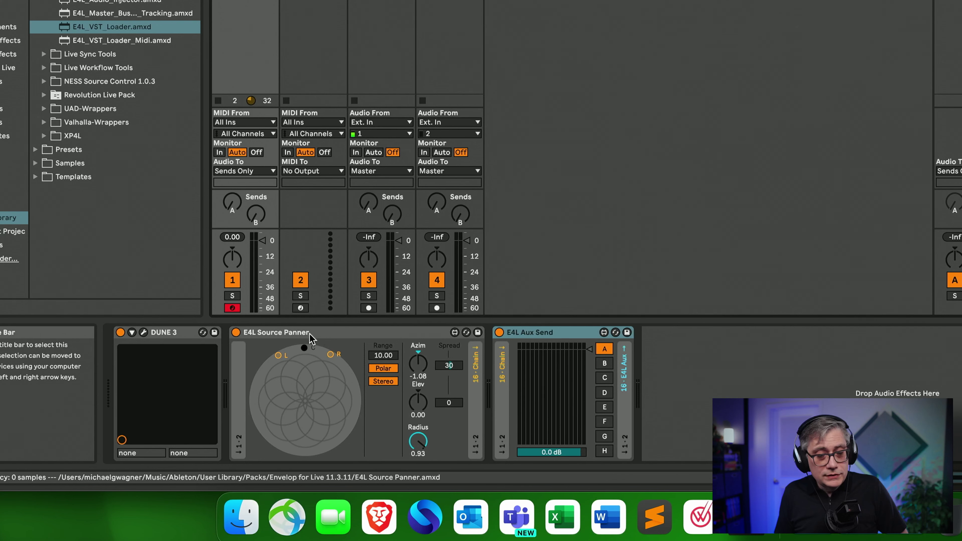
left_click(326, 337)
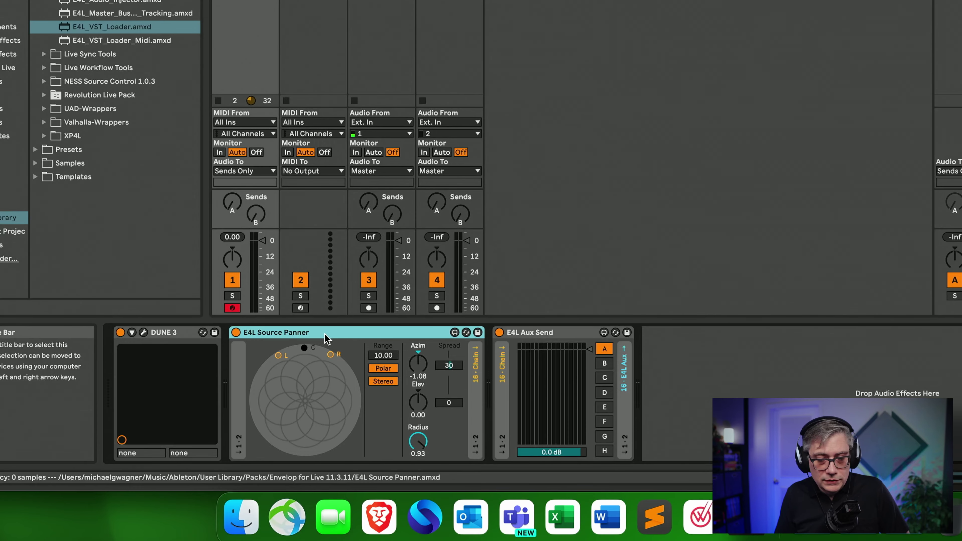
right_click(325, 335)
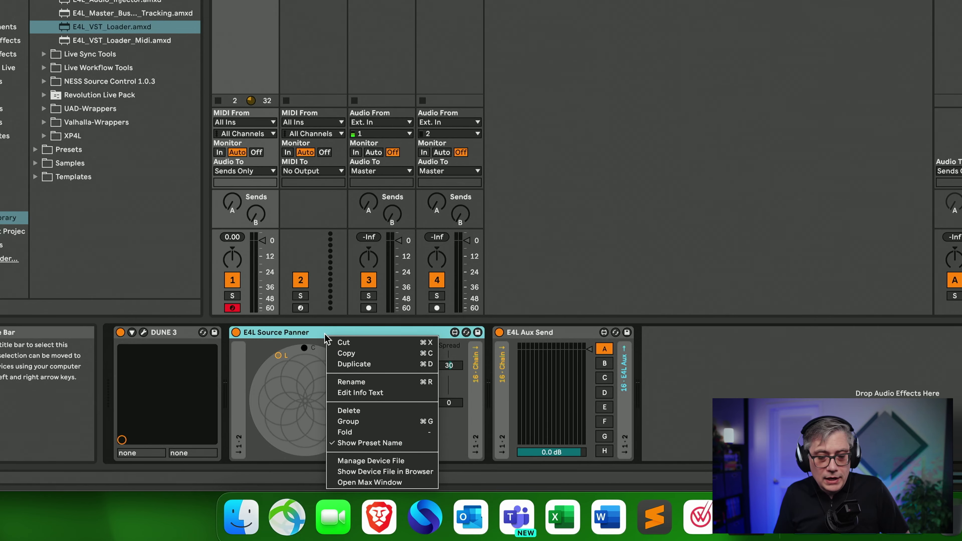
left_click(342, 411)
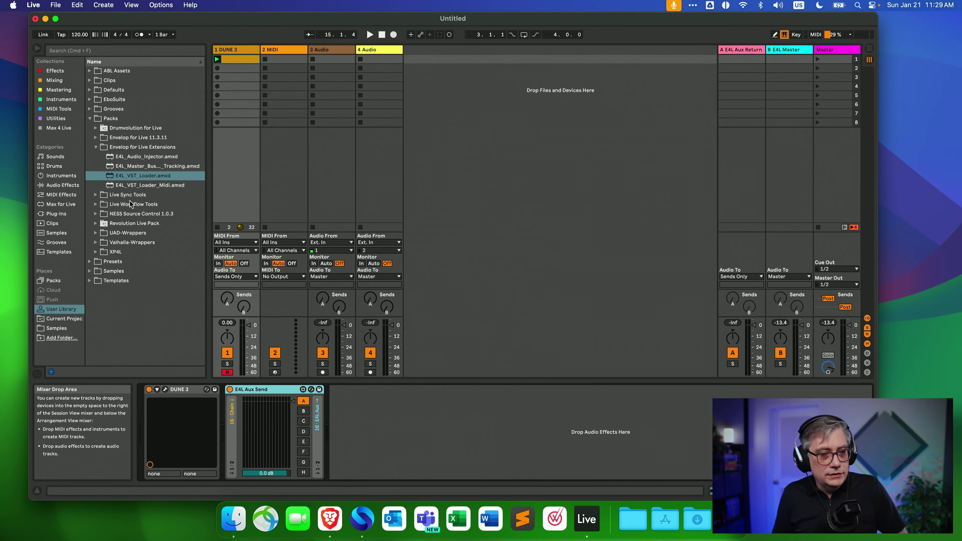
left_click_drag(146, 156, 224, 432)
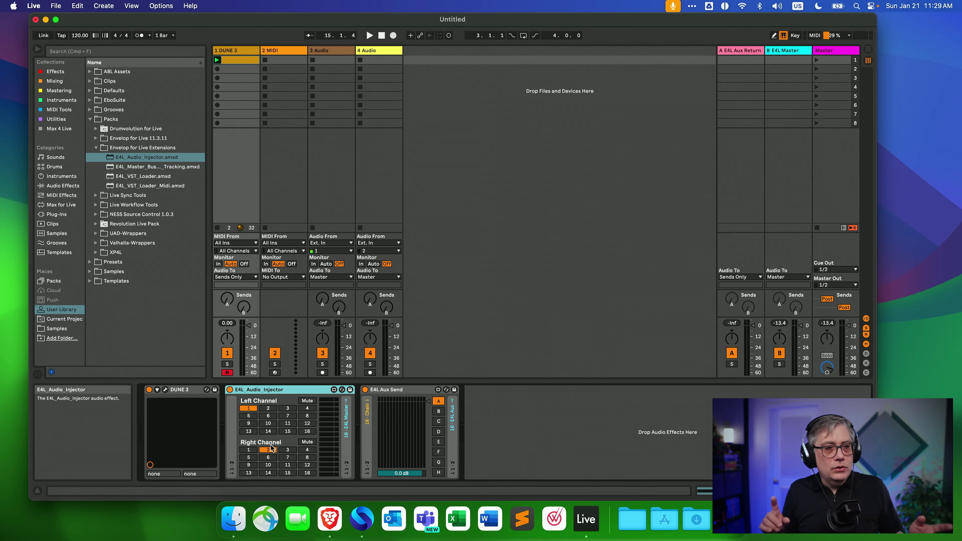
Delete the AB_DecoderHOA VST loader from the E4L Aux Return track.
left_click(740, 50)
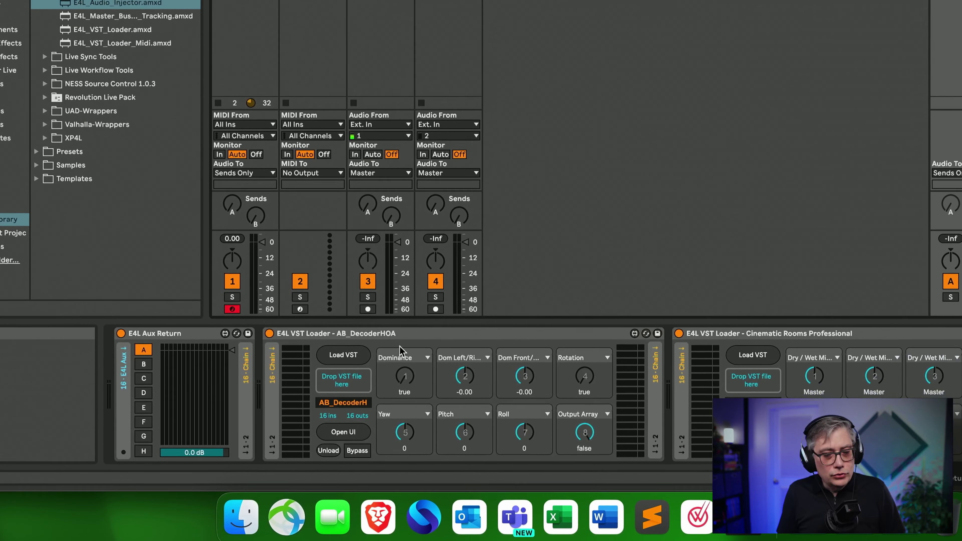
left_click(445, 334)
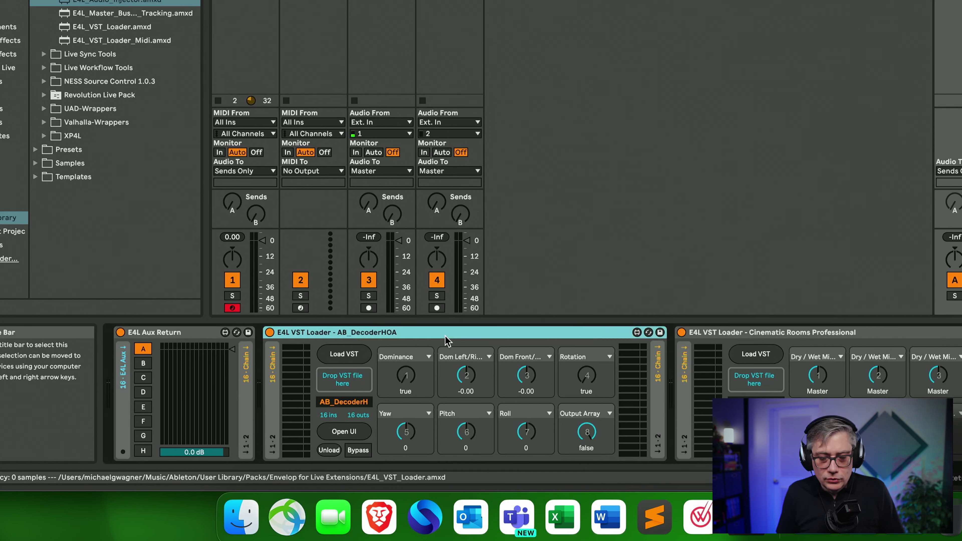
right_click(447, 336)
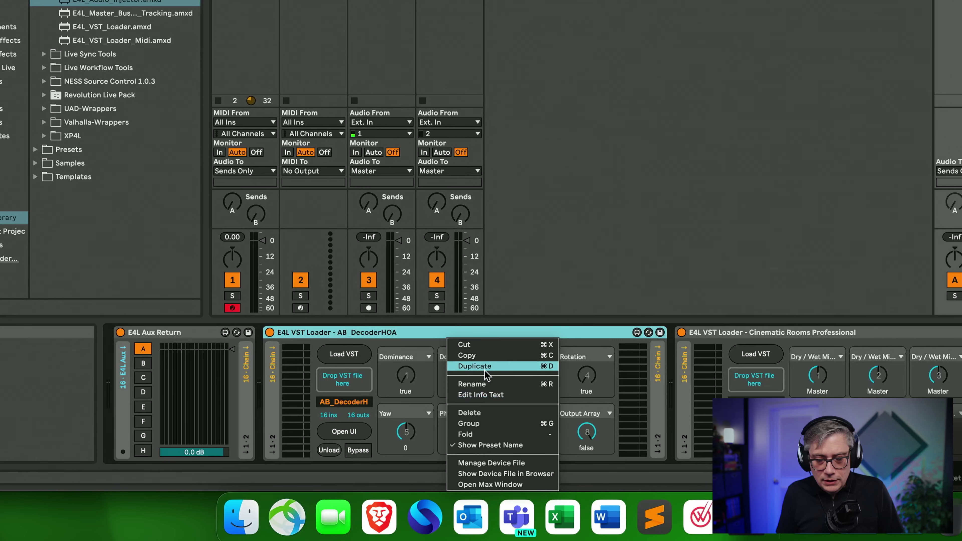
left_click(487, 413)
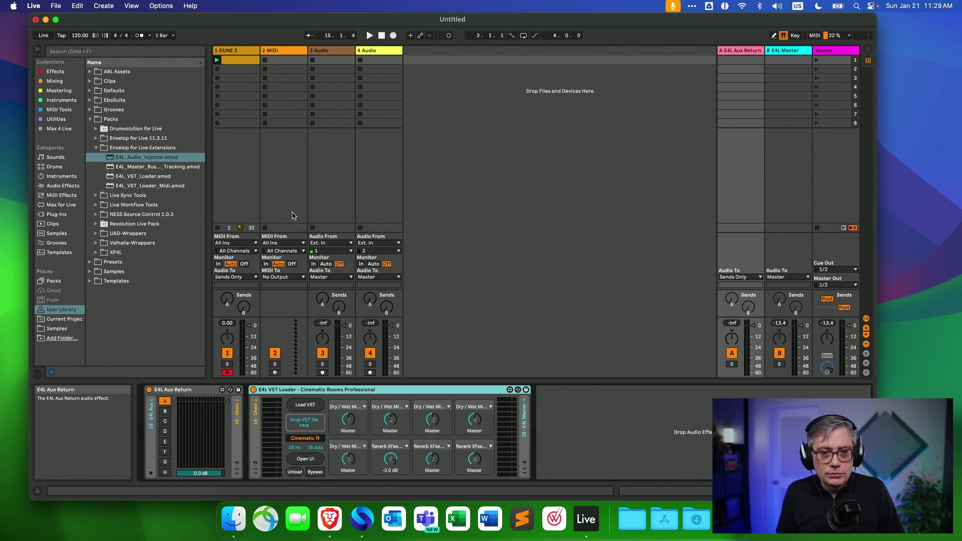
Switch the output routing of E4L_Audio_Injector on the DUNE 3 track to 16 - Chain.
left_click(234, 54)
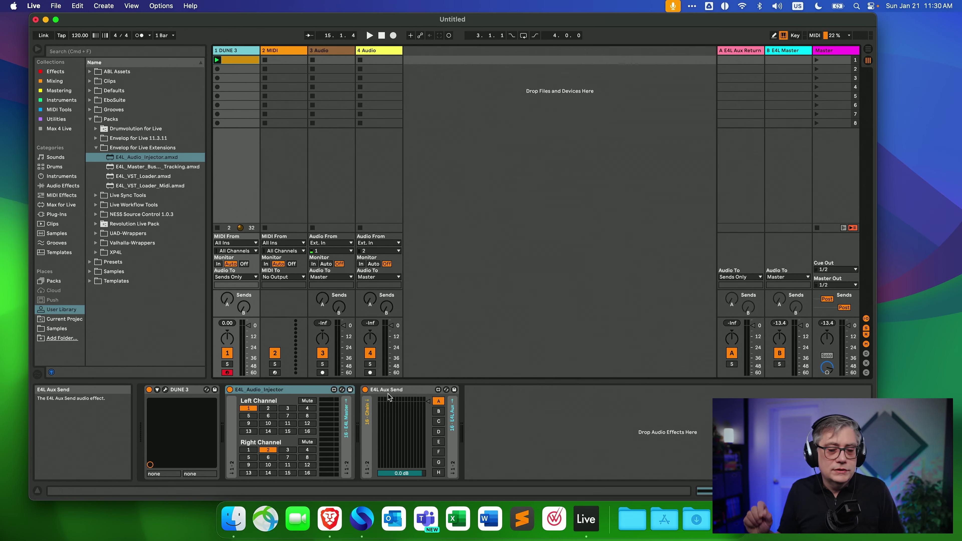
left_click(451, 415)
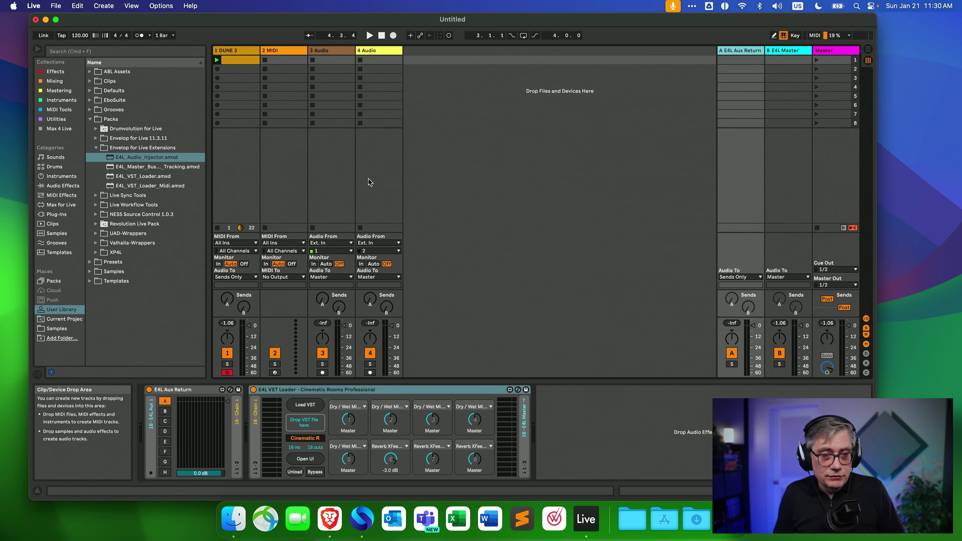
left_click(238, 54)
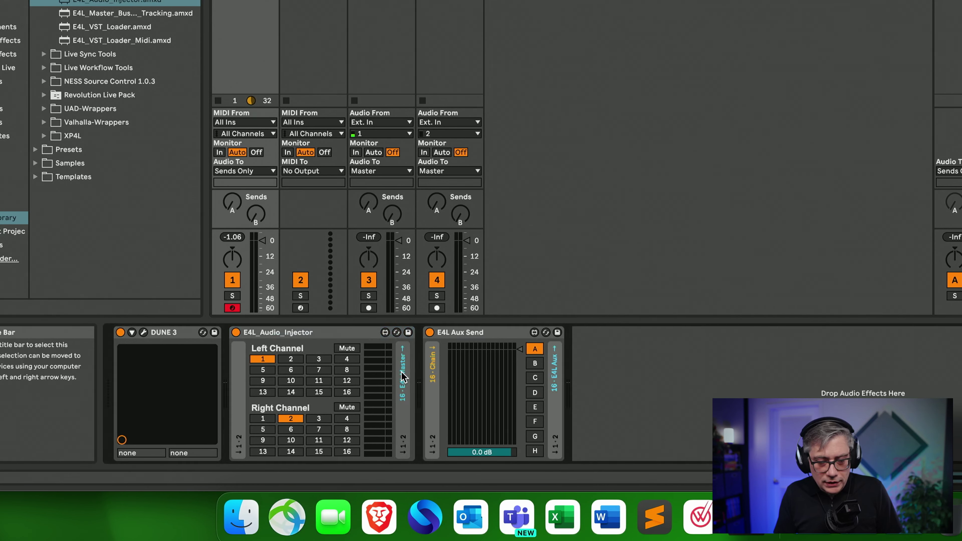
left_click(402, 376)
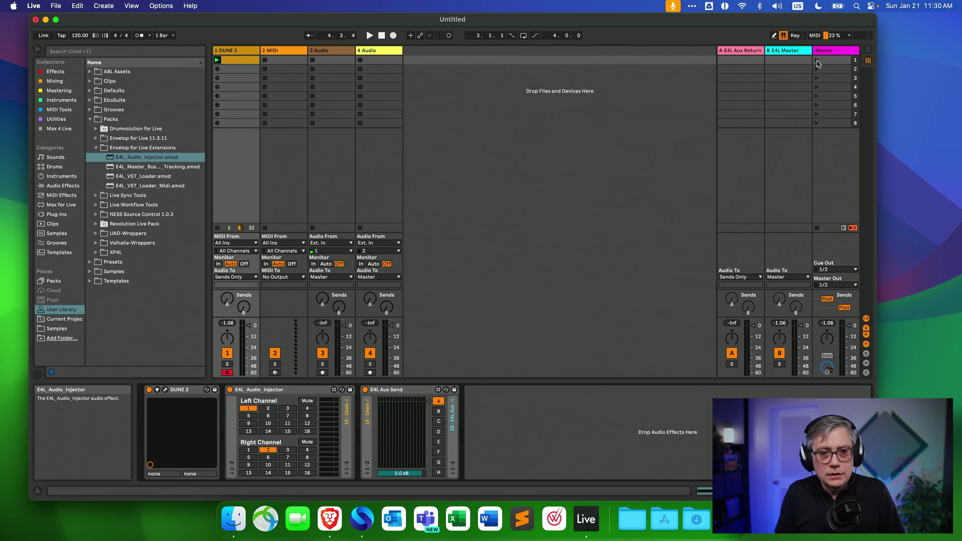
Play scene 1 and open the Cinematic Rooms Professional interface on the aux return to check its input and output levels.
left_click(817, 61)
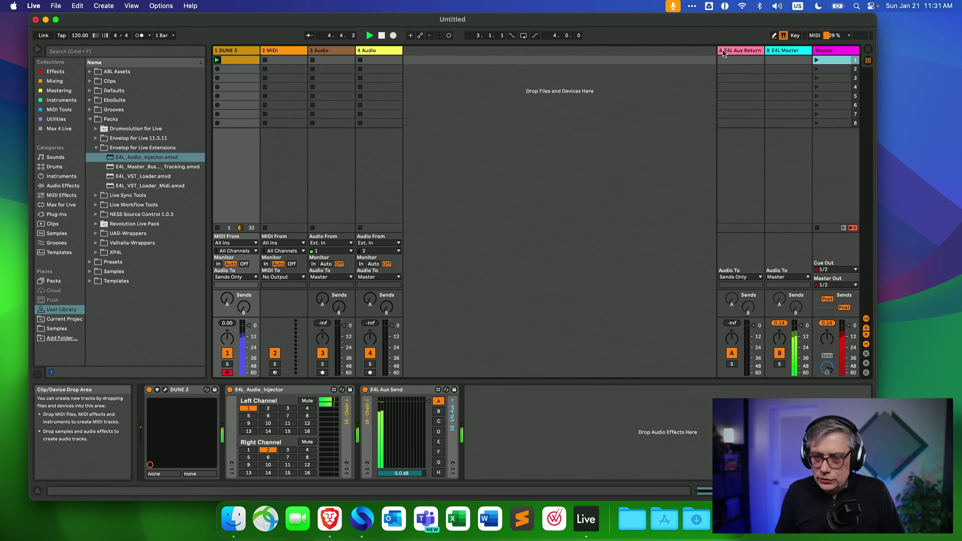
left_click(737, 54)
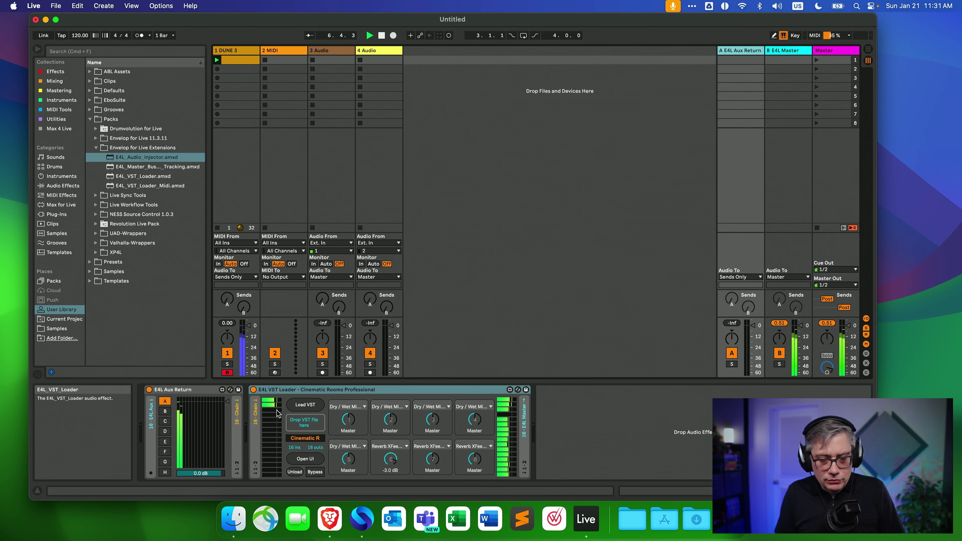
left_click(305, 459)
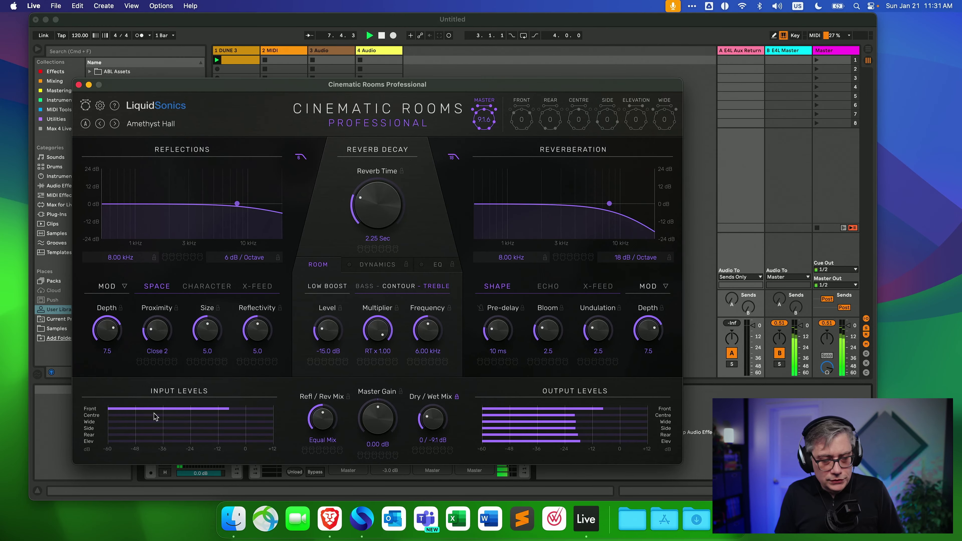
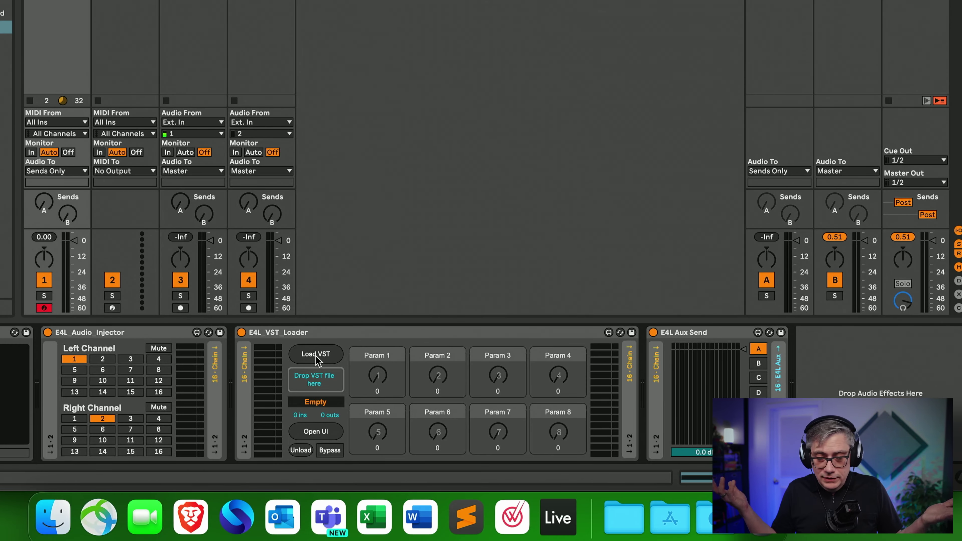
Load 3DX.vst3 into the empty E4L_VST_Loader between the Audio Injector and E4L Aux Send.
left_click(316, 356)
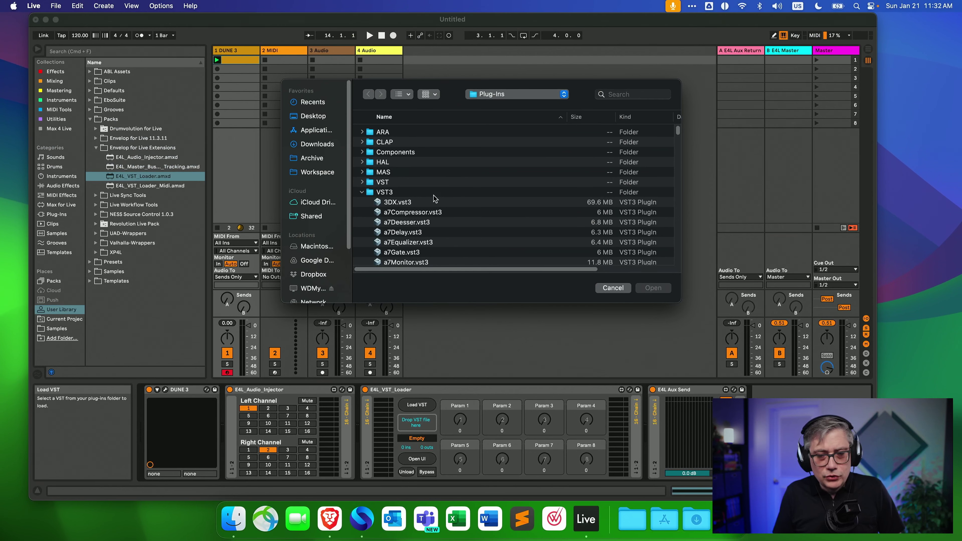
left_click(402, 203)
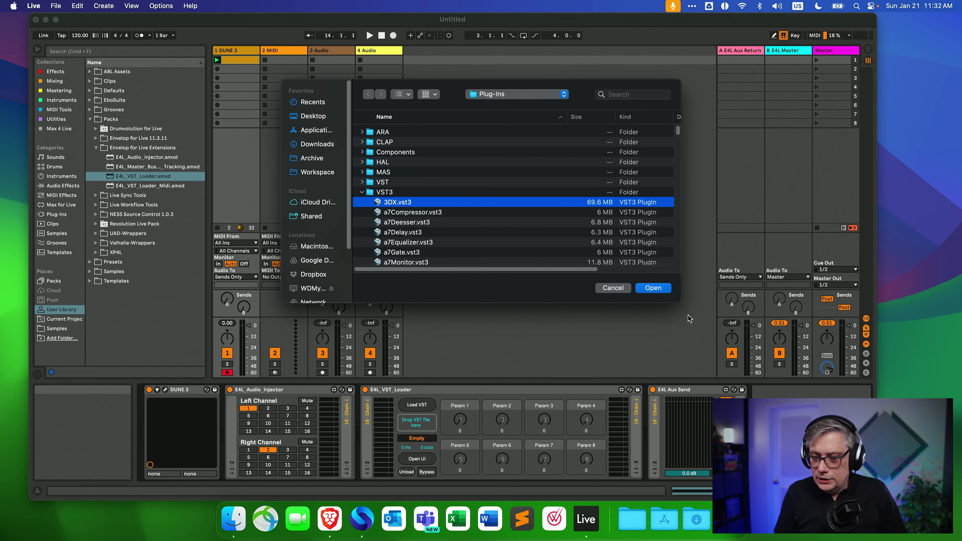
left_click(658, 292)
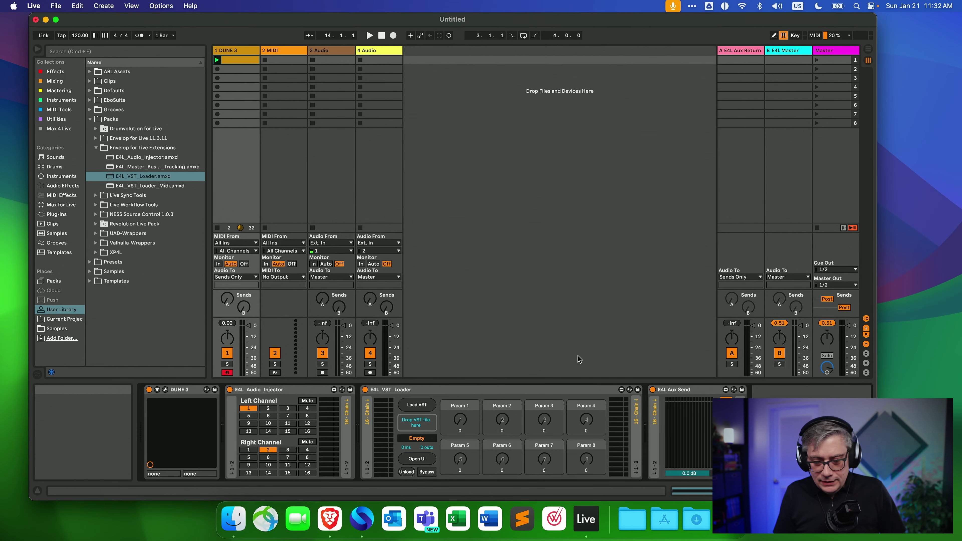
Open the 3DX interface and set its input format to Stereo and its output format to 7.1.2ch.
left_click(417, 459)
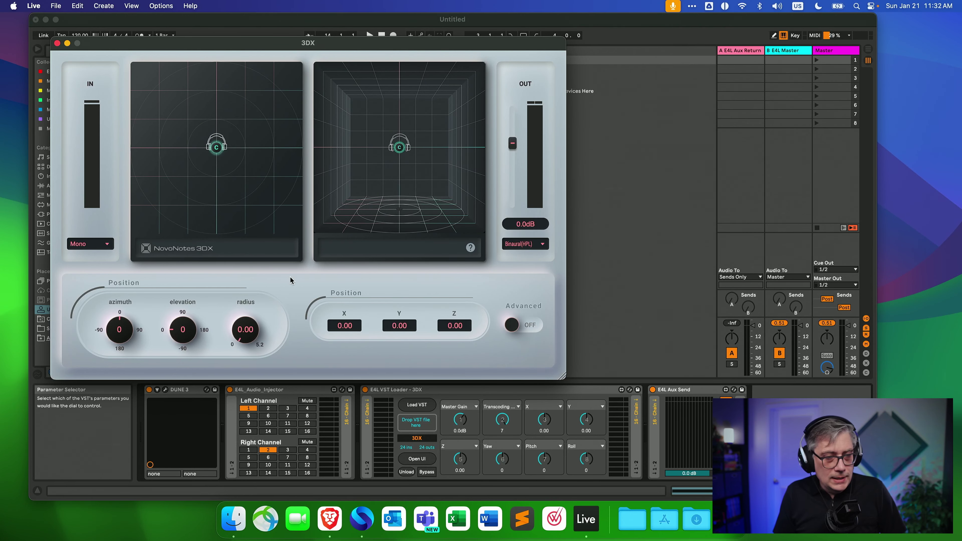
left_click_drag(274, 42, 345, 45)
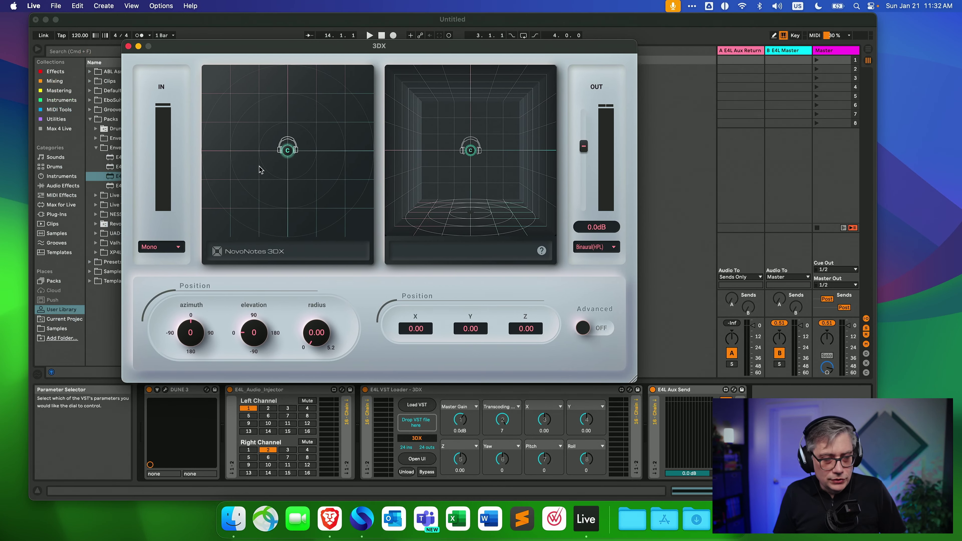
left_click(178, 248)
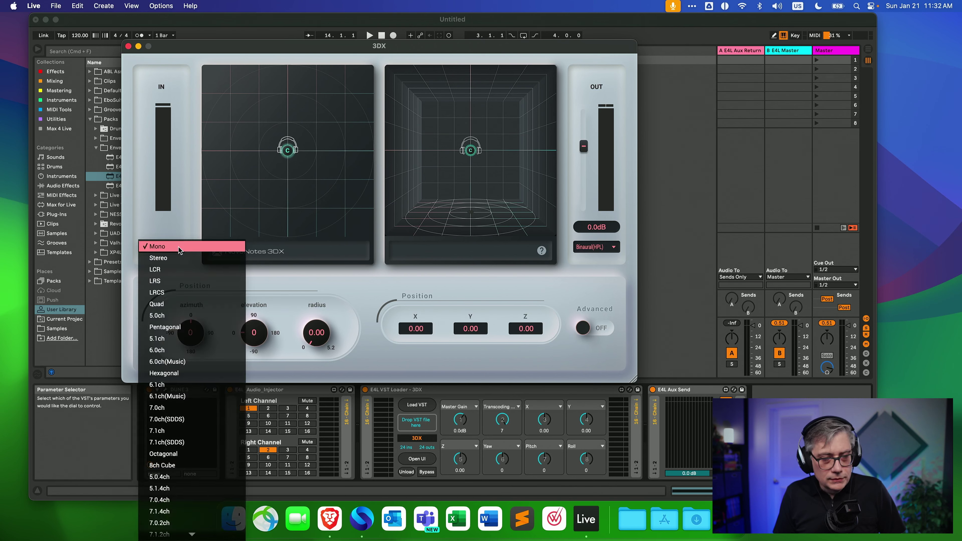
left_click(170, 259)
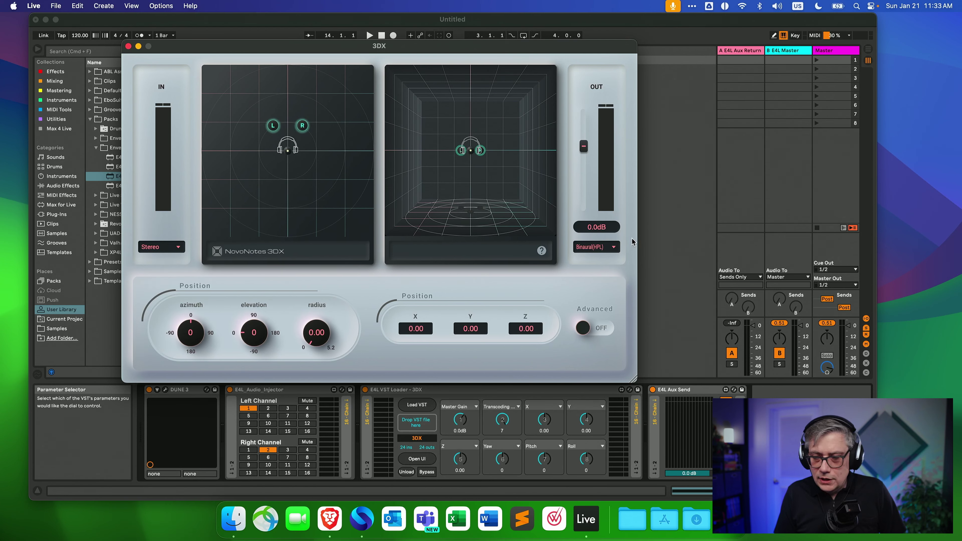
left_click(614, 246)
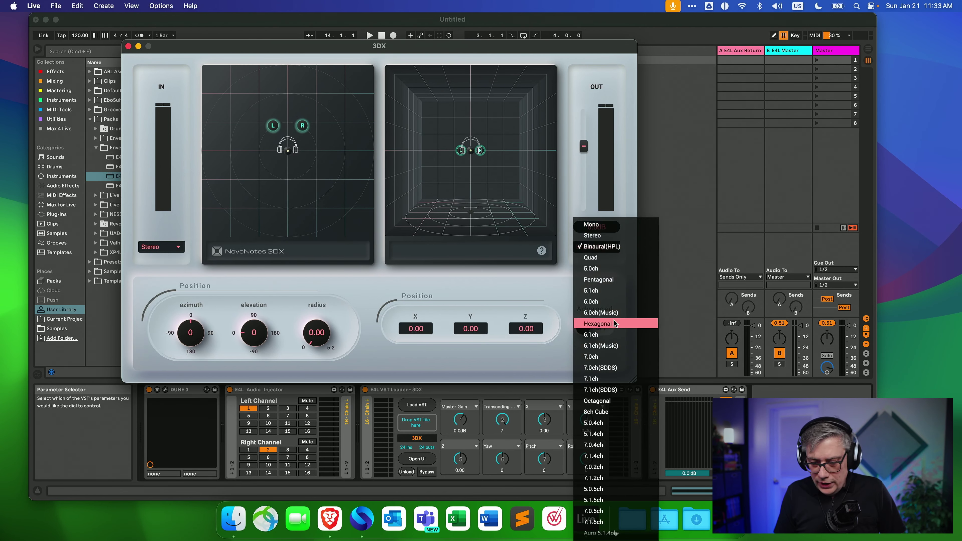
scroll(644, 380, "down", 3)
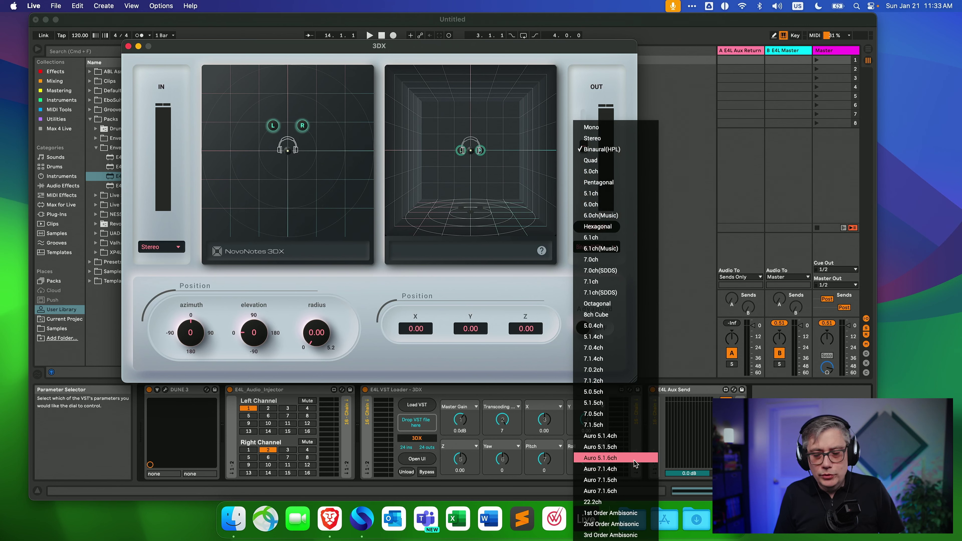
left_click(593, 381)
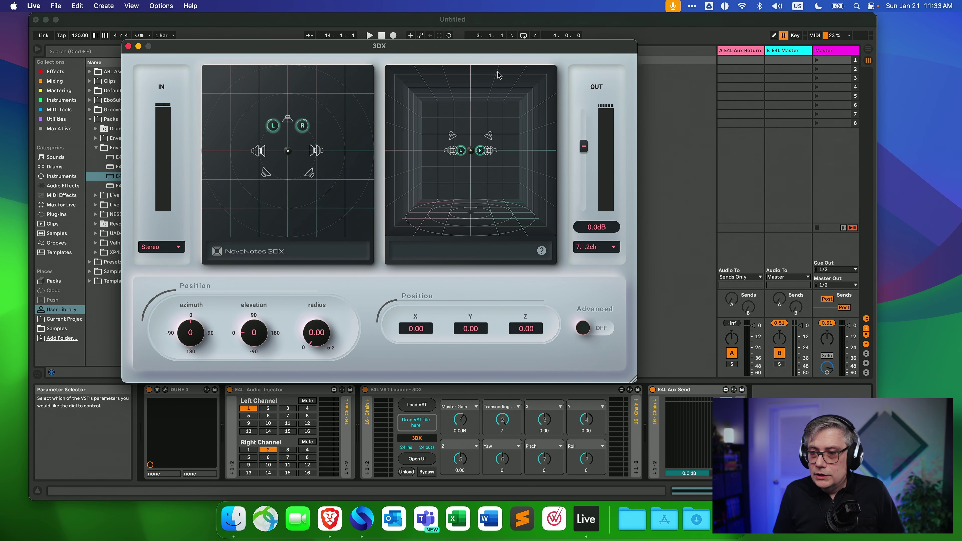
Play scene 1, check the 3DX input and output meters, stop playback and close the 3DX interface.
left_click_drag(496, 54, 481, 91)
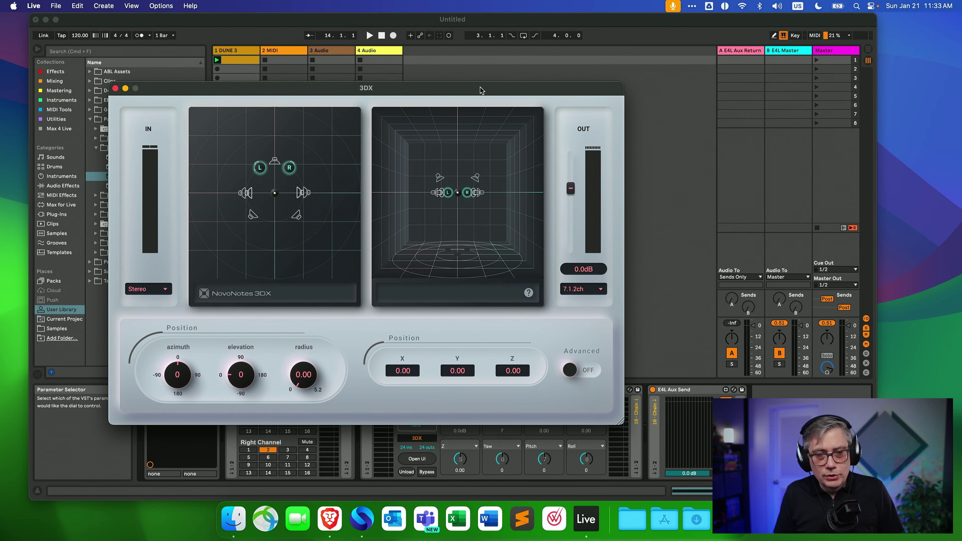
left_click(818, 65)
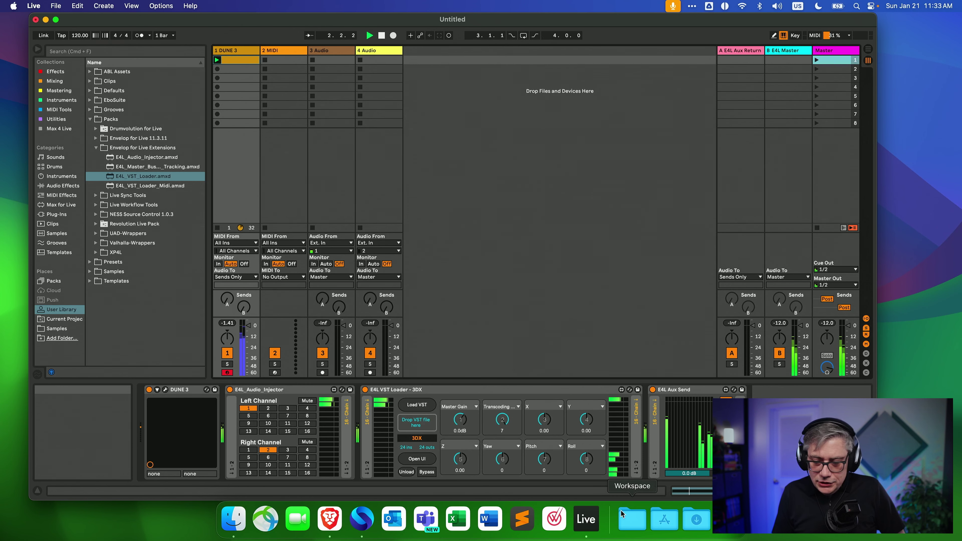
left_click(417, 459)
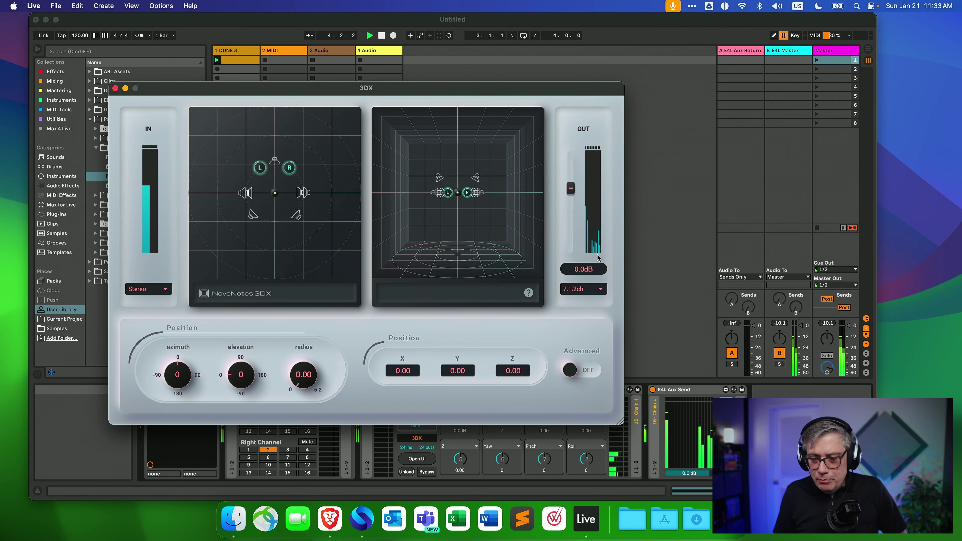
left_click_drag(514, 92, 696, 49)
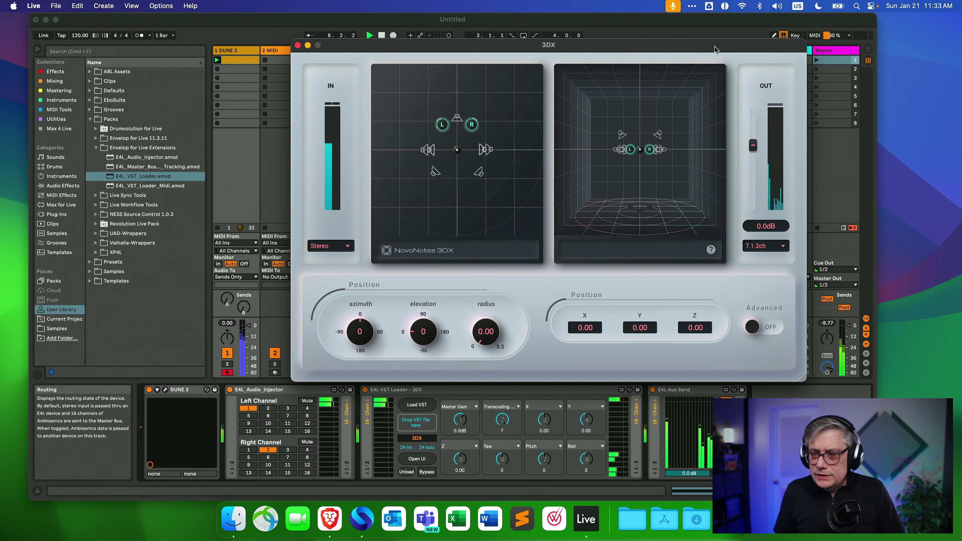
left_click_drag(647, 45, 471, 76)
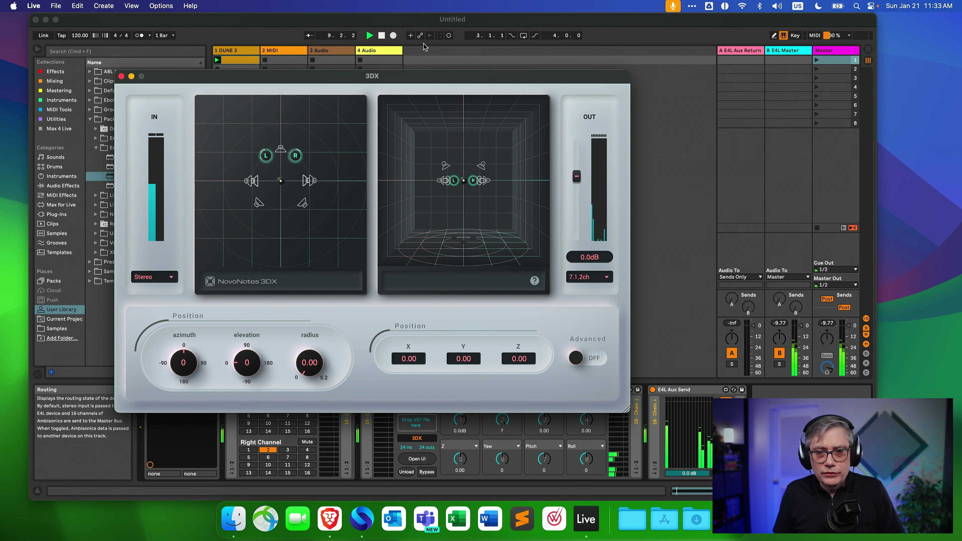
key("super+alt+p")
left_click(382, 35)
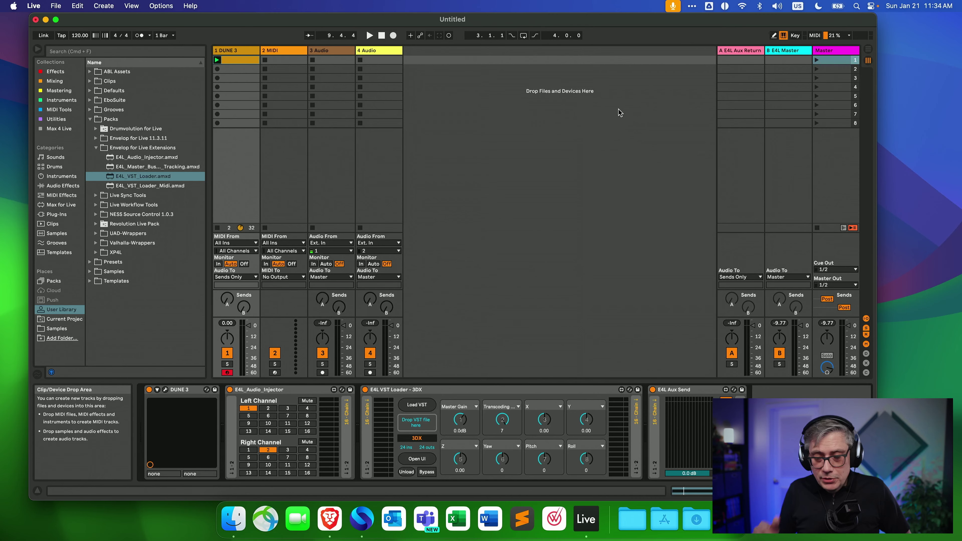
left_click(415, 459)
left_click(122, 76)
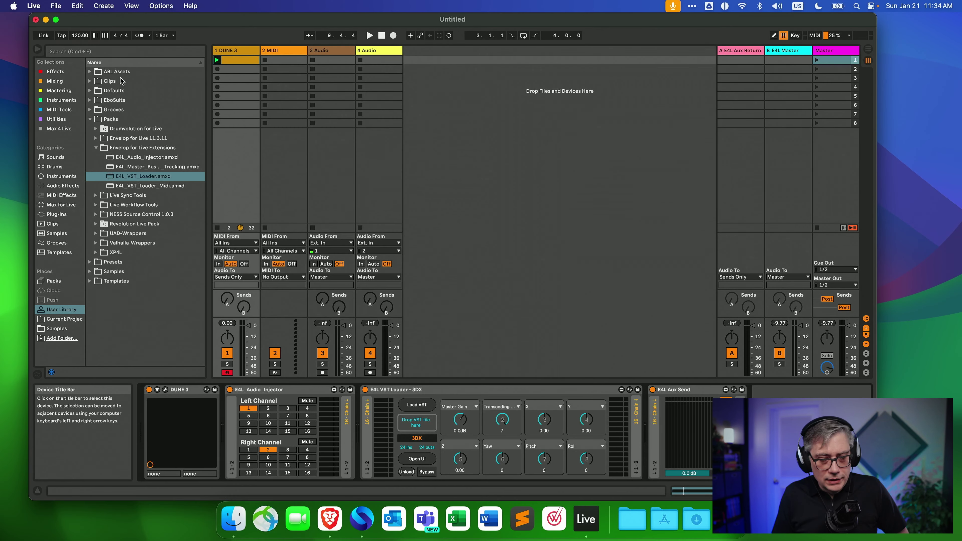
Unload the 3DX VST3 from the E4L VST Loader on the DUNE 3 track and load 3DX.component instead.
left_click(407, 472)
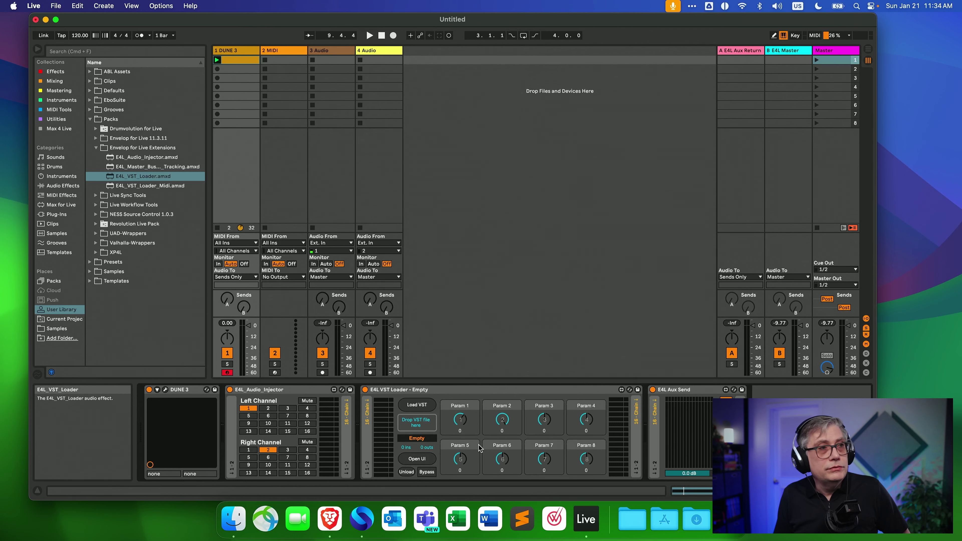
left_click(420, 407)
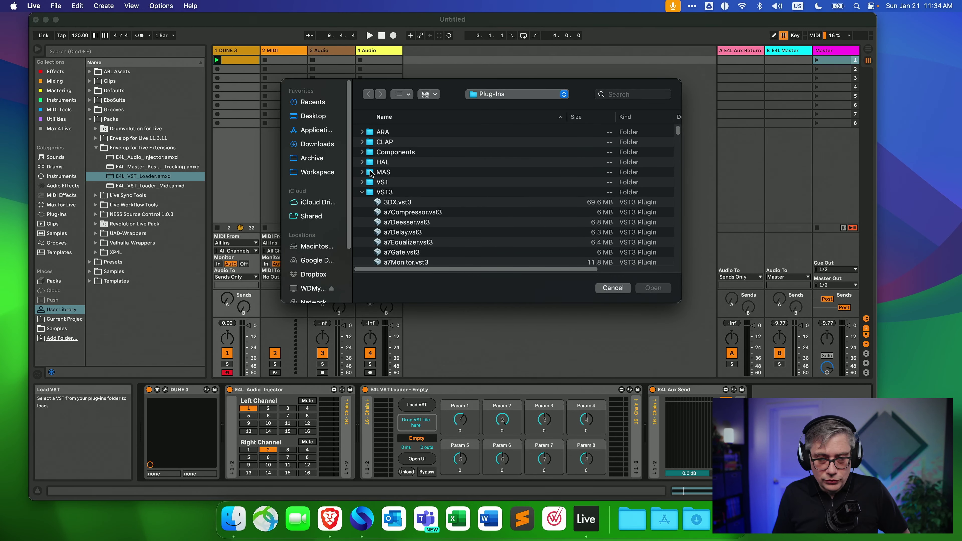
left_click(362, 153)
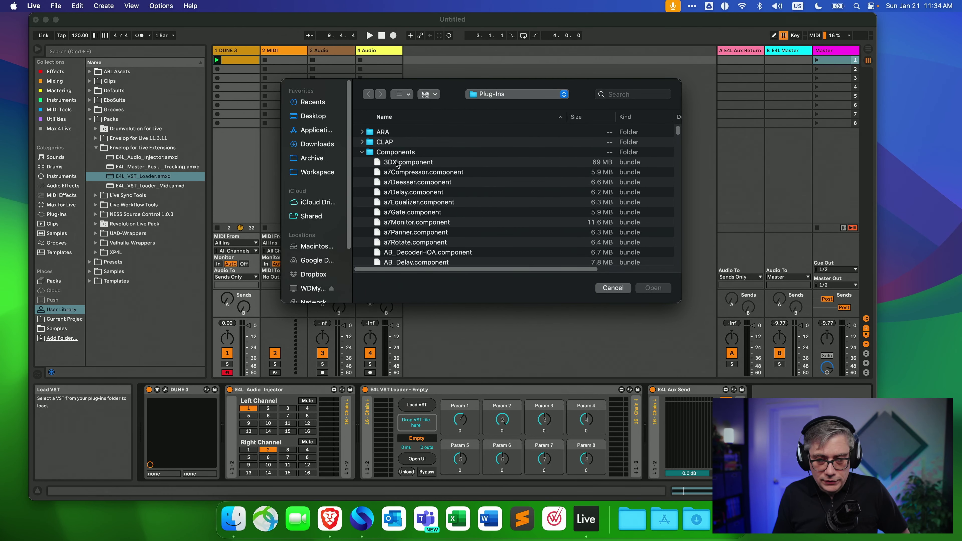
left_click(403, 163)
left_click(665, 291)
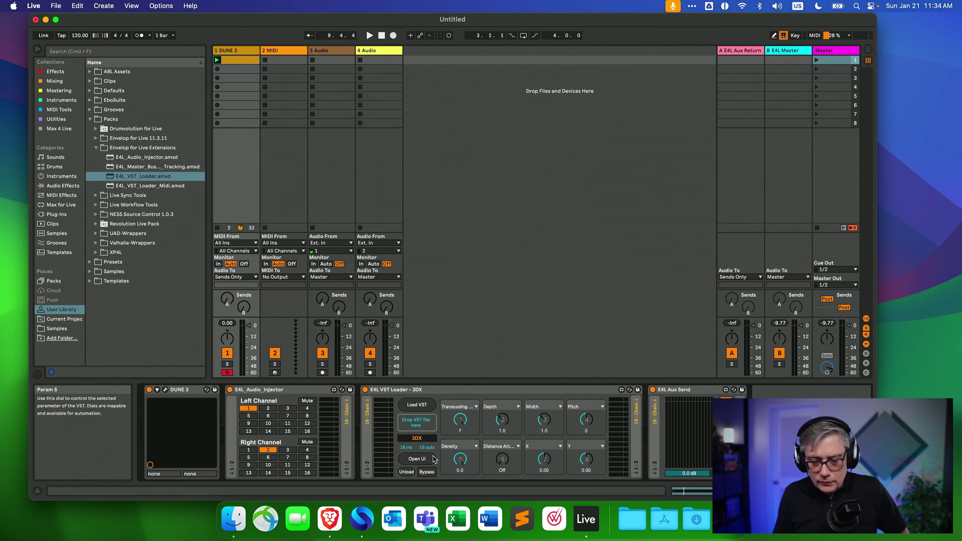
Open the reloaded 3DX interface and choose Stereo as its input format and 7.1.2ch as its output format.
left_click(416, 459)
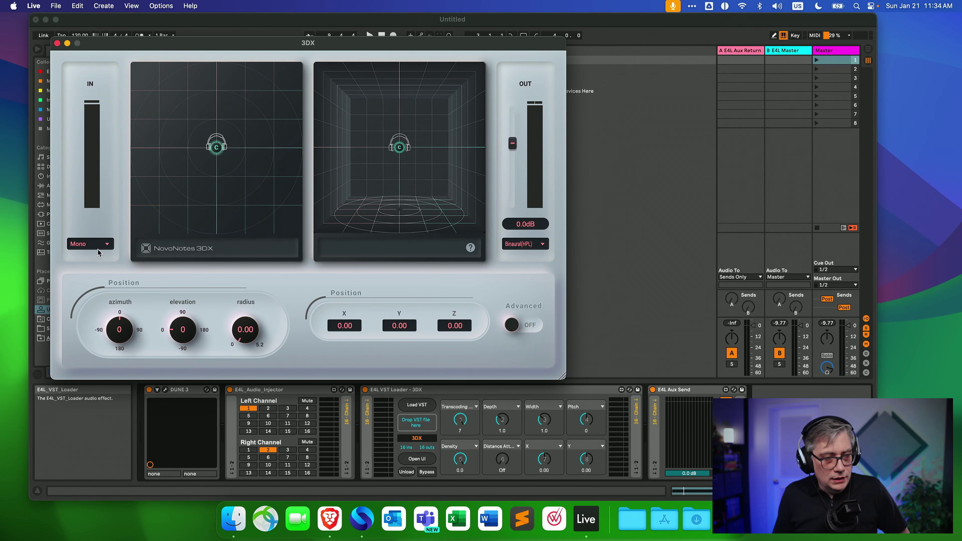
left_click(105, 247)
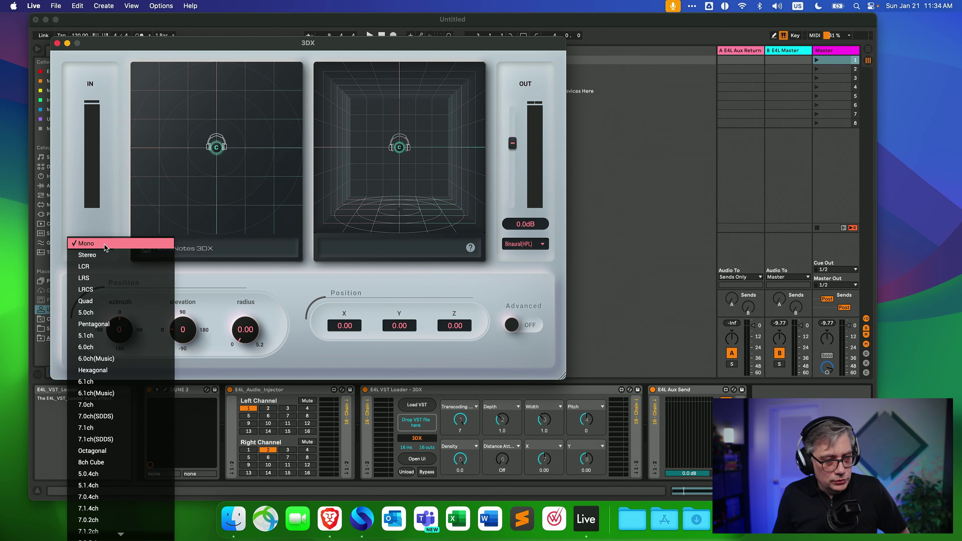
left_click(100, 256)
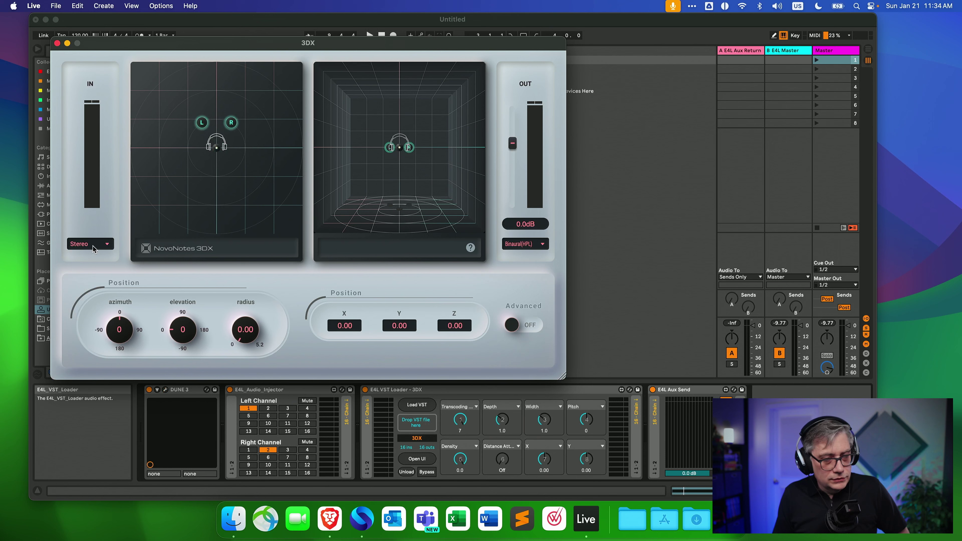
left_click(542, 244)
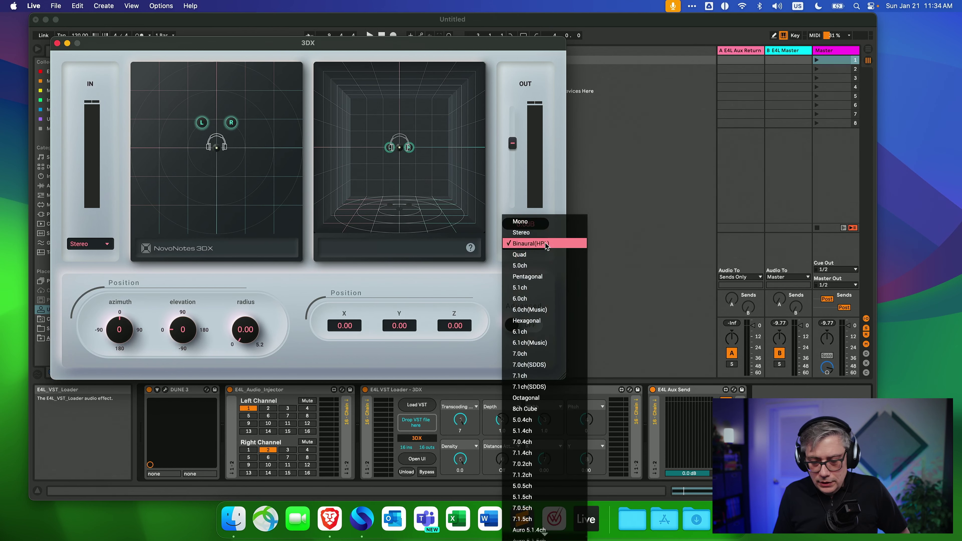
left_click(529, 475)
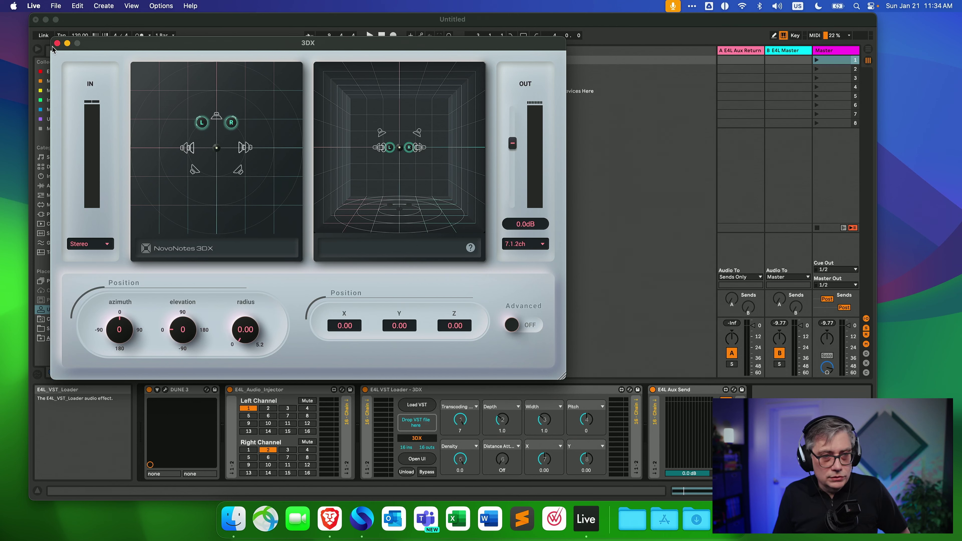
Play scene 1, open Cinematic Rooms Professional on the aux return, set its Dry/Wet Mix to 0 / -10 dB and close the interface.
left_click(817, 60)
left_click(816, 60)
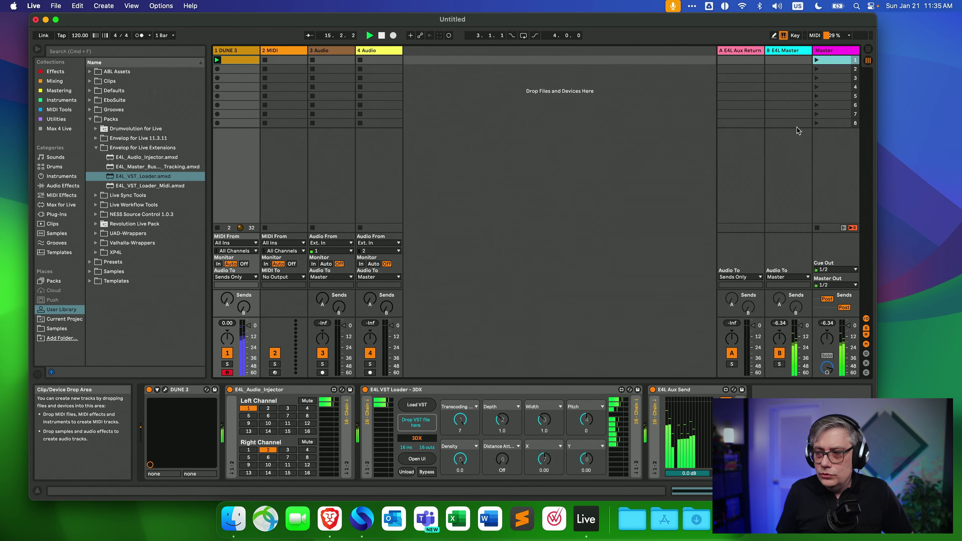
left_click(756, 74)
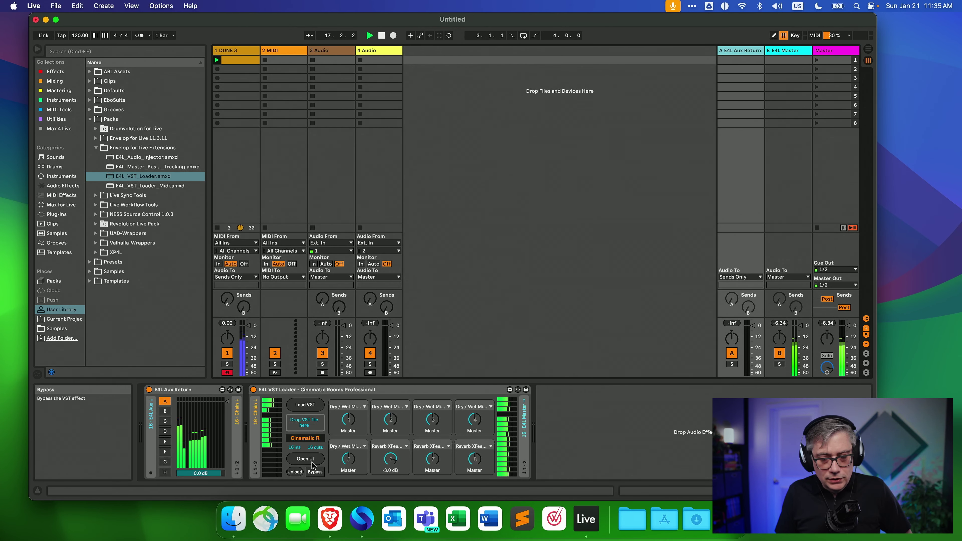
left_click(320, 460)
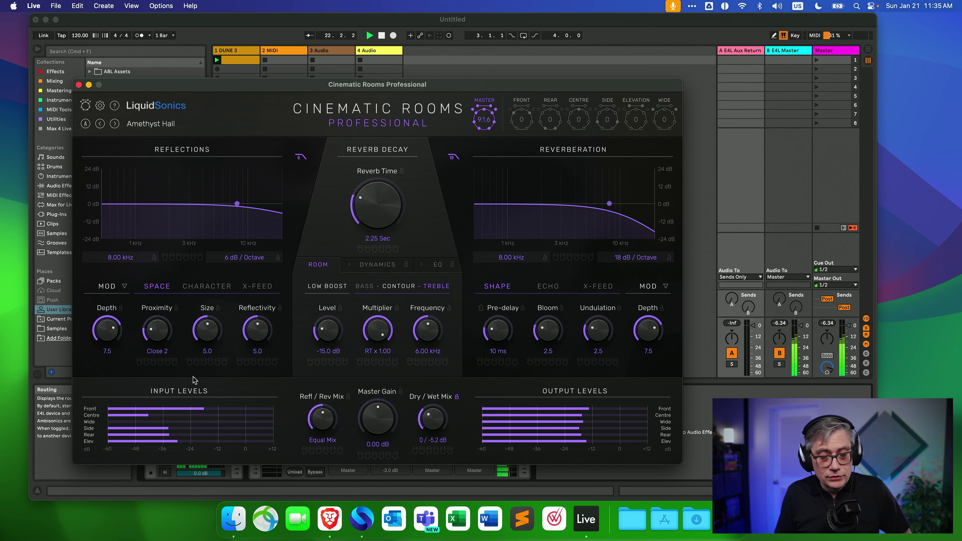
left_click_drag(433, 421, 433, 436)
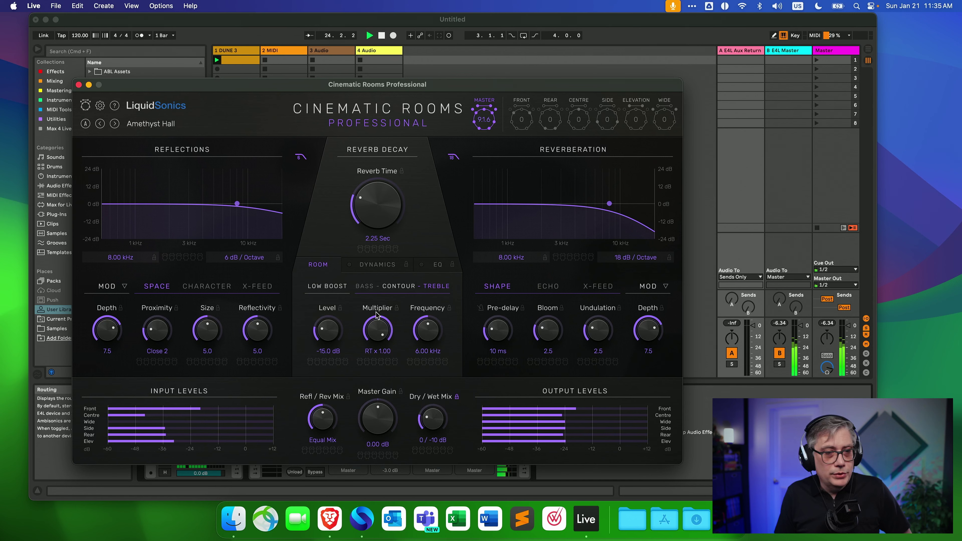
left_click(78, 84)
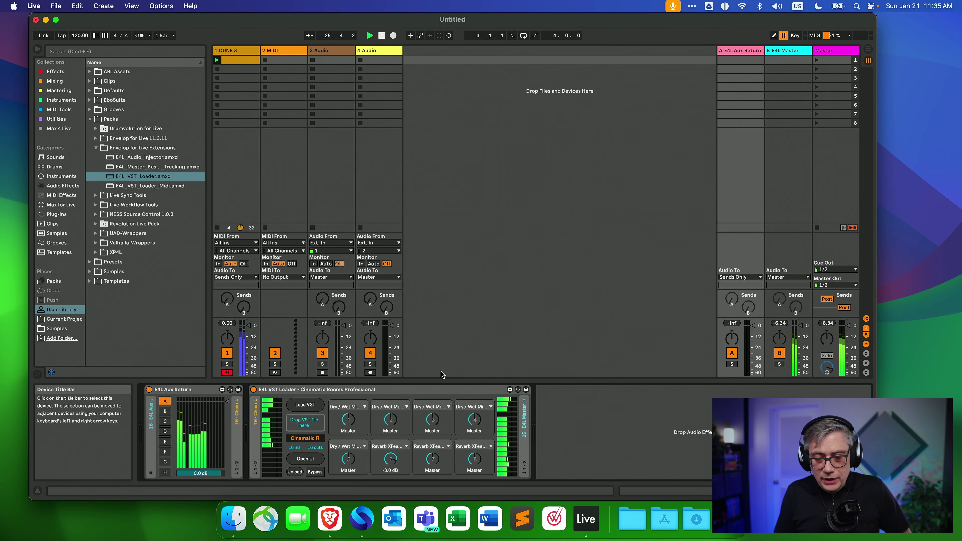
left_click(784, 53)
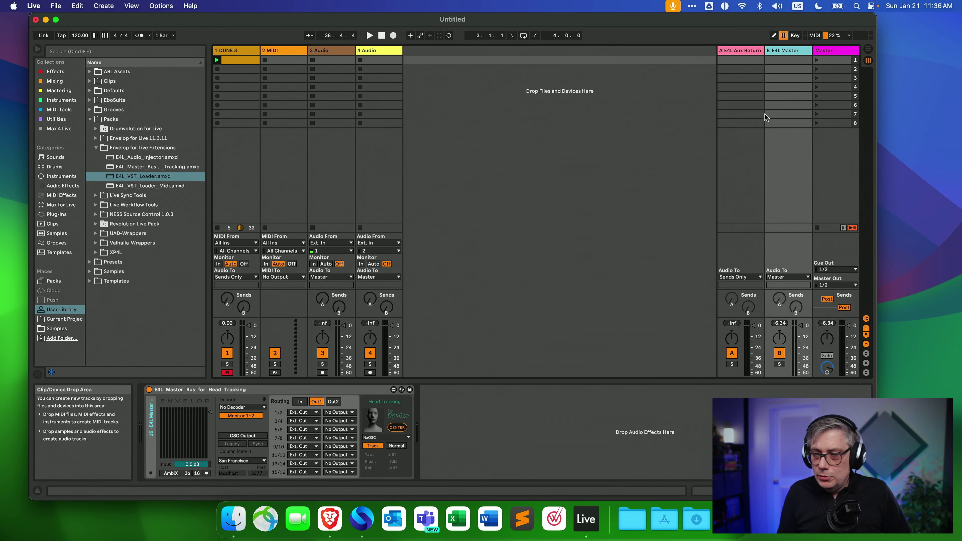
left_click(748, 55)
left_click(306, 459)
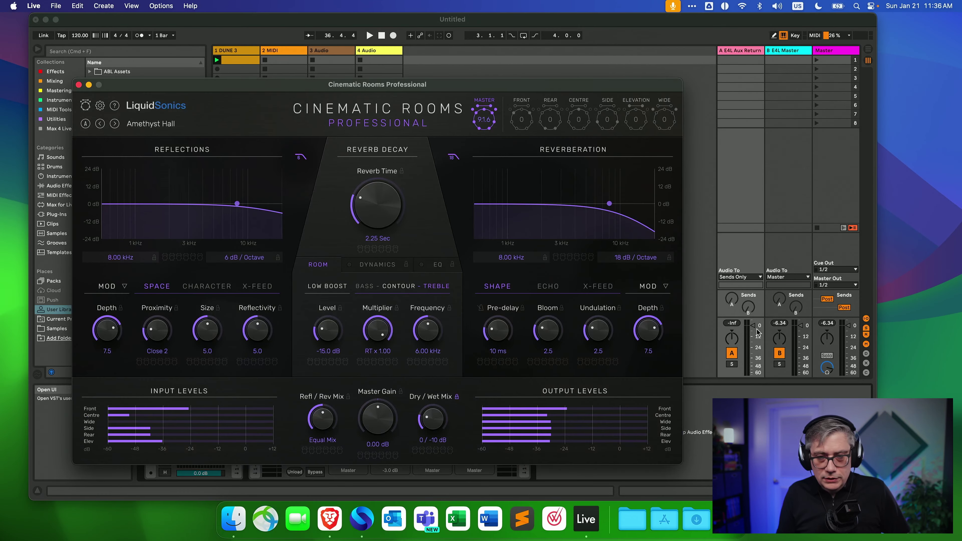
left_click_drag(455, 93, 449, 72)
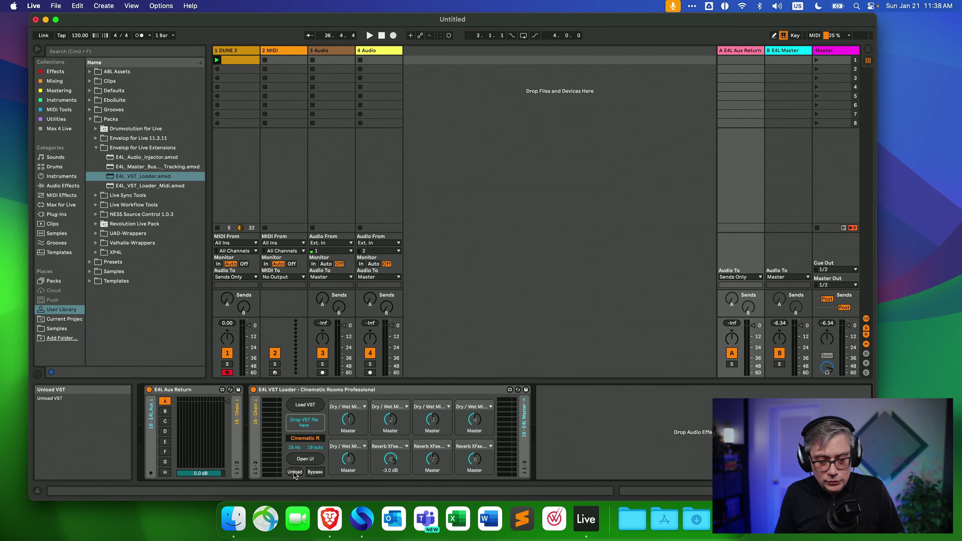
Unload Cinematic Rooms Professional from the aux return's E4L VST Loader and load Bidule FX 16.vst from the VST folder.
left_click(294, 472)
left_click(307, 405)
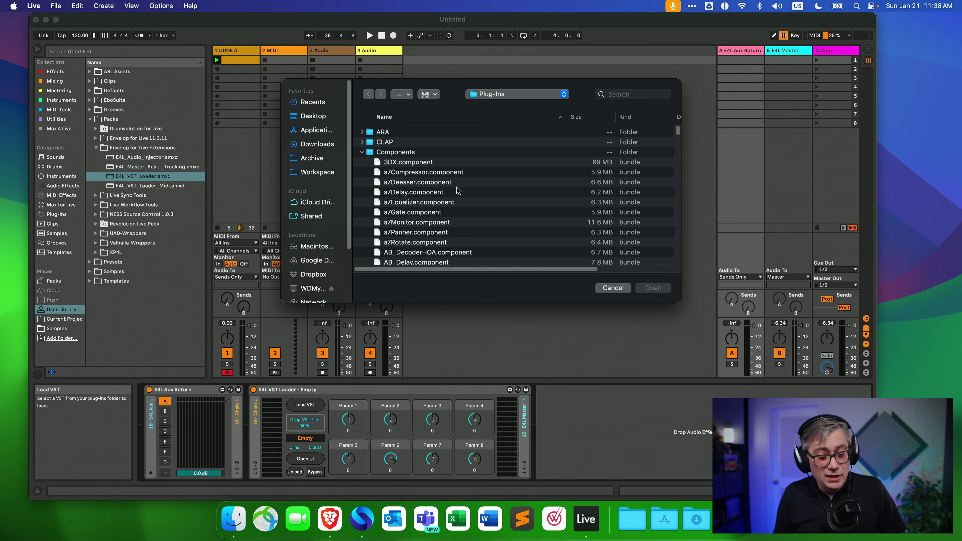
scroll(457, 192, "down", 1)
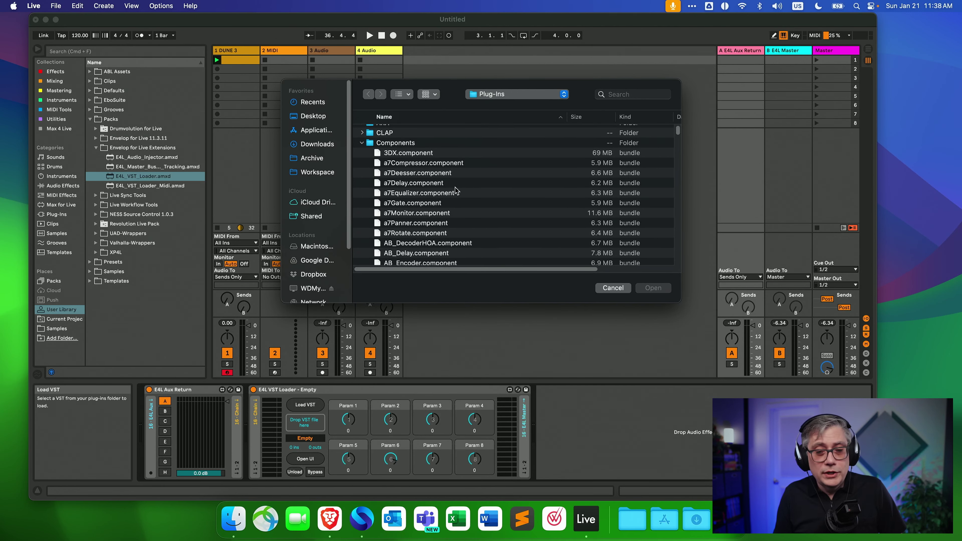
scroll(457, 190, "down", 15)
scroll(458, 190, "up", 20)
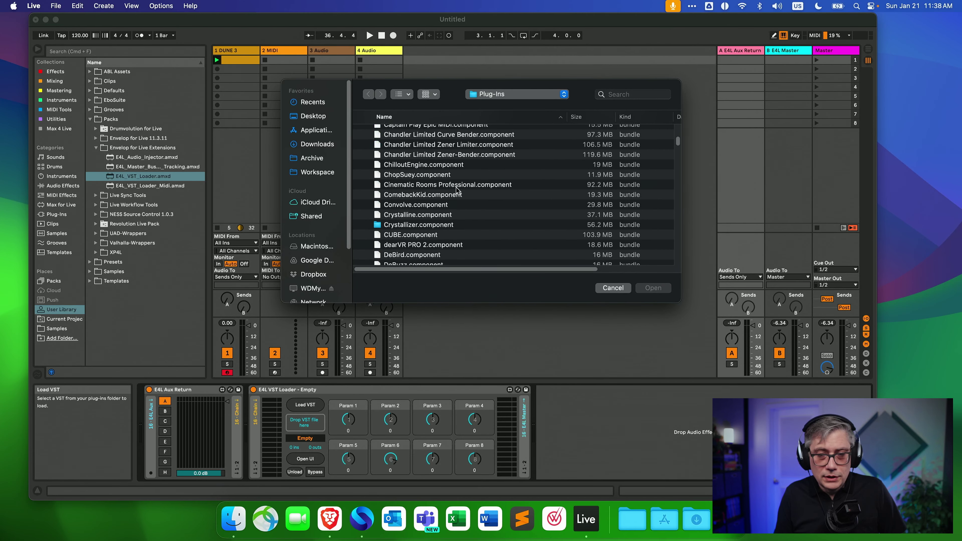
left_click(362, 134)
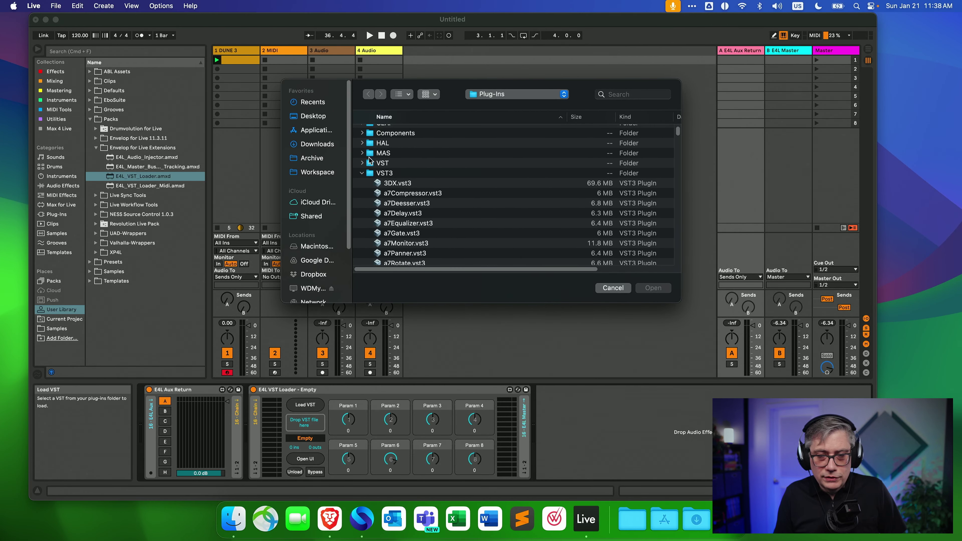
left_click(363, 163)
scroll(473, 183, "down", 10)
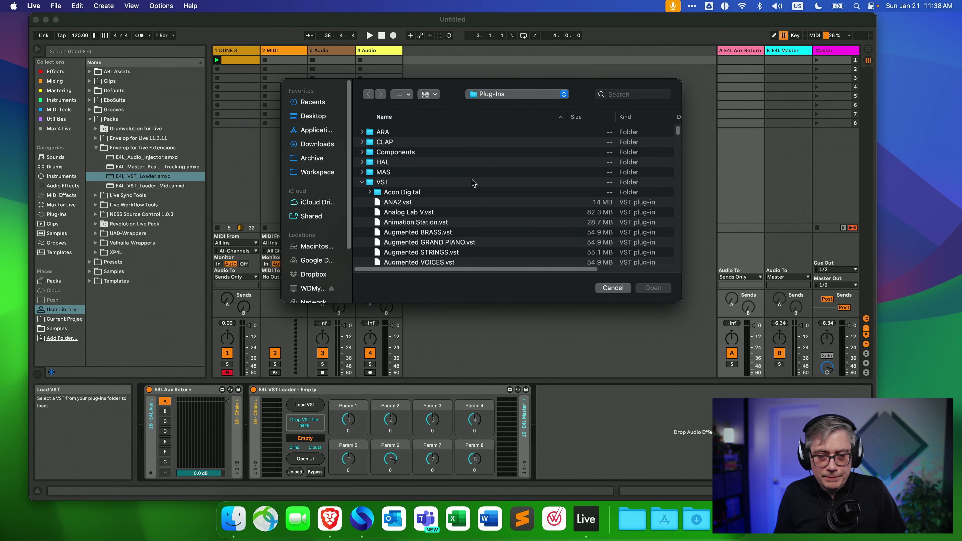
scroll(473, 184, "up", 10)
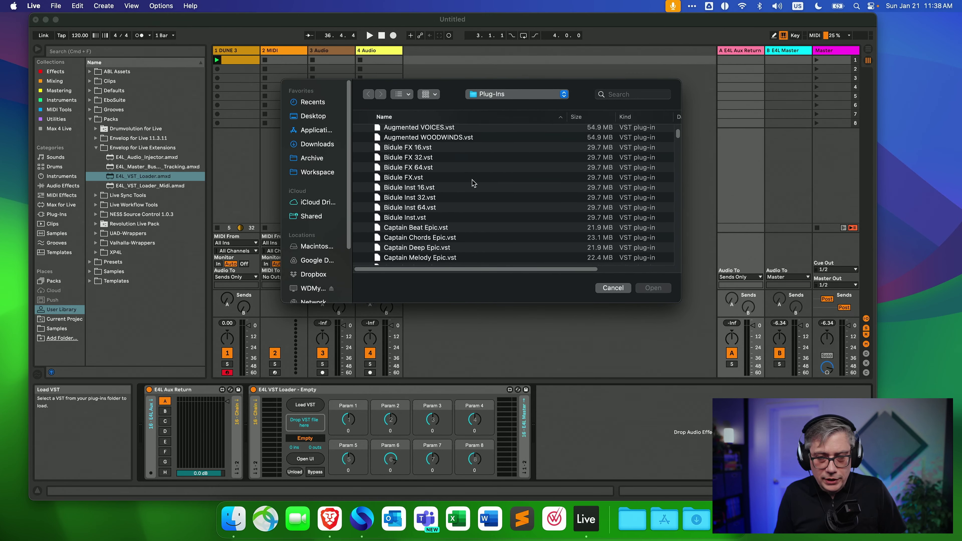
left_click(406, 151)
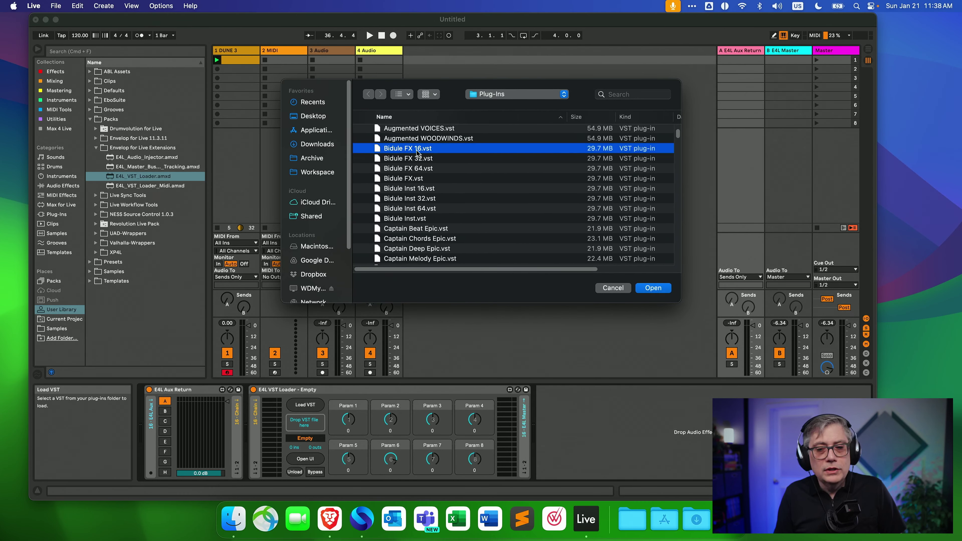
left_click(652, 288)
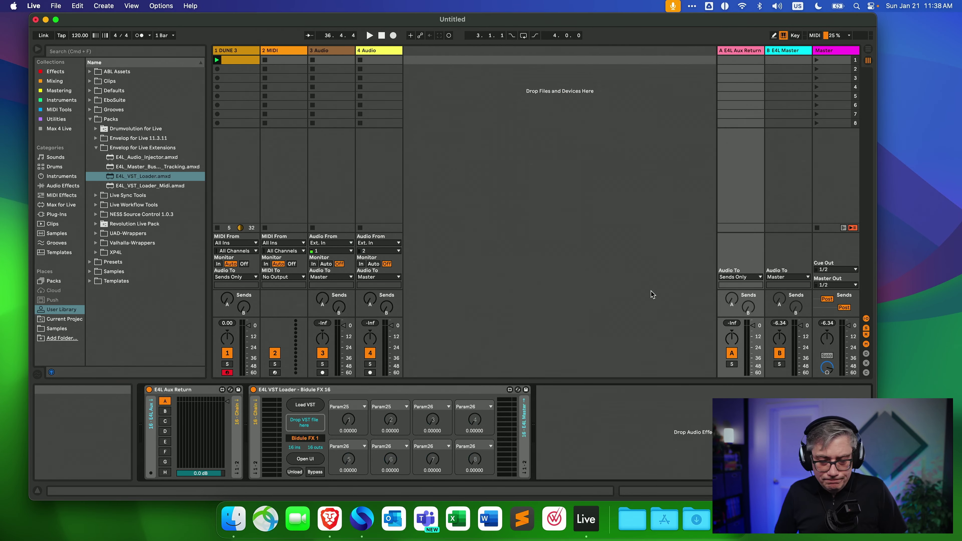
Open the Bidule interface on the aux return and delete the Mixer_0 module between the plugin input and output.
left_click(304, 459)
left_click_drag(274, 42, 467, 72)
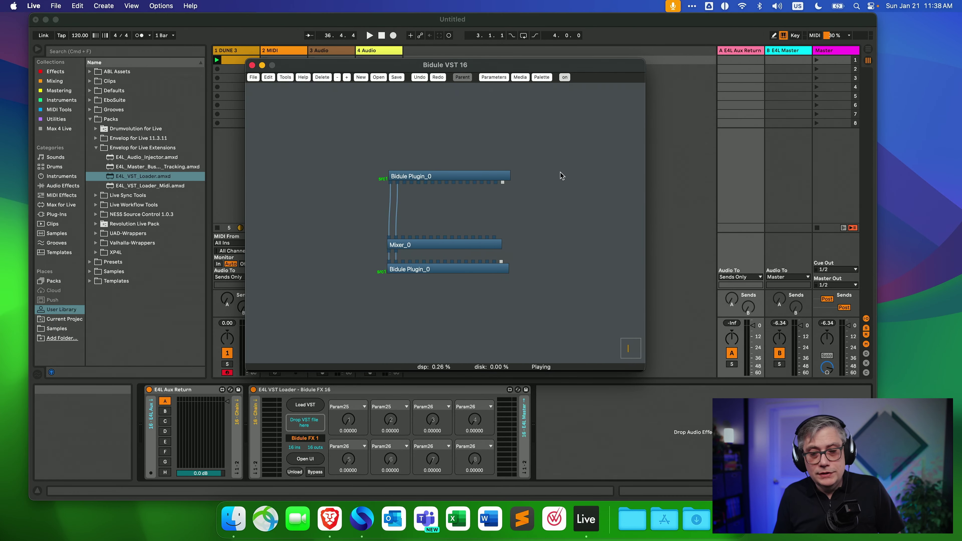
left_click(438, 247)
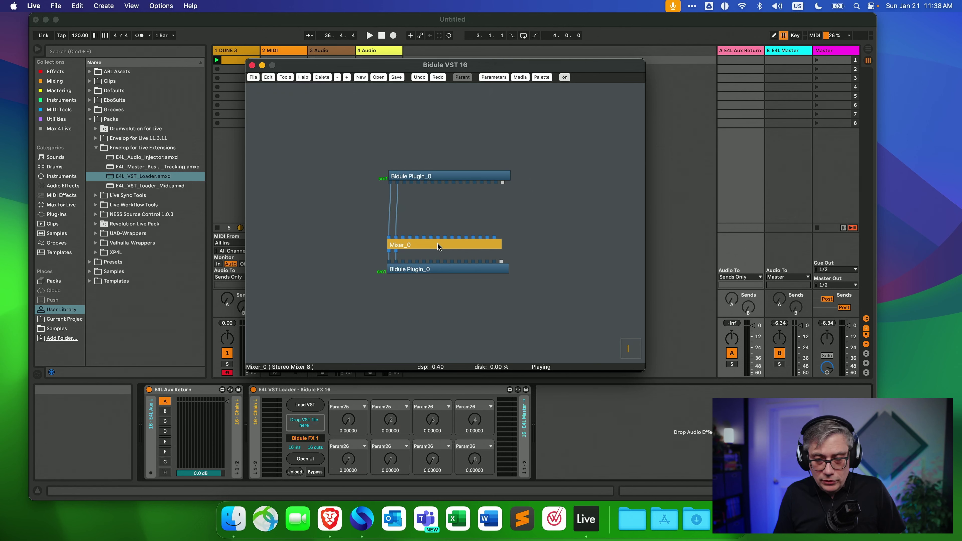
key("Delete")
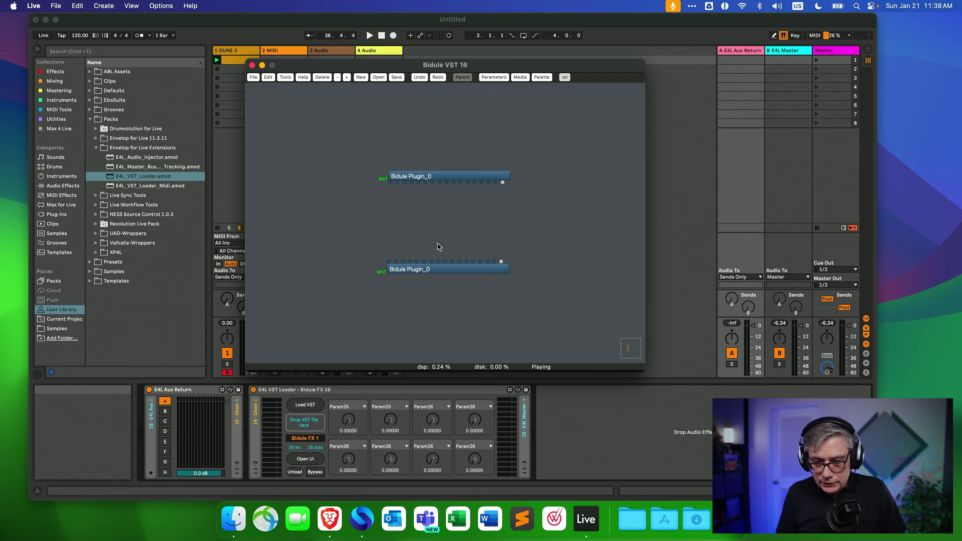
Add the LiquidSonics Cinematic Rooms Professional VST3 with 10 ins and 10 outs between Bidule's plugin input and output modules.
right_click(386, 233)
mouse_move(387, 234)
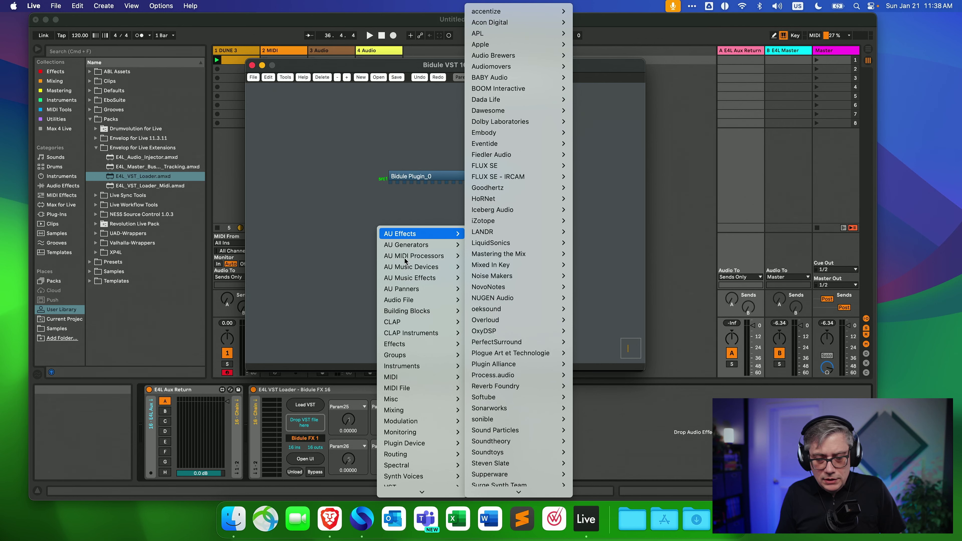
mouse_move(421, 491)
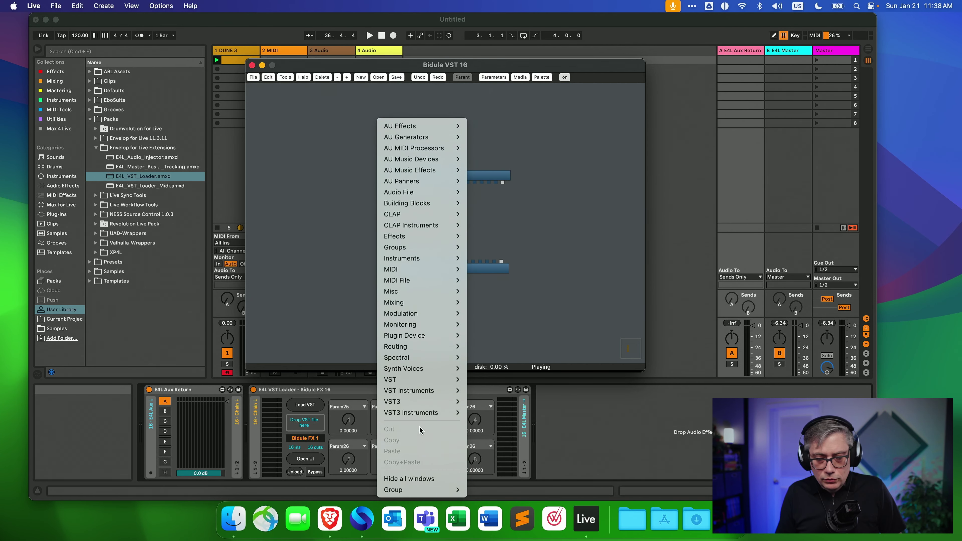
mouse_move(409, 401)
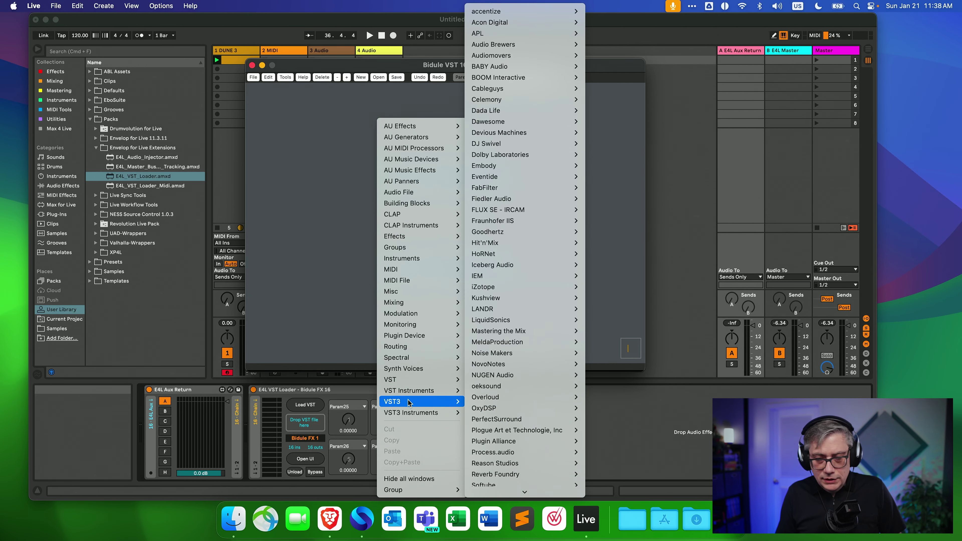
mouse_move(515, 402)
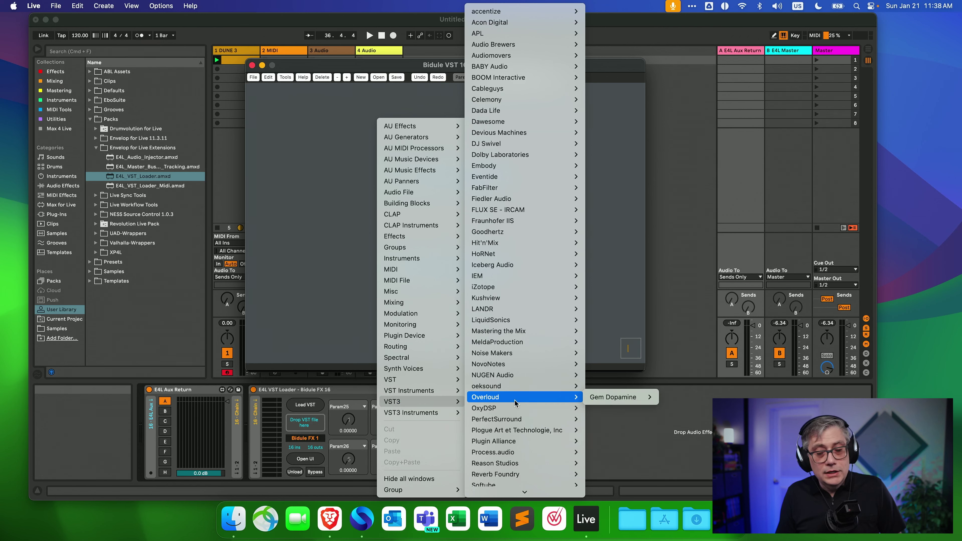
mouse_move(519, 324)
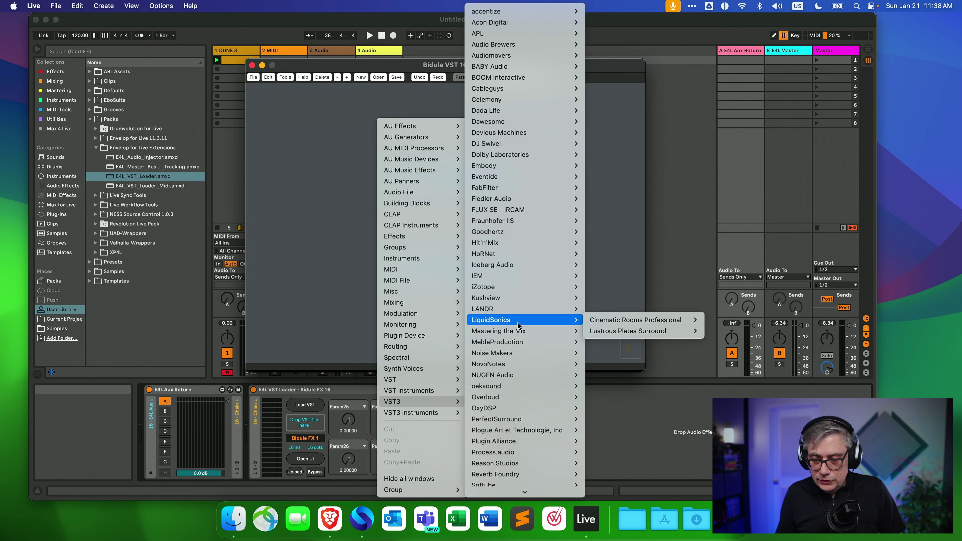
mouse_move(606, 325)
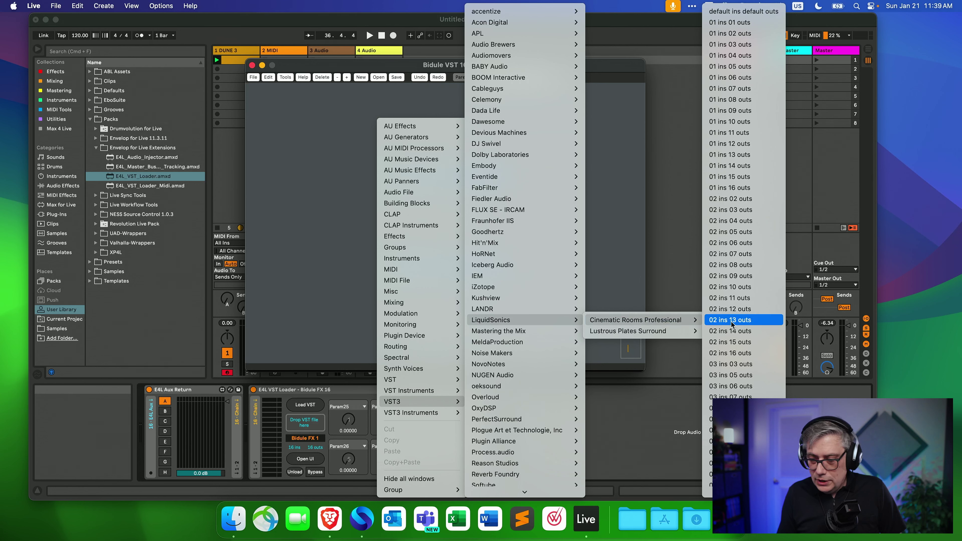
scroll(740, 373, "down", 10)
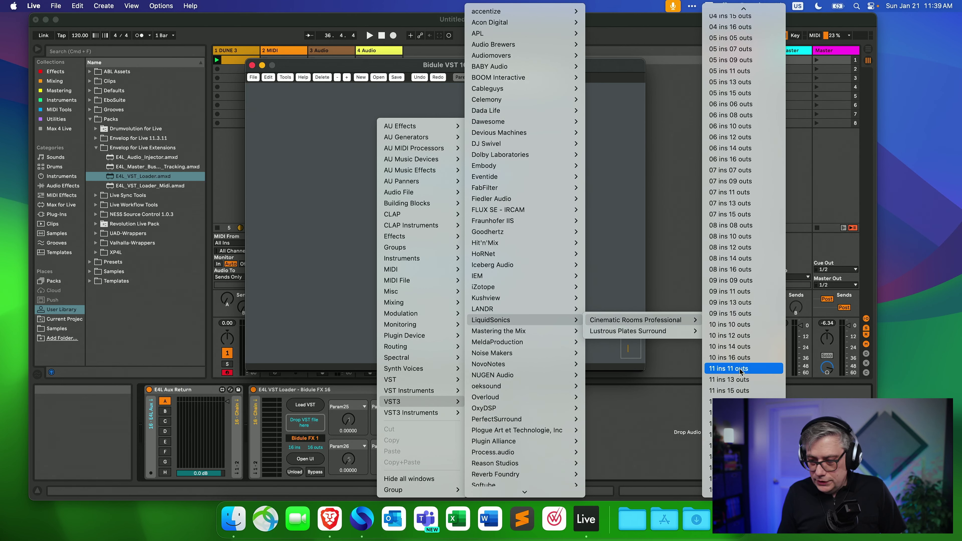
scroll(740, 369, "down", 1)
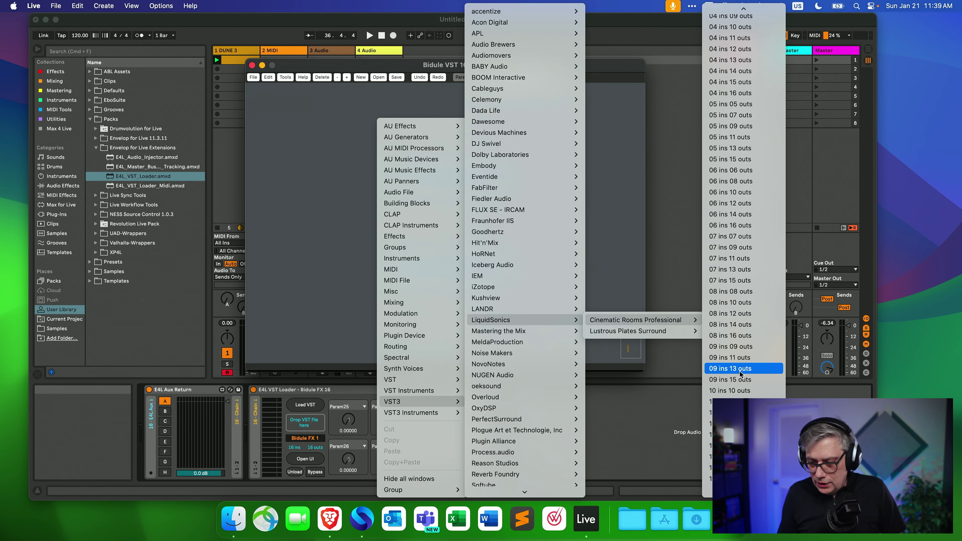
left_click(734, 391)
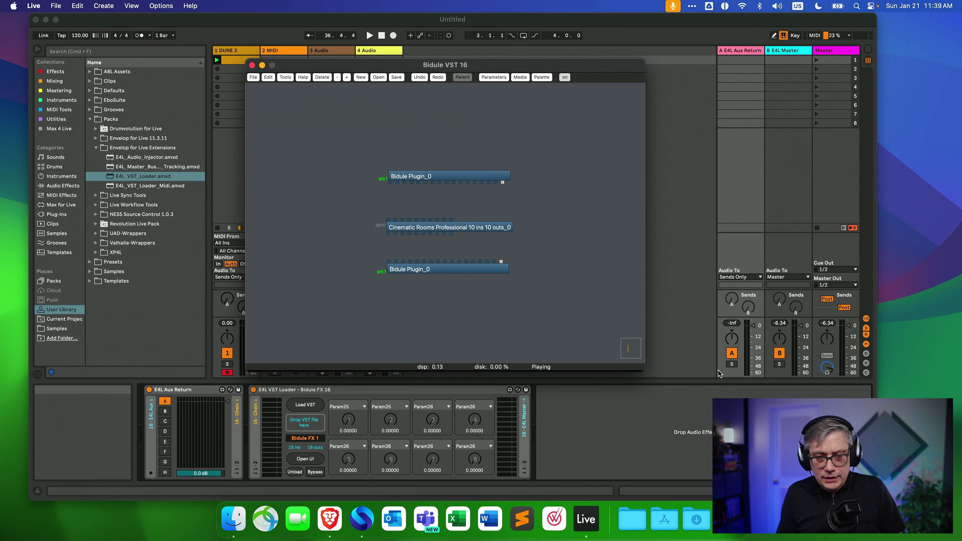
Centre the Cinematic Rooms module and wire its ten channels from the plugin input and on to the plugin output.
left_click_drag(448, 231, 448, 224)
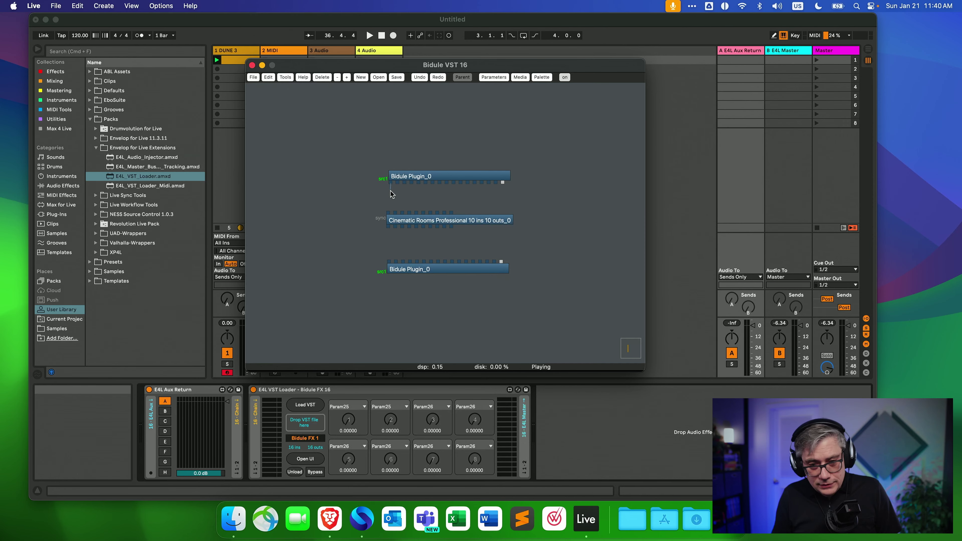
left_click_drag(391, 192, 388, 215)
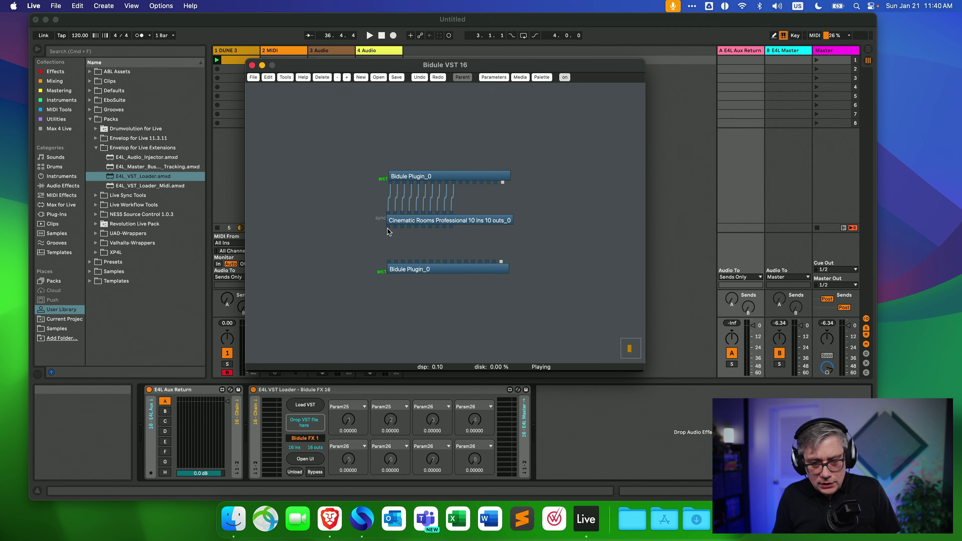
left_click_drag(389, 261, 390, 262)
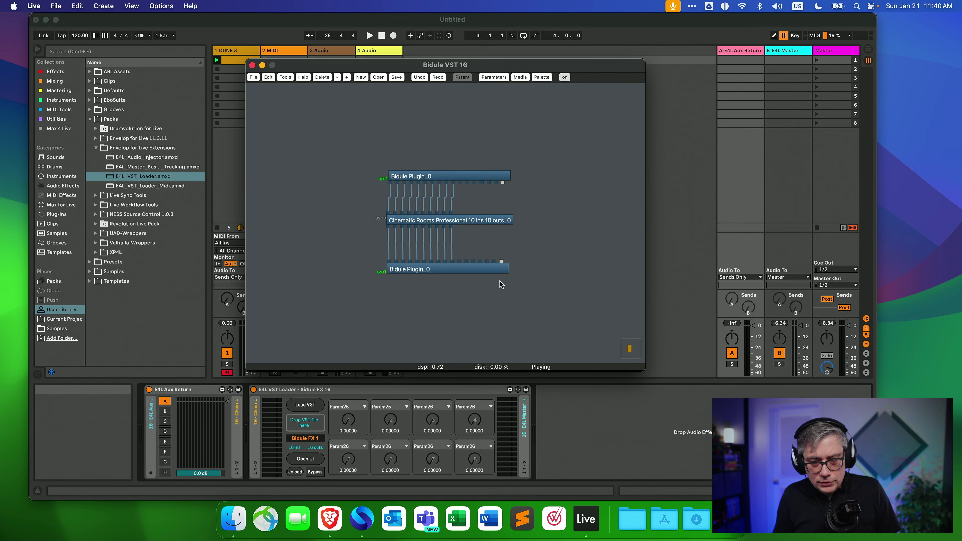
Open the Cinematic Rooms Professional interface from its Bidule module and switch it to the layout with the multichannel plane controls.
left_click(459, 224)
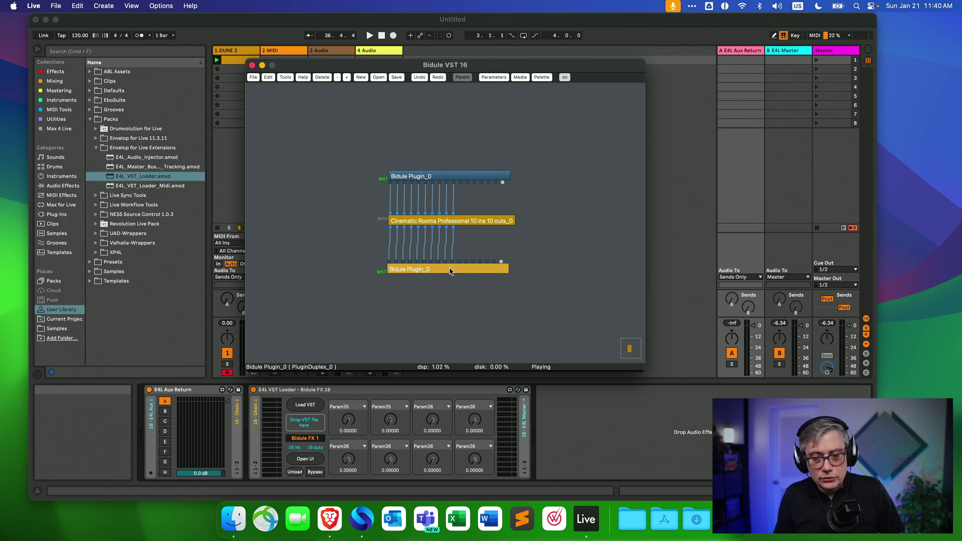
double_click(463, 219)
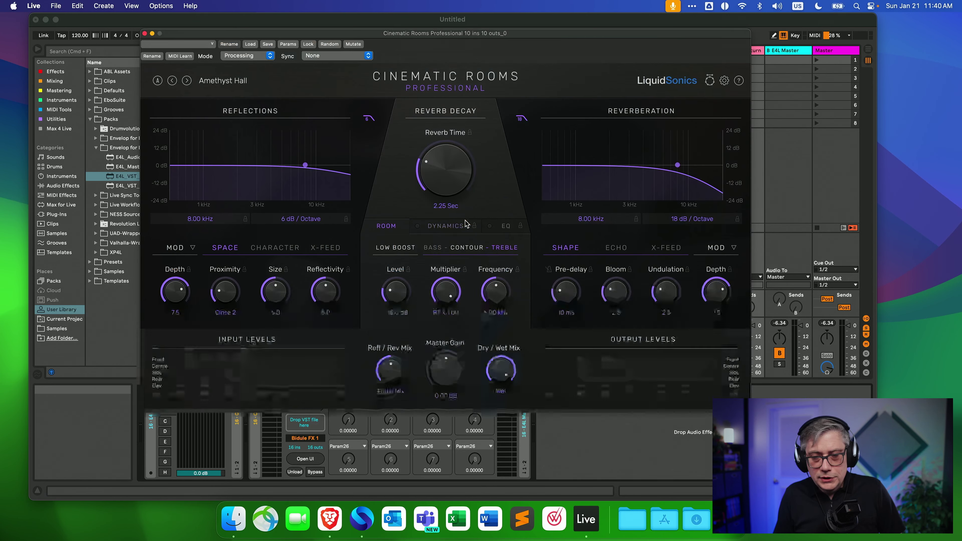
left_click(709, 80)
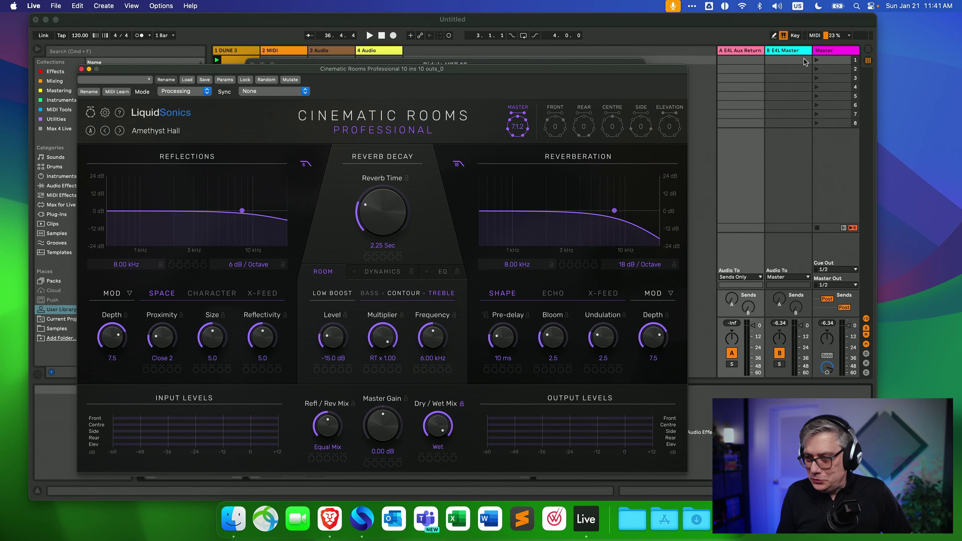
Play scene 1, set Cinematic Rooms' Dry/Wet Mix to about 0 / -2.6 dB and close the reverb interface.
left_click(817, 63)
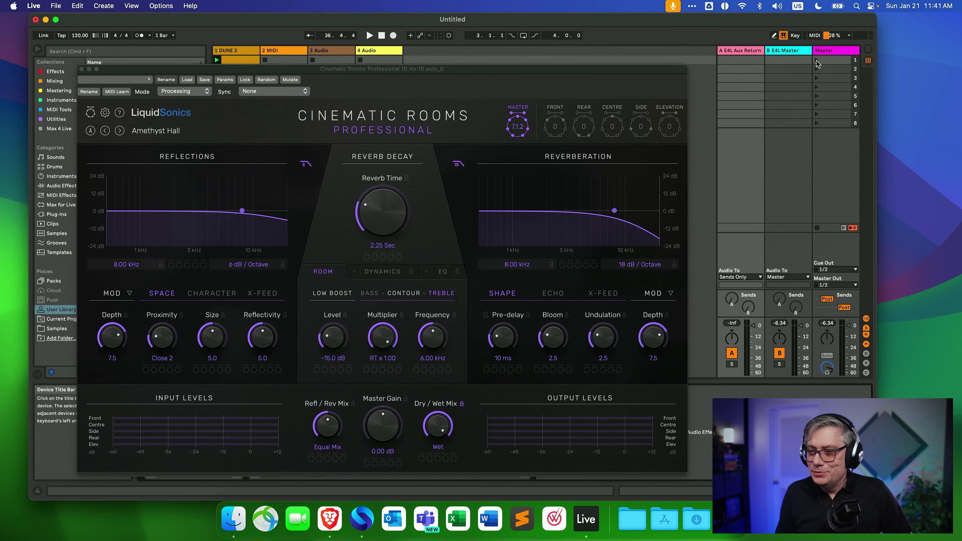
left_click(816, 60)
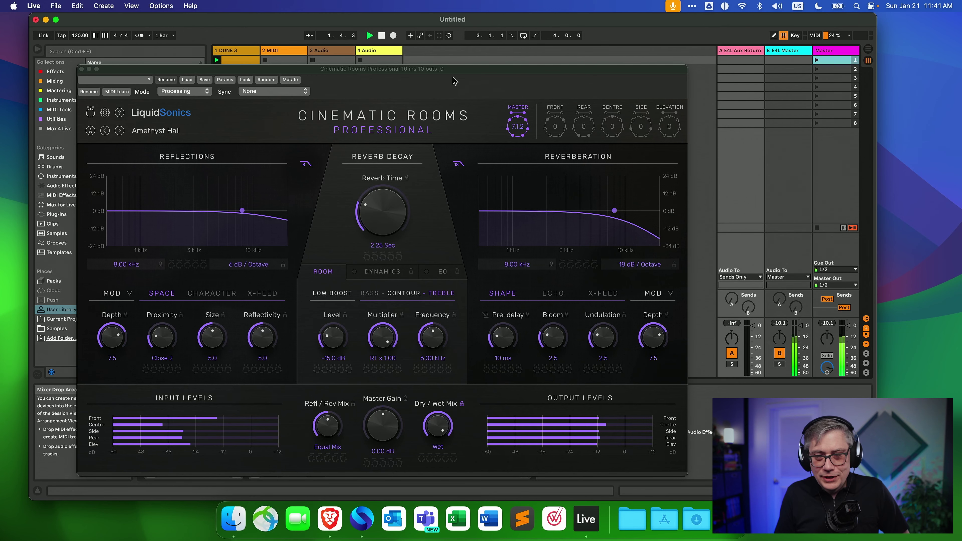
left_click_drag(457, 70, 444, 6)
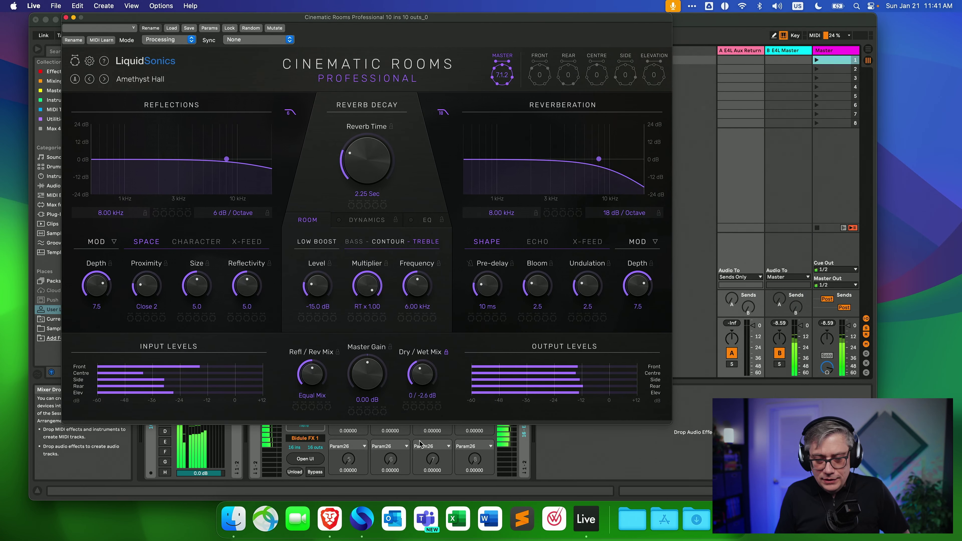
left_click(66, 18)
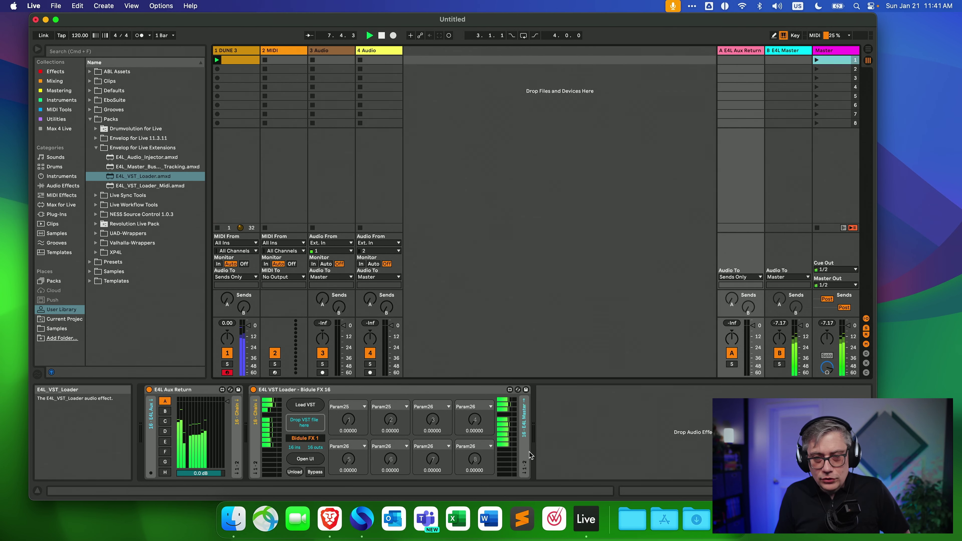
left_click(792, 54)
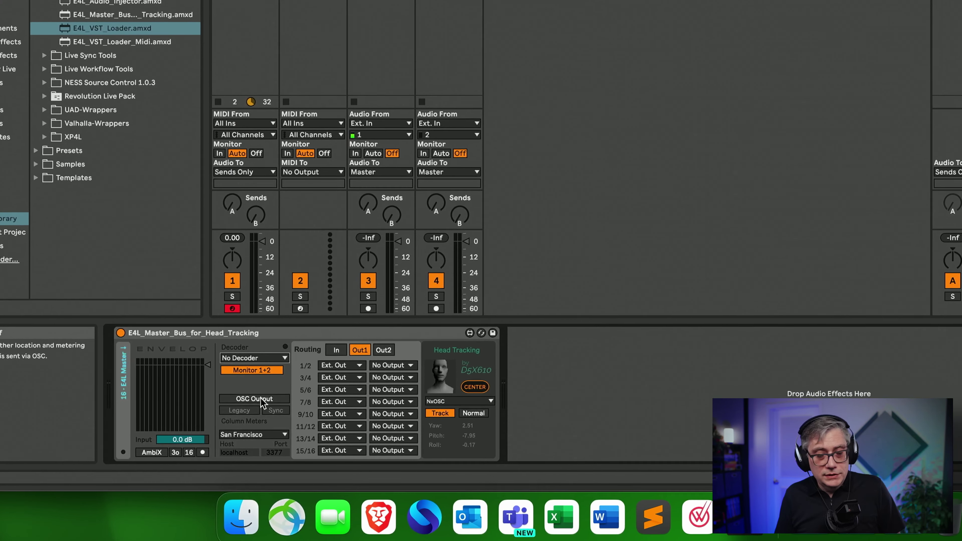
left_click(280, 363)
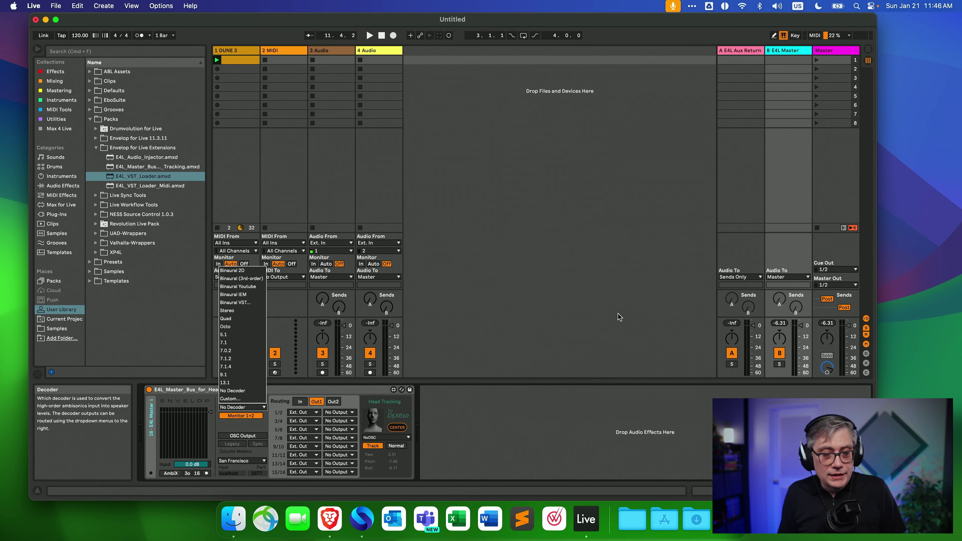
left_click(619, 318)
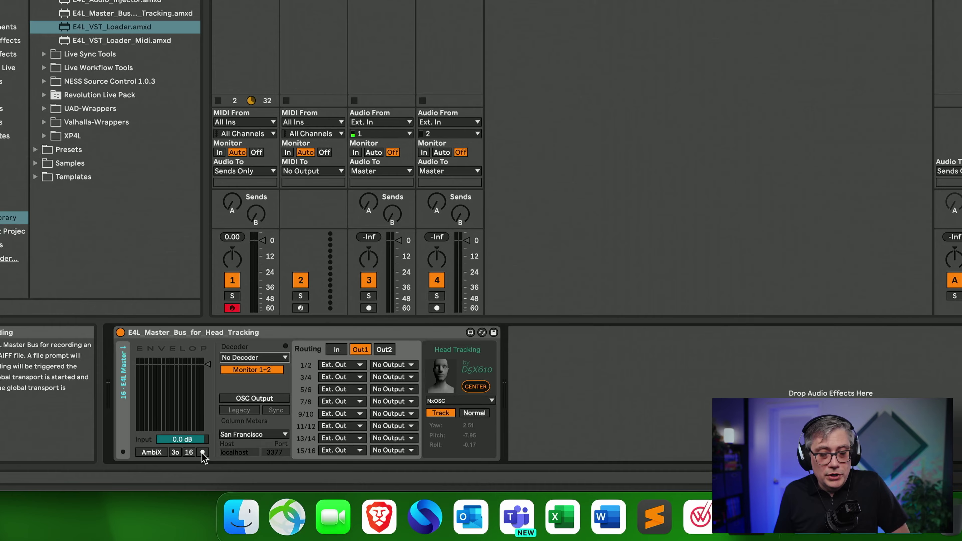
Arm the E4L Master Bus multichannel recording to snd.aiff in the Plug-Ins folder, and disarm it again.
left_click(206, 473)
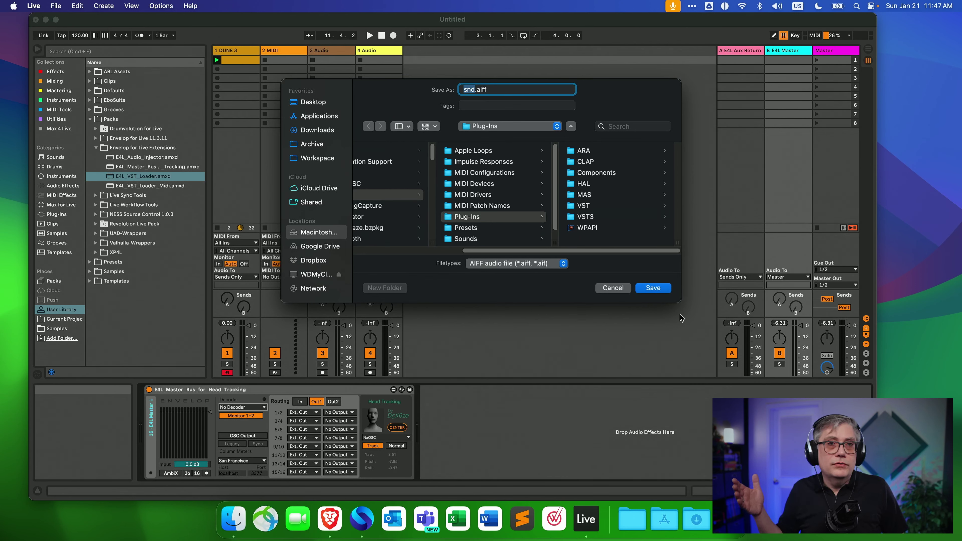
key("Return")
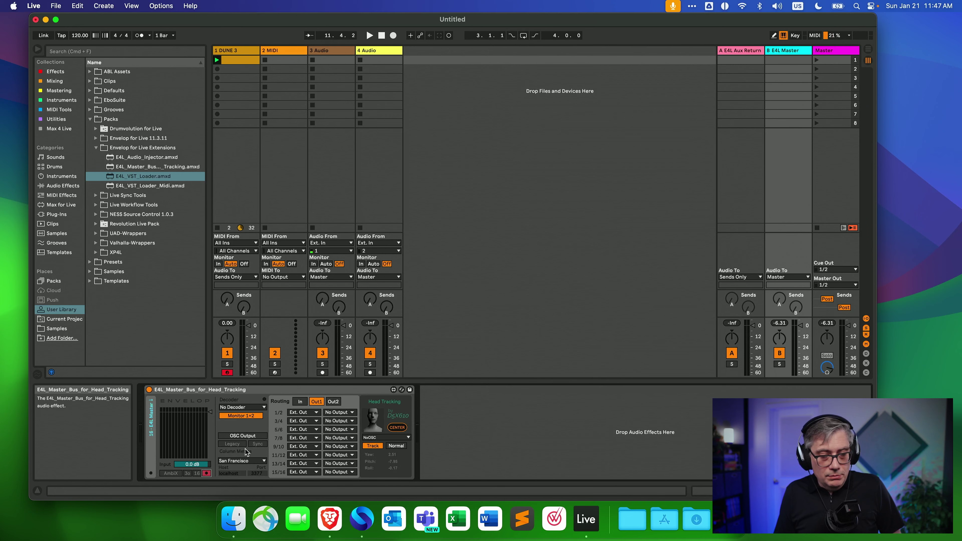
left_click(206, 474)
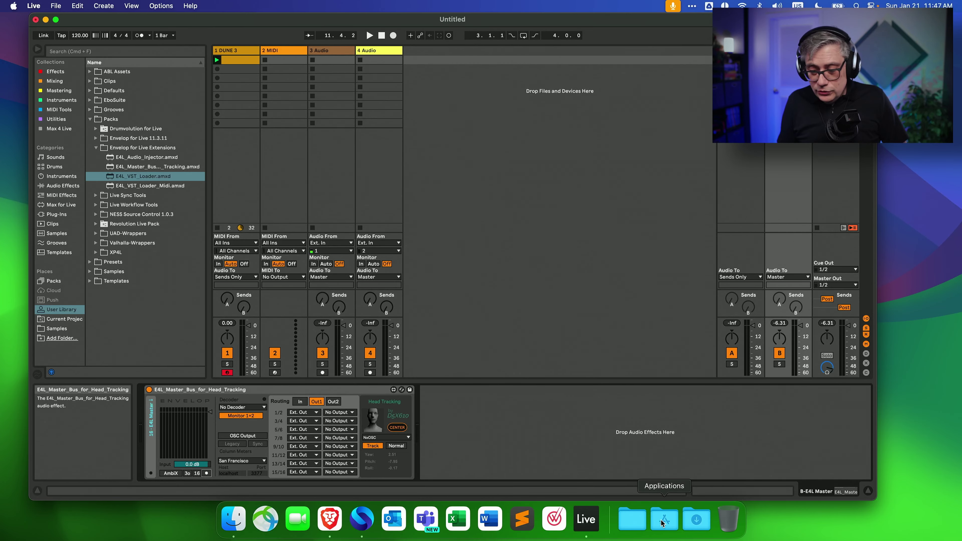
Launch Dolby Atmos Renderer from the Dolby folder in Applications.
left_click(663, 521)
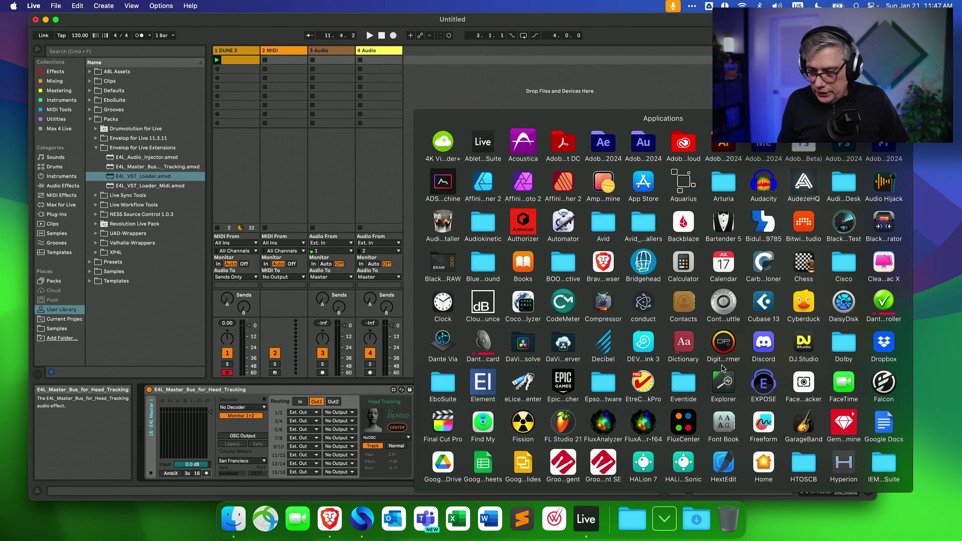
left_click(849, 350)
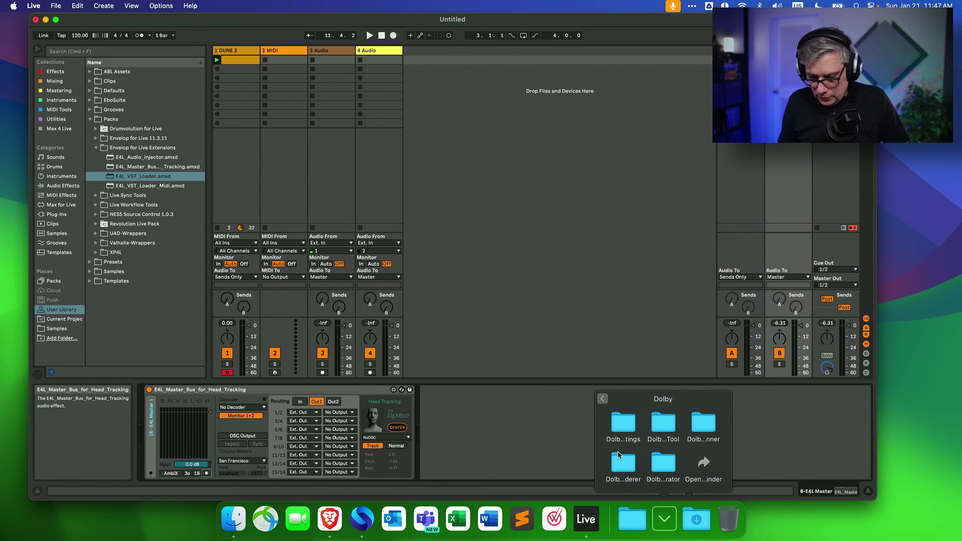
left_click(621, 459)
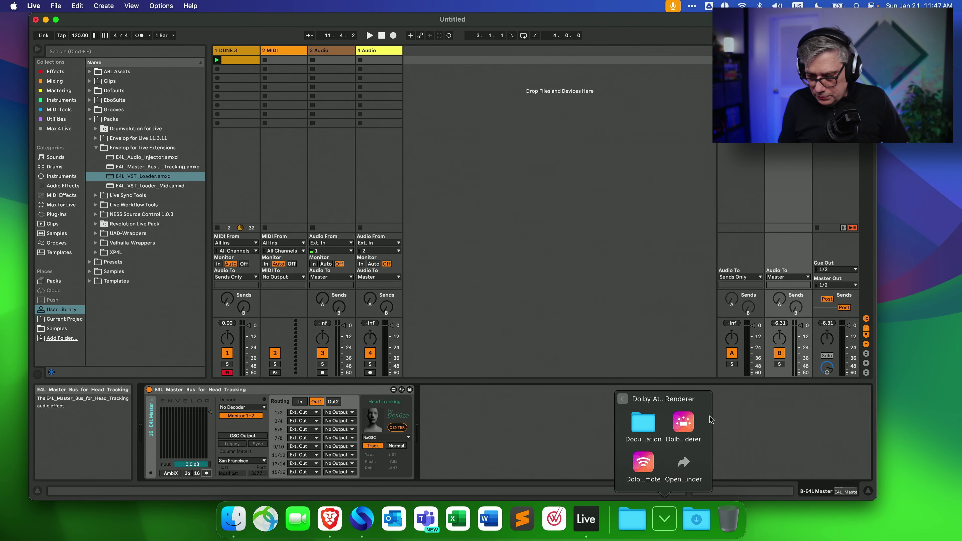
left_click(683, 421)
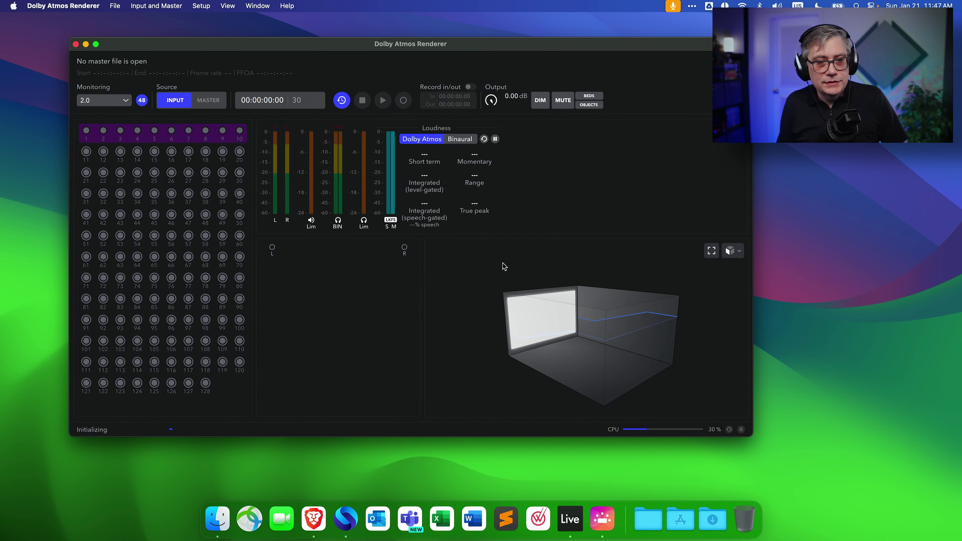
Open the Dolby Atmos Renderer preferences, review the audio driver and input and output devices, and accept them.
left_click(64, 5)
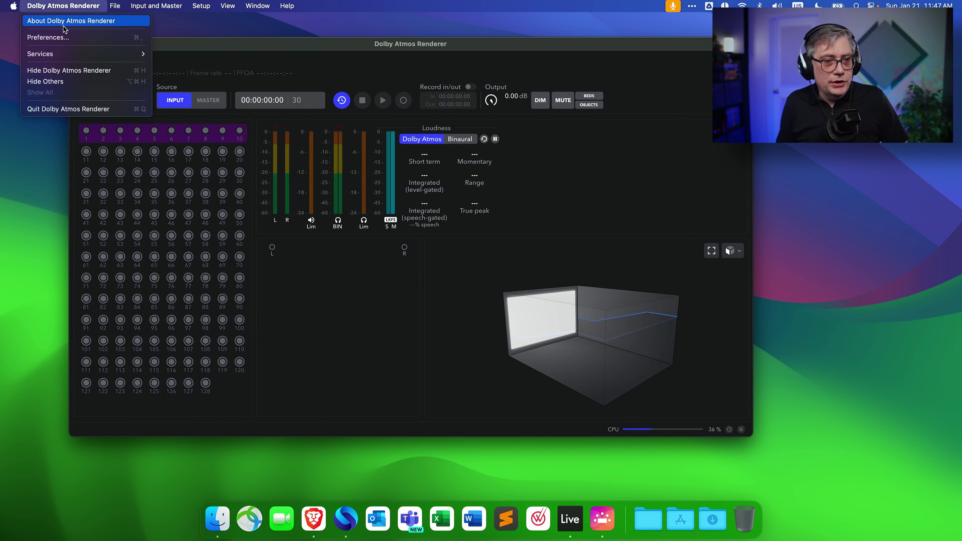
left_click(45, 36)
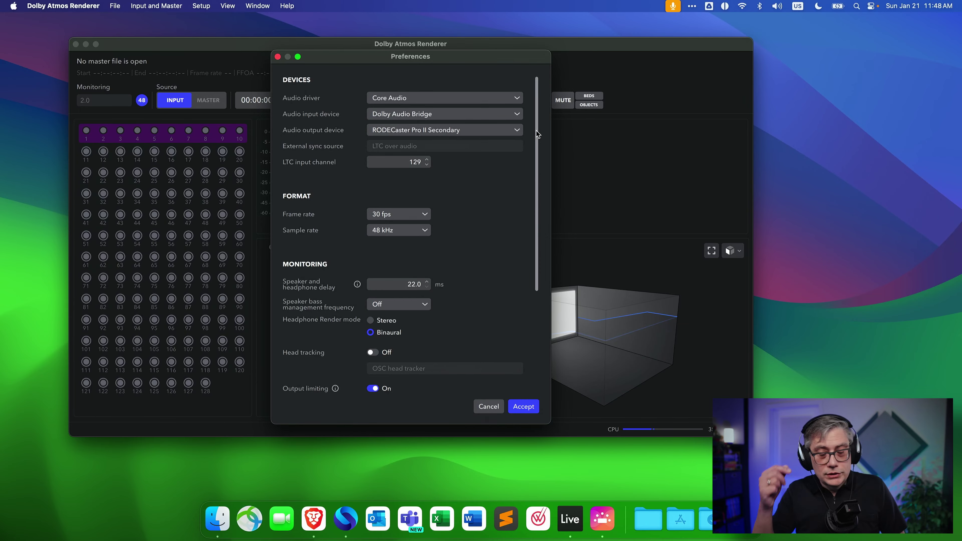
left_click(528, 406)
Switch to Ableton Live and set its audio output device to Dolby Audio Bridge (130 In, 130 Out).
left_click(566, 527)
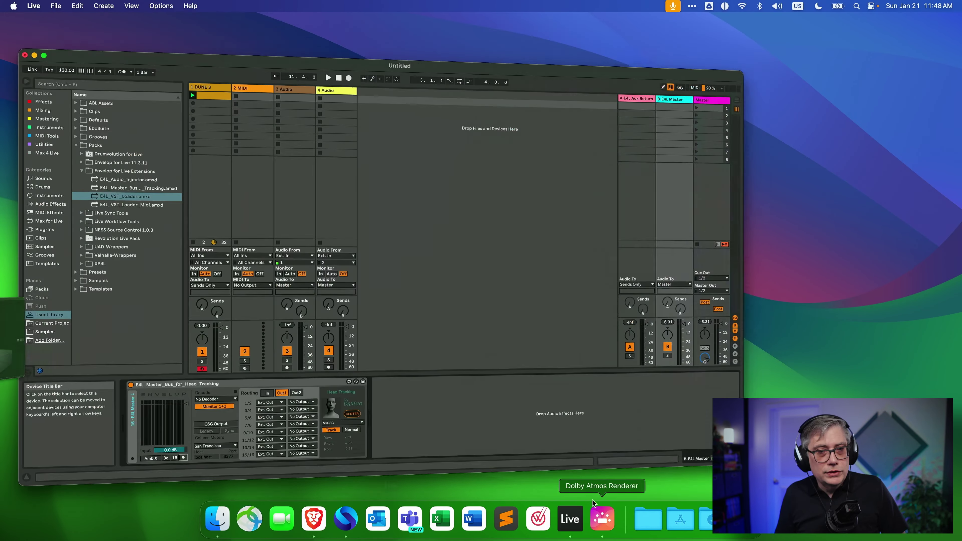
left_click(40, 7)
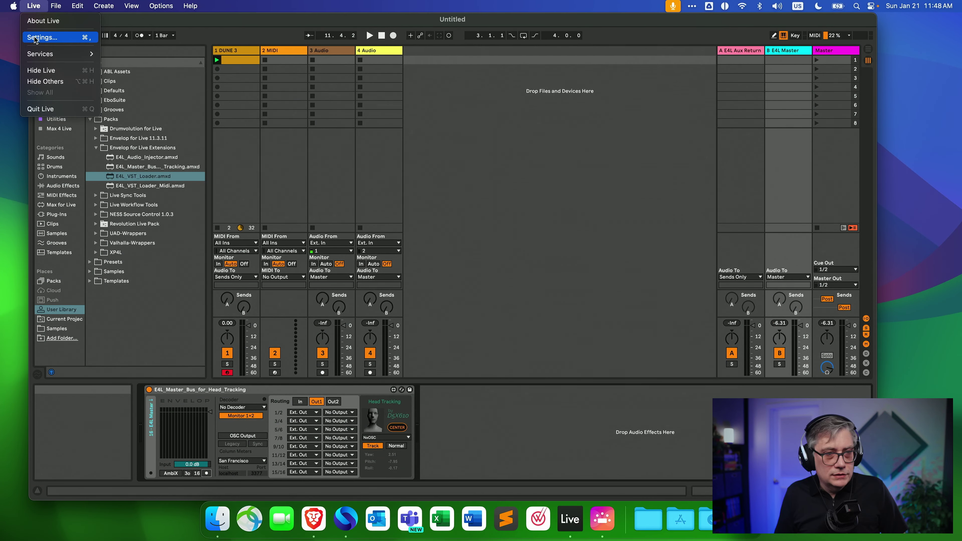
left_click(41, 37)
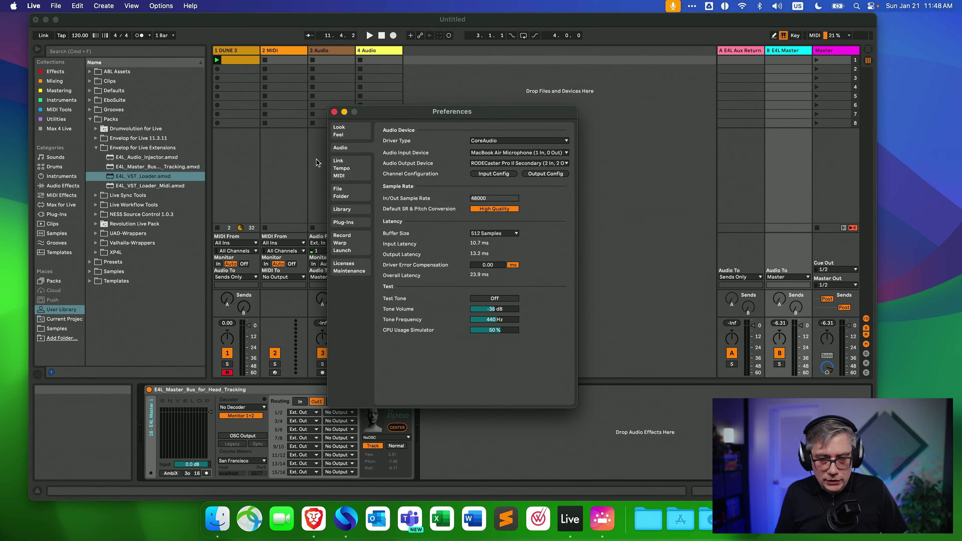
left_click(559, 168)
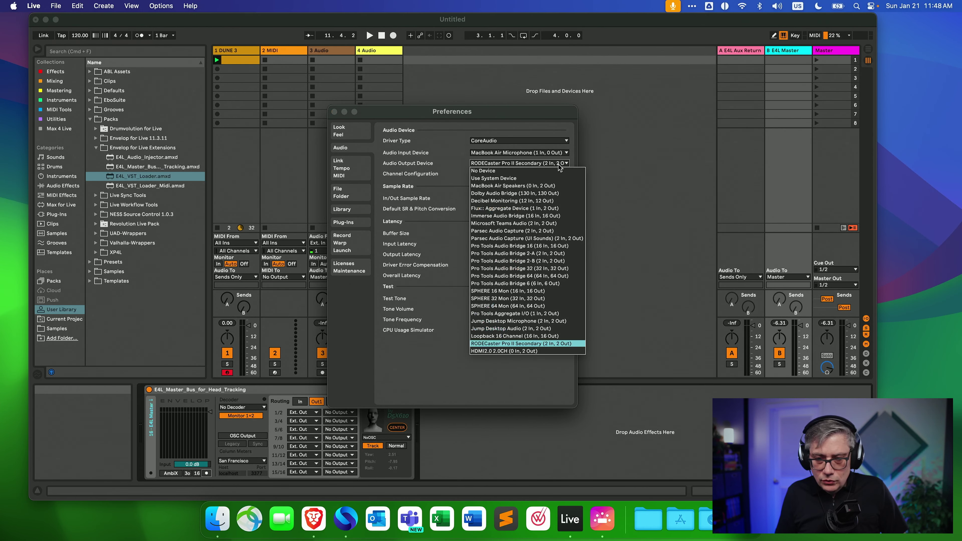
left_click(536, 194)
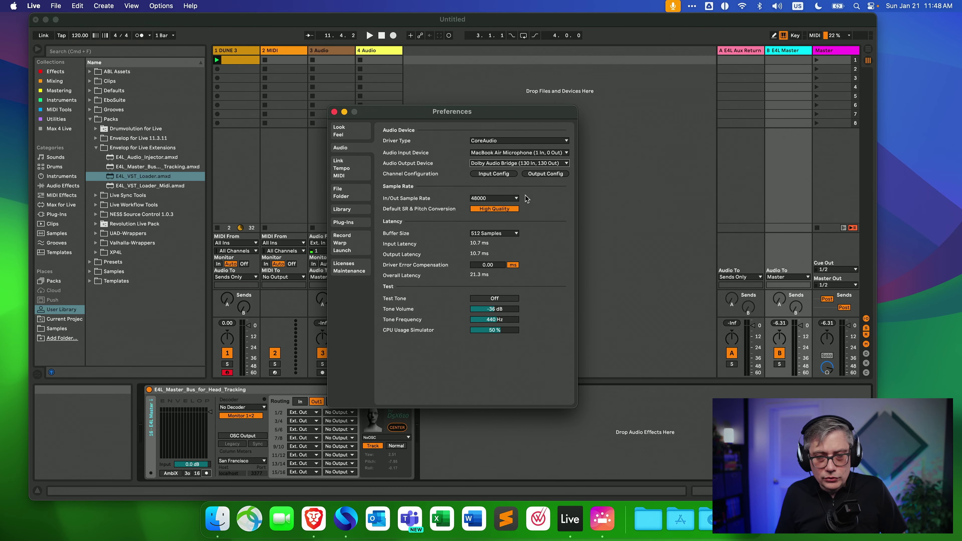
left_click(334, 112)
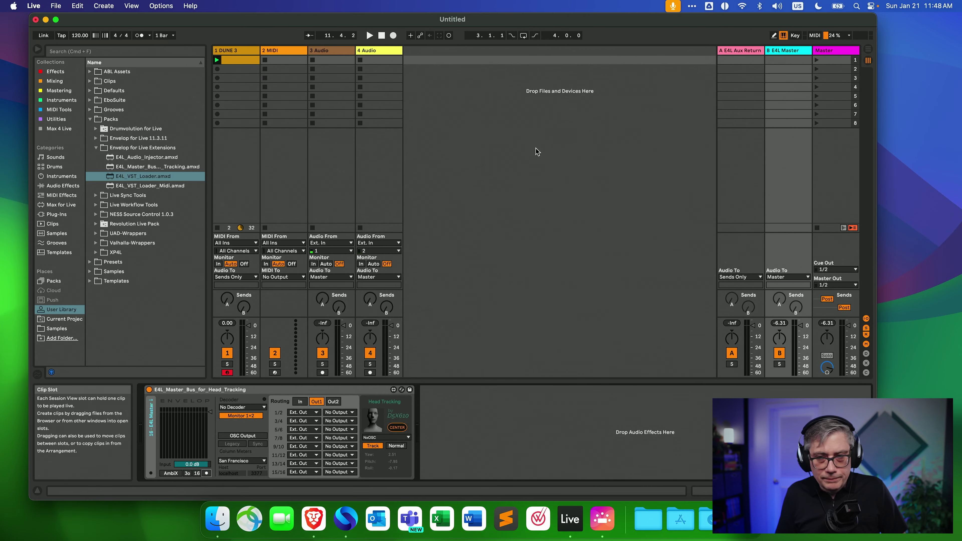
Play scene 1 and examine the signal through the DUNE 3, E4L Aux Return and E4L Master chains and at the Dolby Atmos Renderer inputs.
left_click(816, 61)
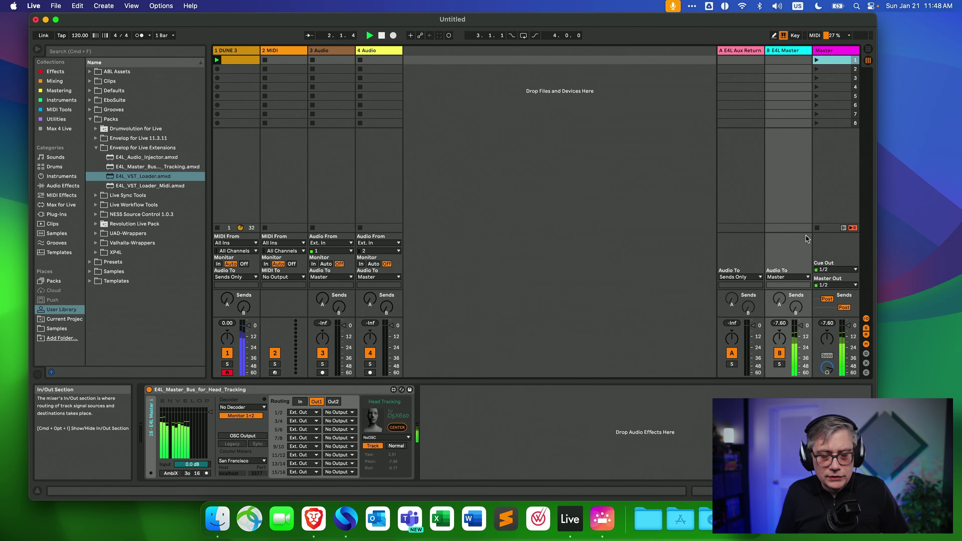
left_click(243, 61)
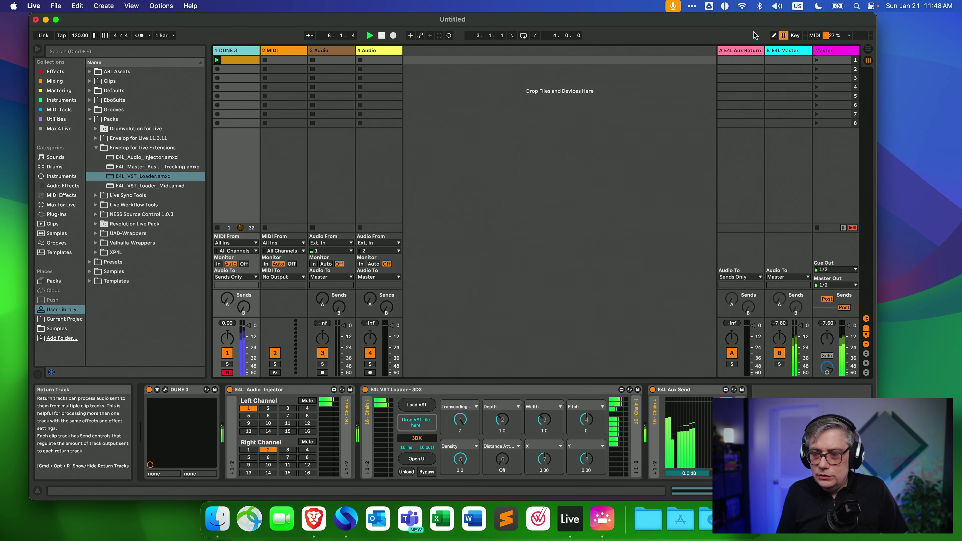
left_click(752, 52)
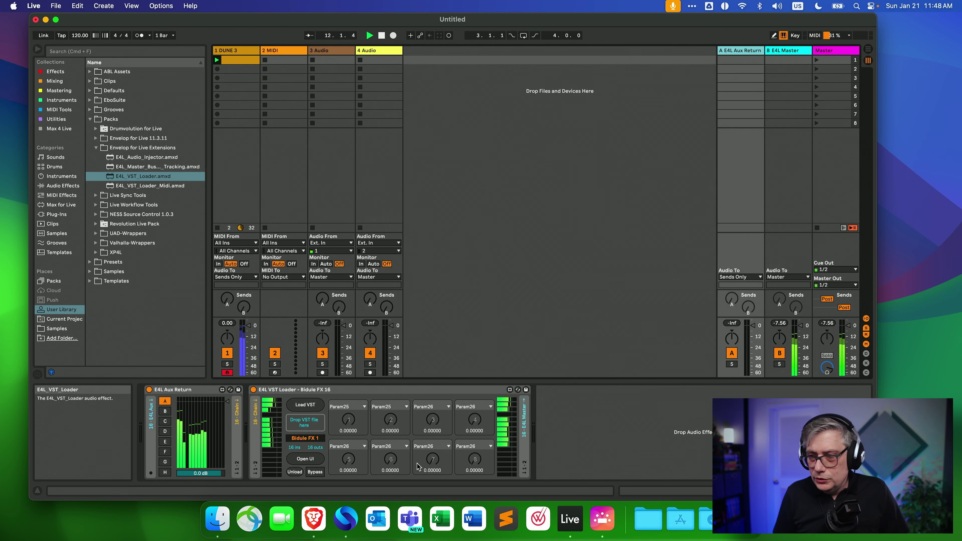
left_click(789, 52)
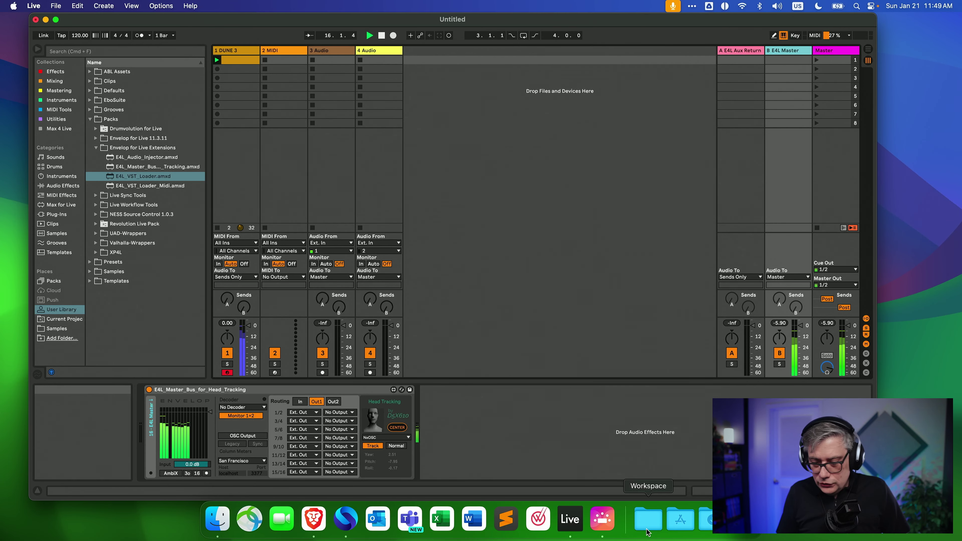
left_click(598, 526)
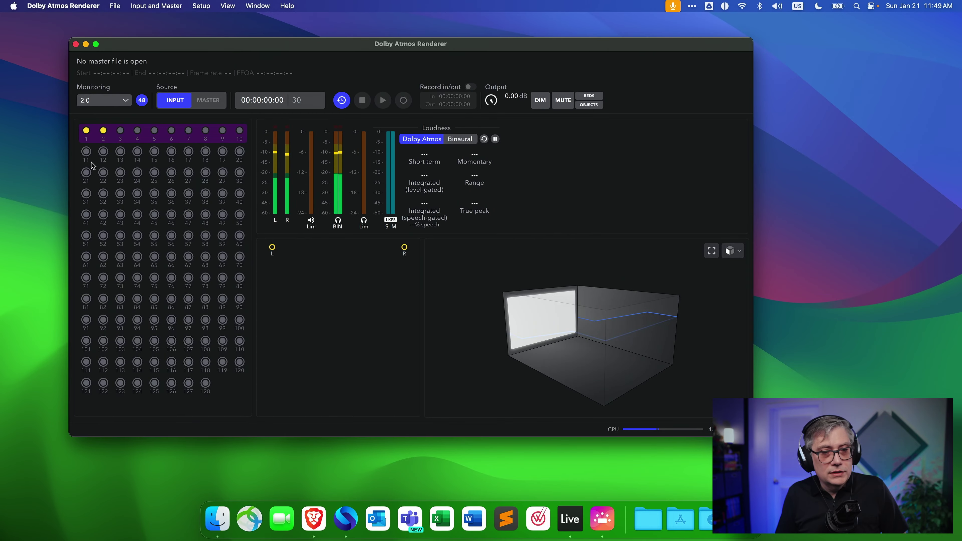
In Ableton Live, turn off Monitor 1+2 on the E4L Master Bus and route channel pairs 1/2 through 9/10 to the matching external outputs.
left_click(570, 519)
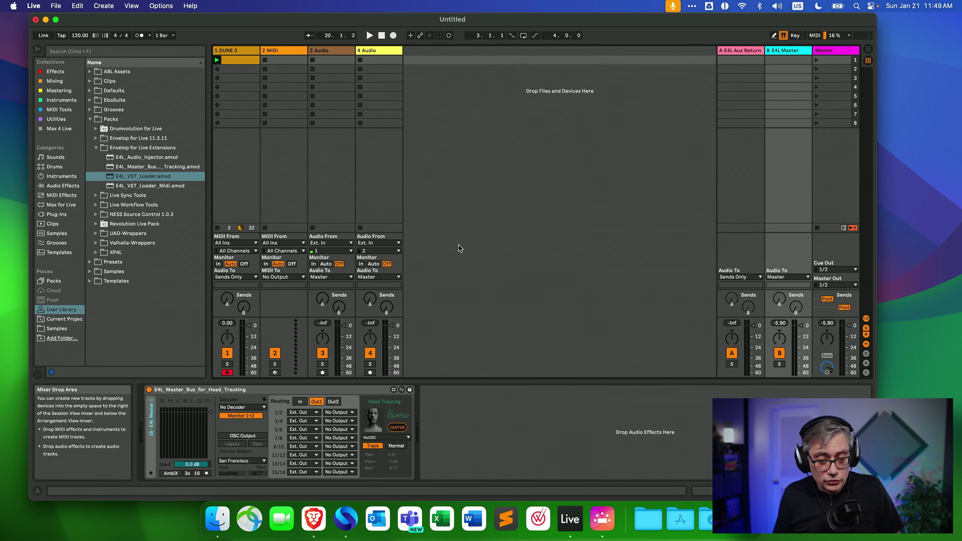
left_click(240, 417)
left_click(338, 412)
left_click(340, 127)
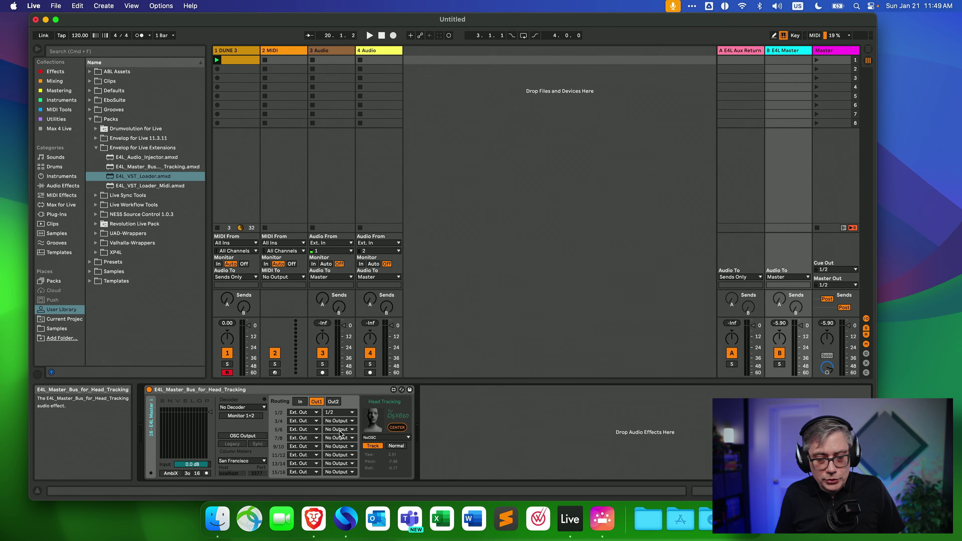
left_click(346, 421)
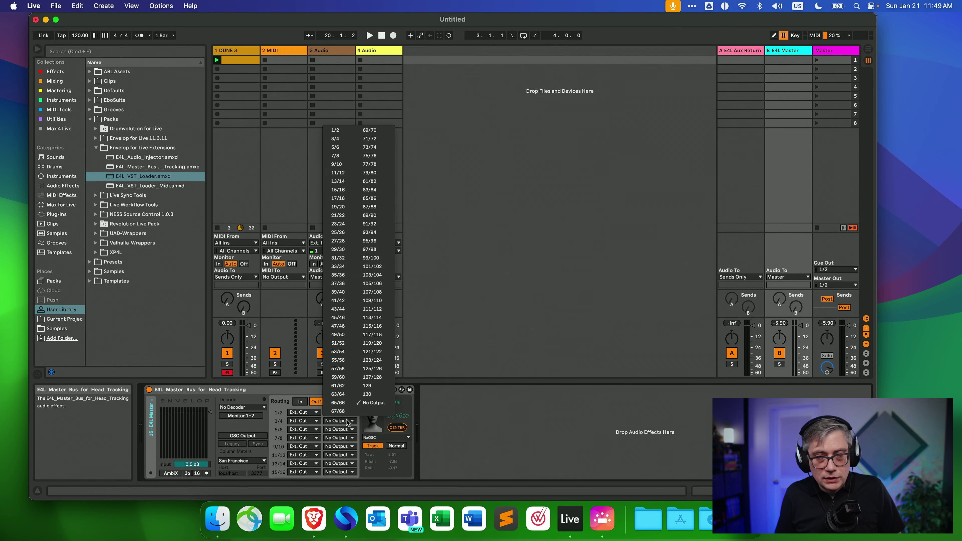
left_click(341, 137)
left_click(353, 430)
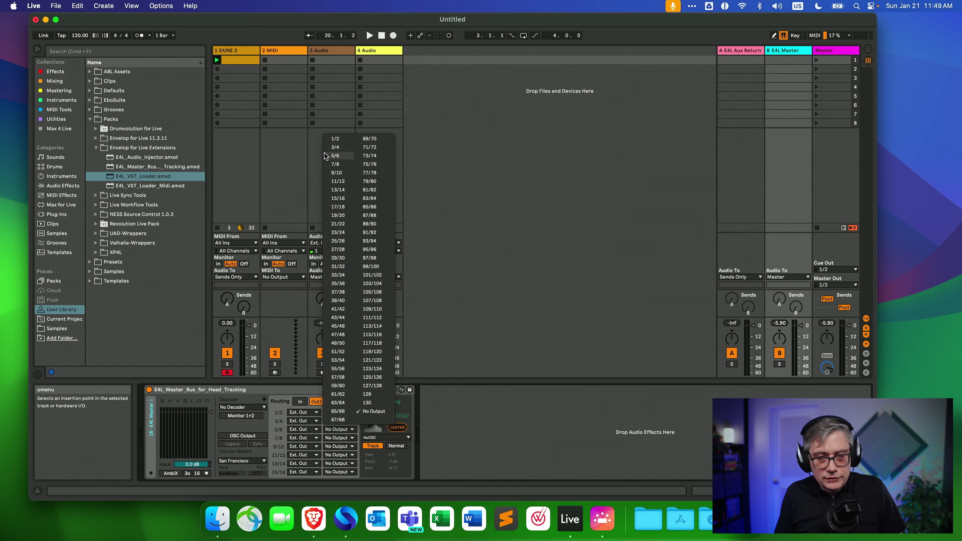
left_click(338, 165)
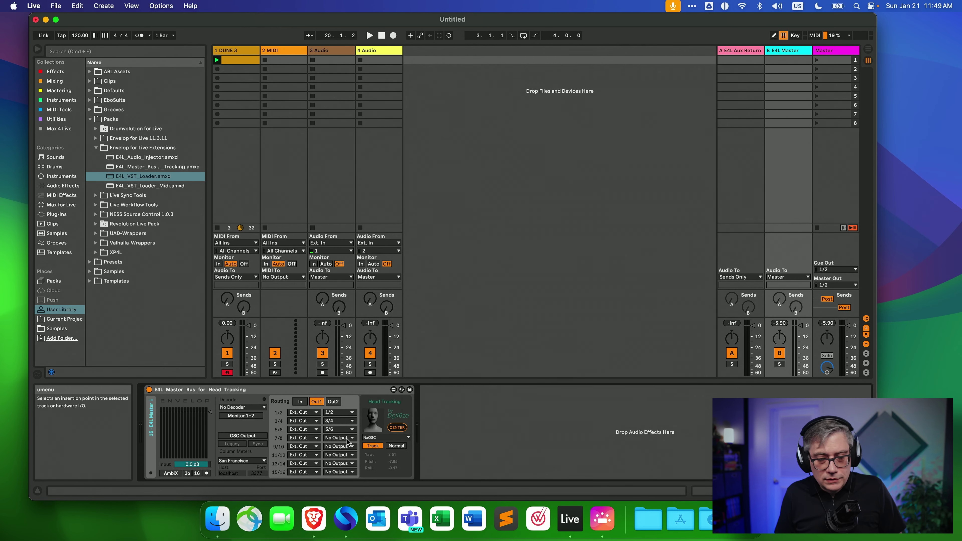
left_click(349, 438)
left_click(345, 175)
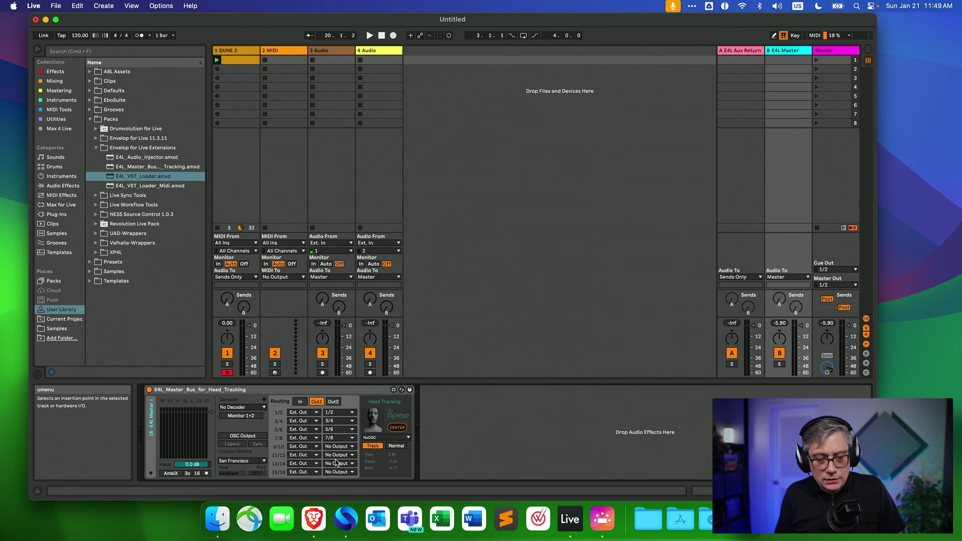
left_click(344, 448)
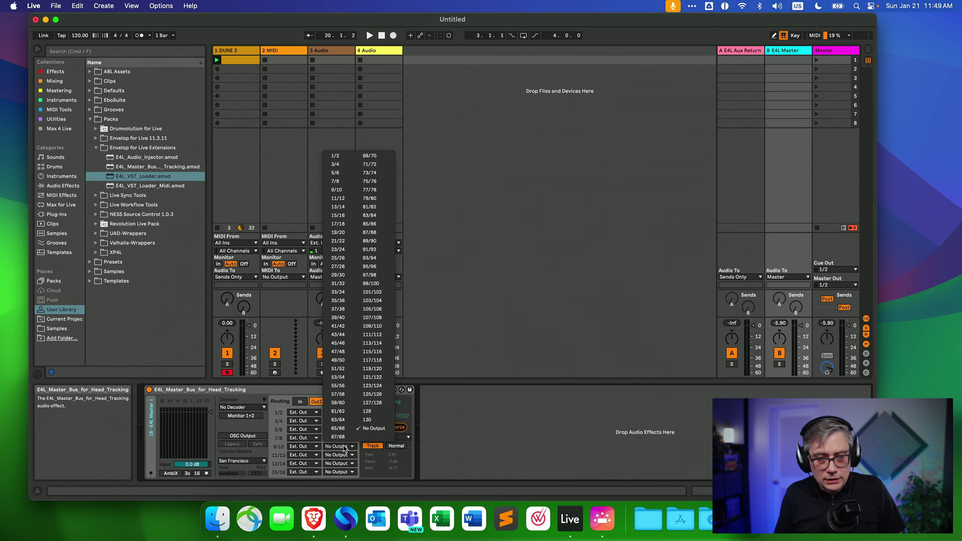
left_click(336, 190)
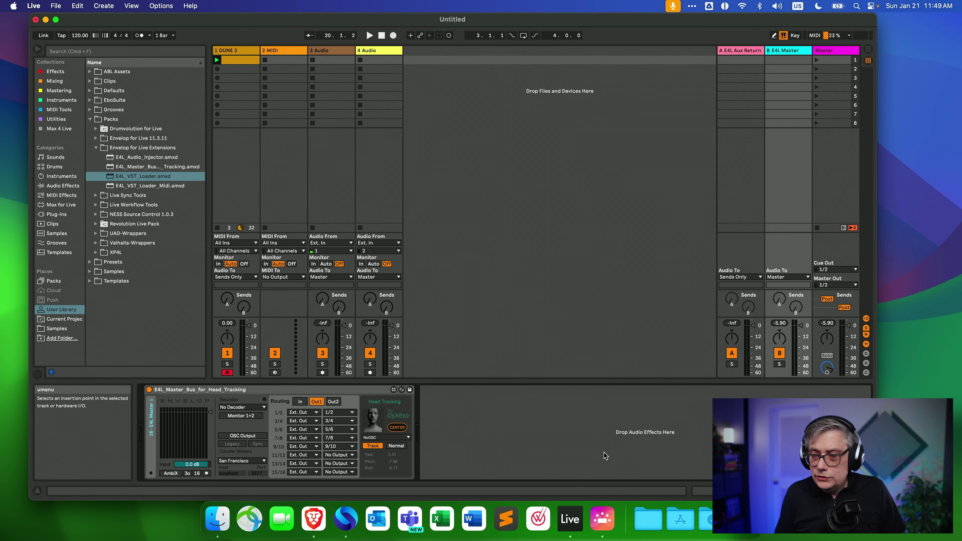
Play scene 1 again and check the incoming bed channels in Dolby Atmos Renderer.
left_click(817, 61)
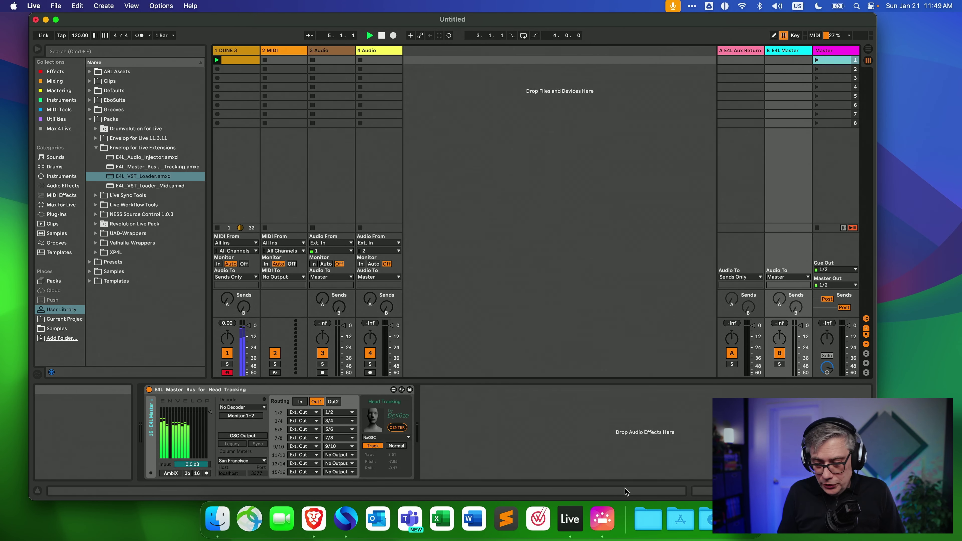
left_click(603, 521)
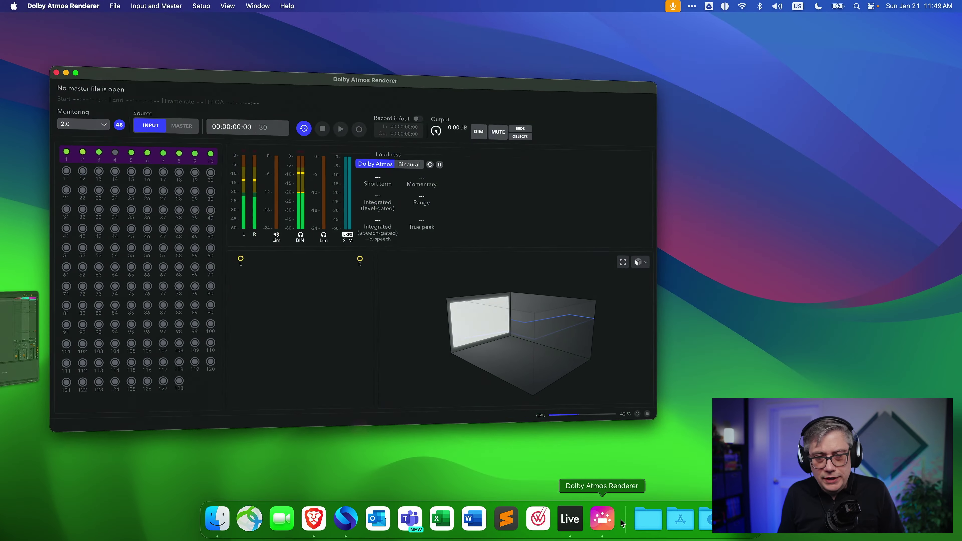
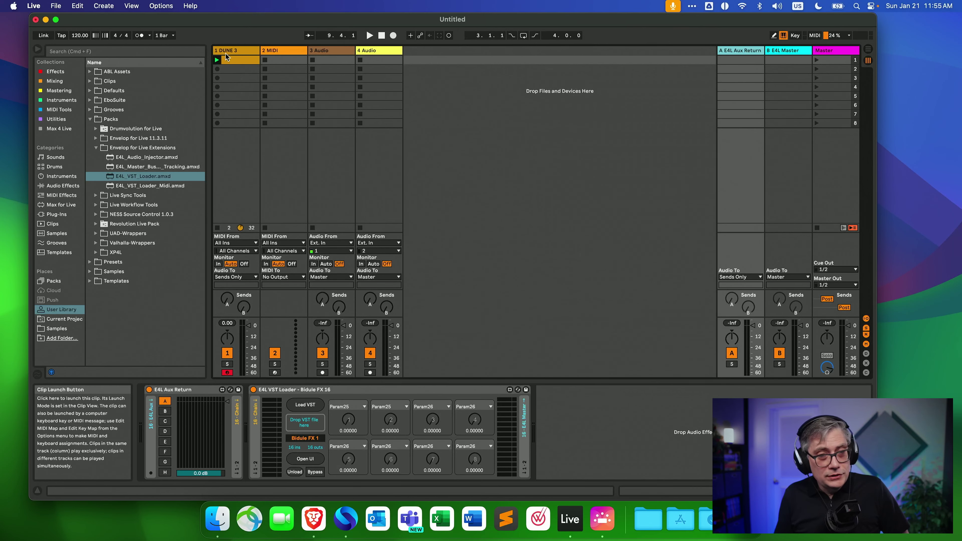
Delete the 3DX VST Loader, the E4L_Audio_Injector and the DUNE 3 instrument from the first track, leaving only E4L Aux Send.
left_click(225, 51)
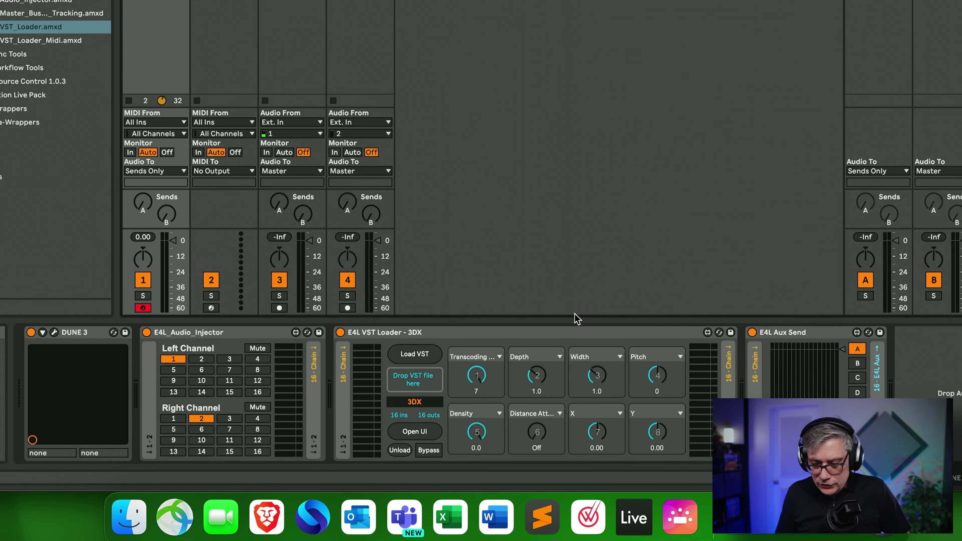
left_click(534, 335)
right_click(534, 335)
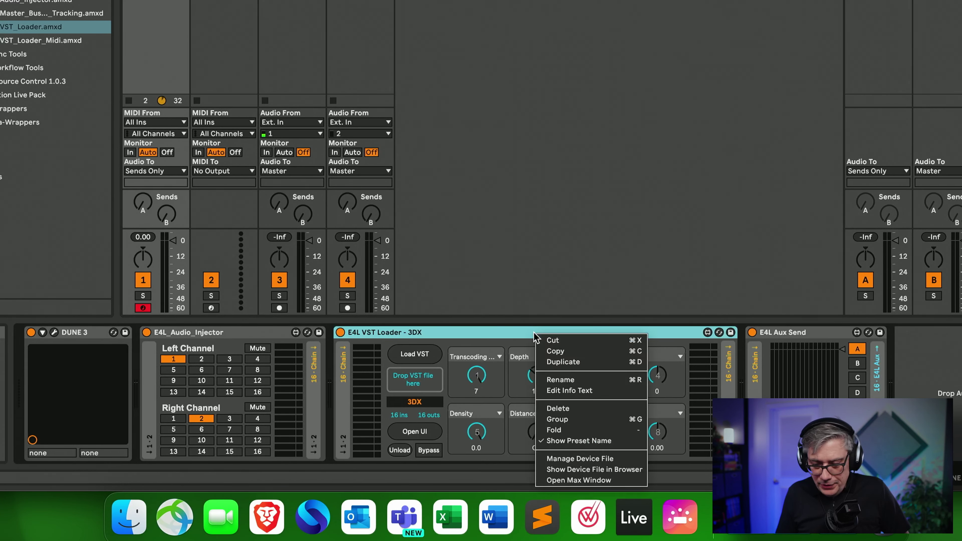
left_click(556, 409)
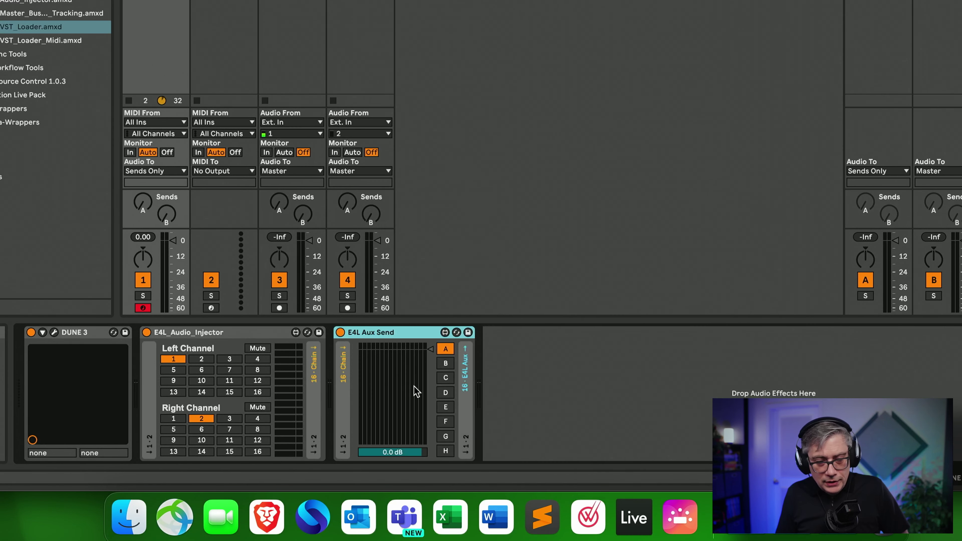
left_click(230, 335)
right_click(230, 335)
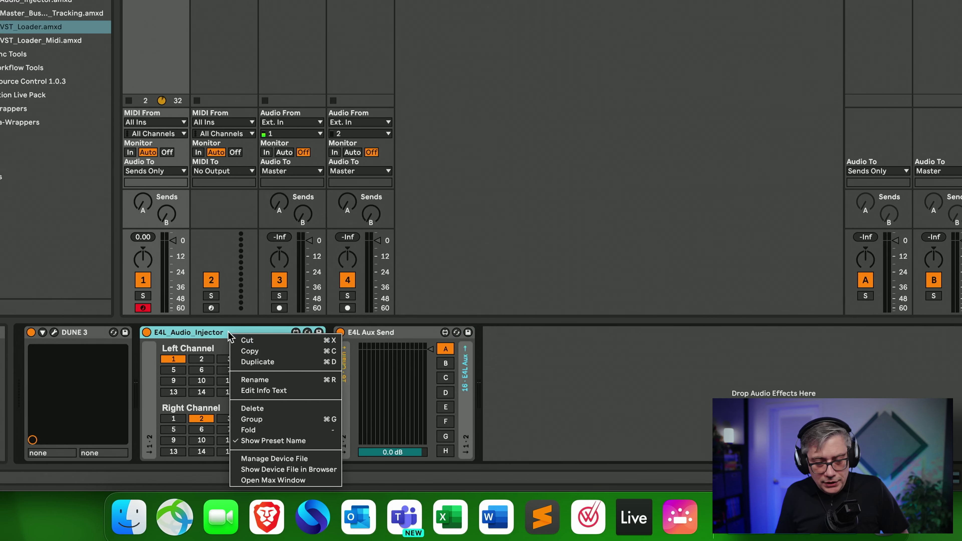
left_click(252, 409)
left_click(75, 334)
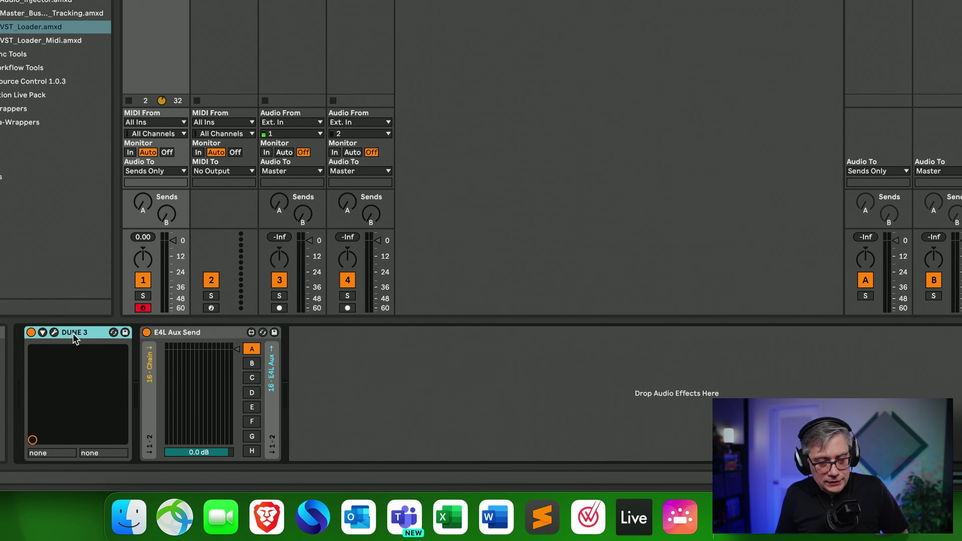
right_click(75, 335)
left_click(96, 388)
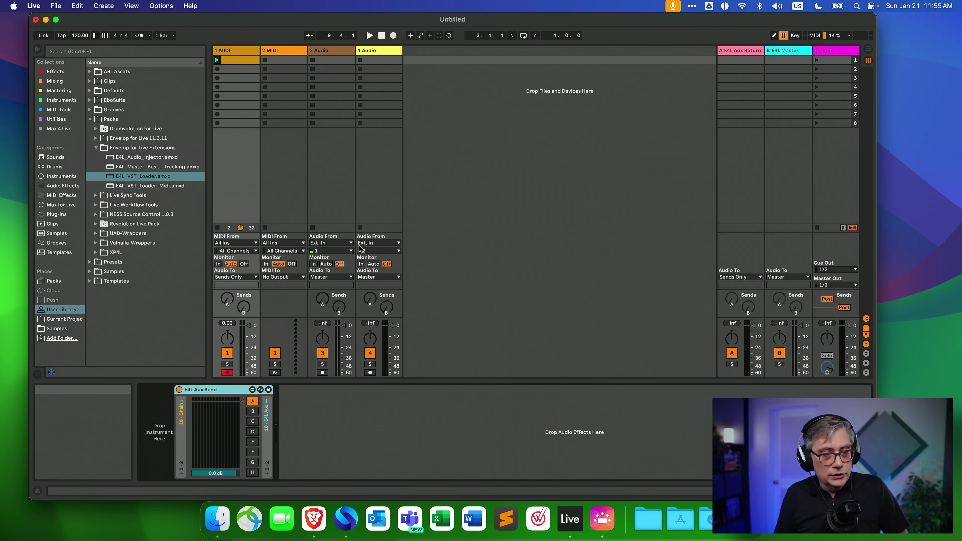
Add E4L_VST_Loader_Midi to the first track as the instrument ahead of E4L Aux Send.
left_click(140, 186)
left_click_drag(139, 190, 159, 435)
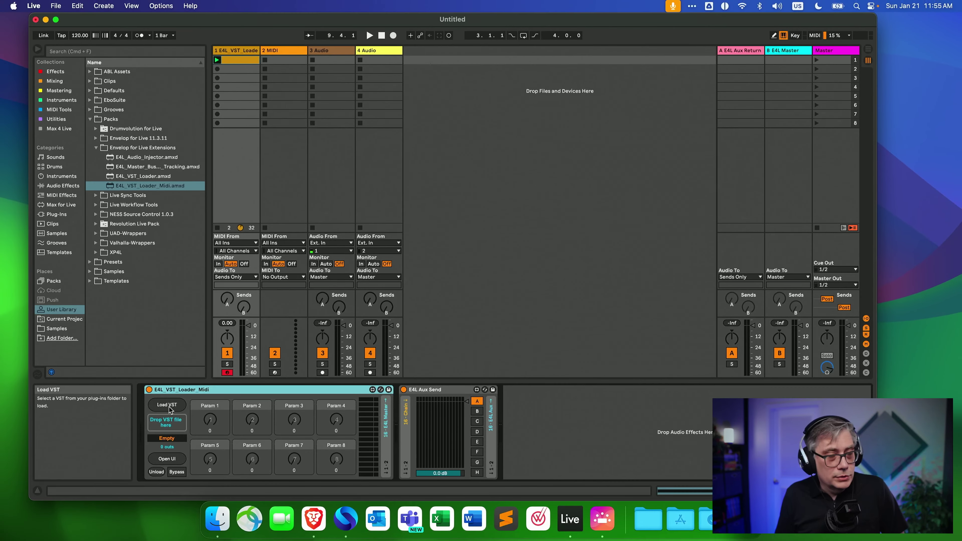
Load SkyDust.vst3 from the VST3 plug-ins folder into E4L_VST_Loader_Midi on the first track.
left_click(167, 402)
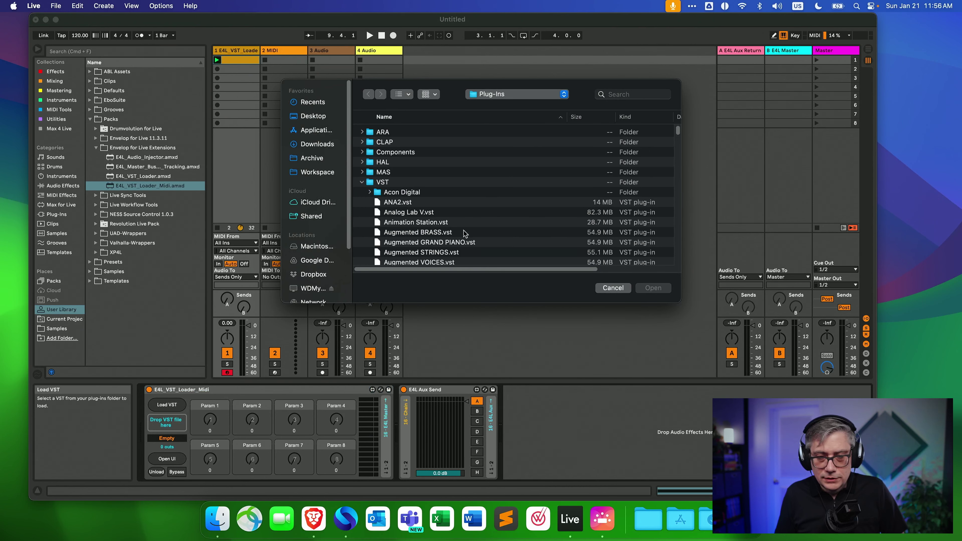
scroll(454, 223, "down", 20)
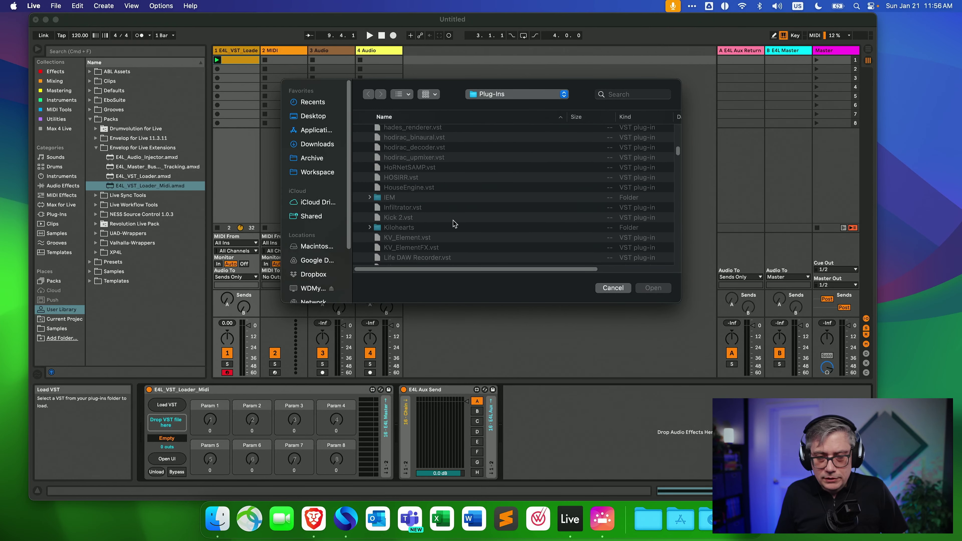
scroll(455, 223, "up", 20)
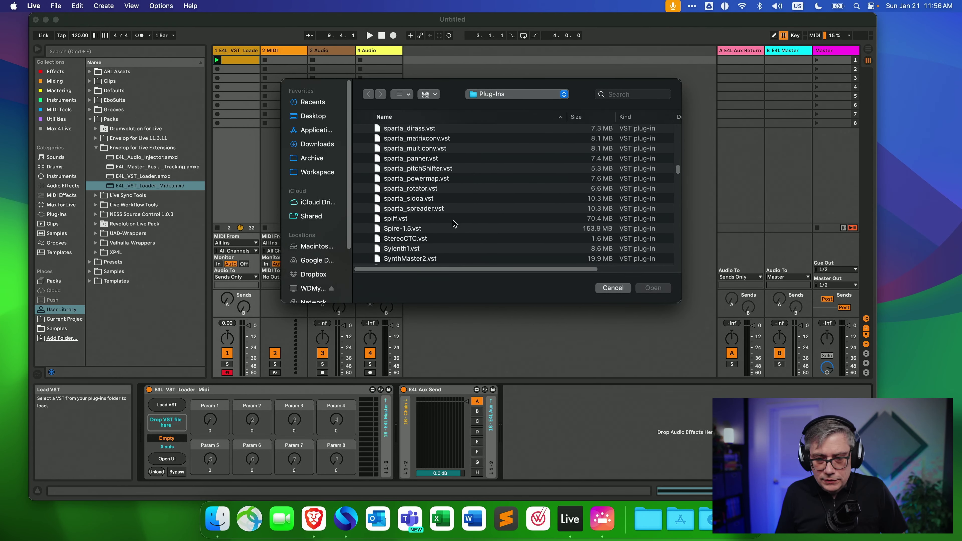
scroll(454, 224, "up", 15)
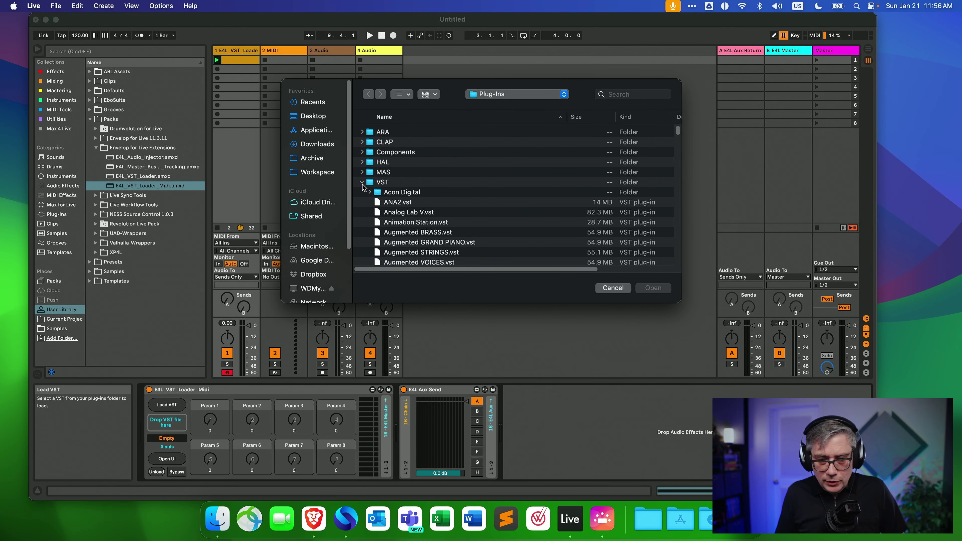
left_click(361, 182)
left_click(361, 192)
scroll(433, 213, "down", 10)
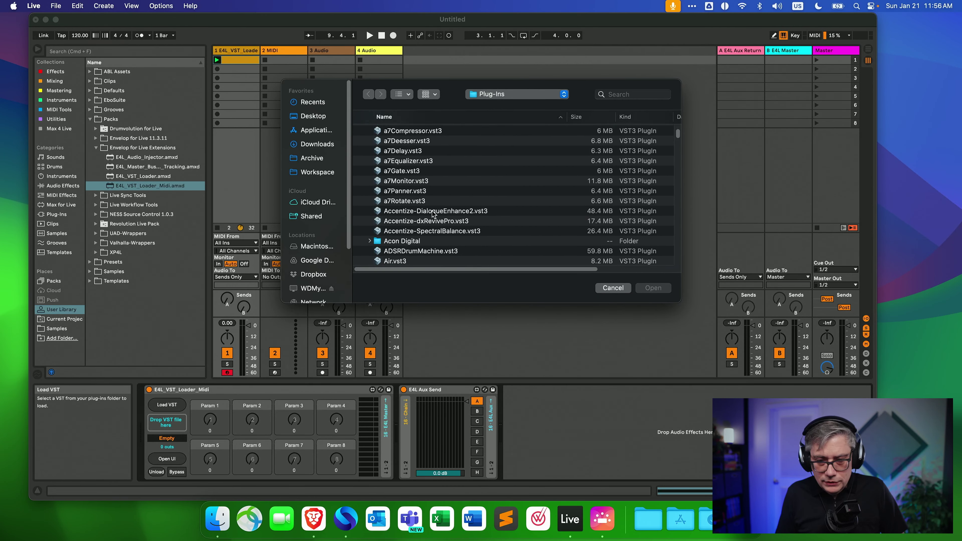
scroll(433, 213, "down", 15)
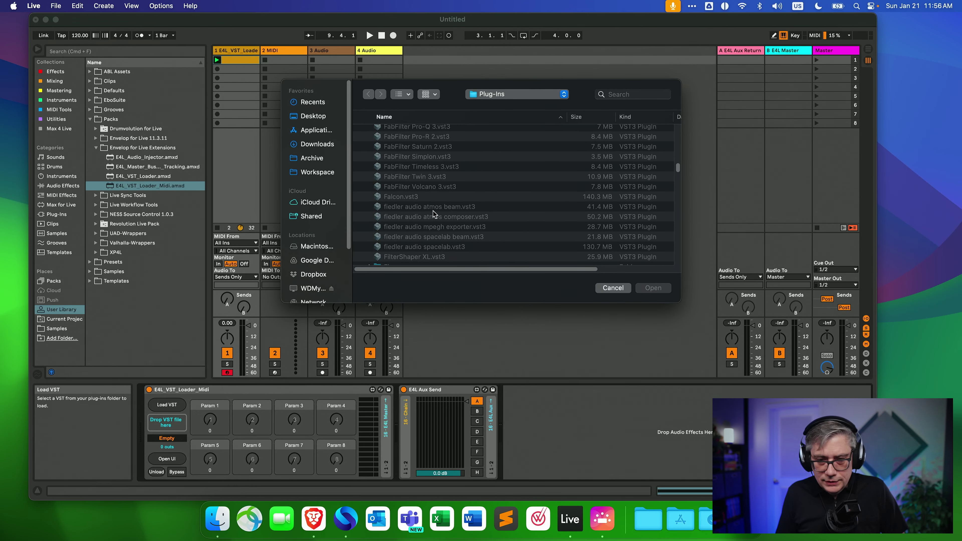
scroll(434, 214, "down", 15)
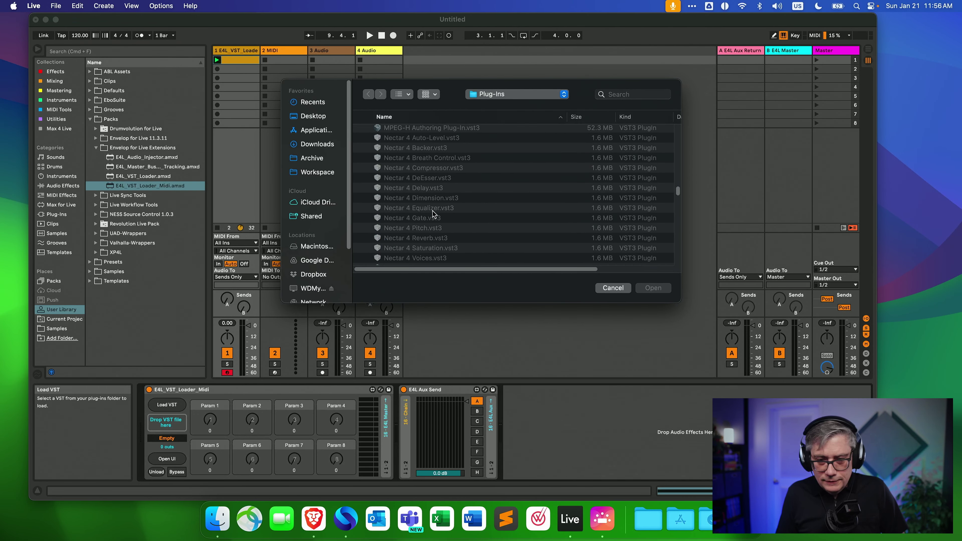
scroll(434, 213, "down", 15)
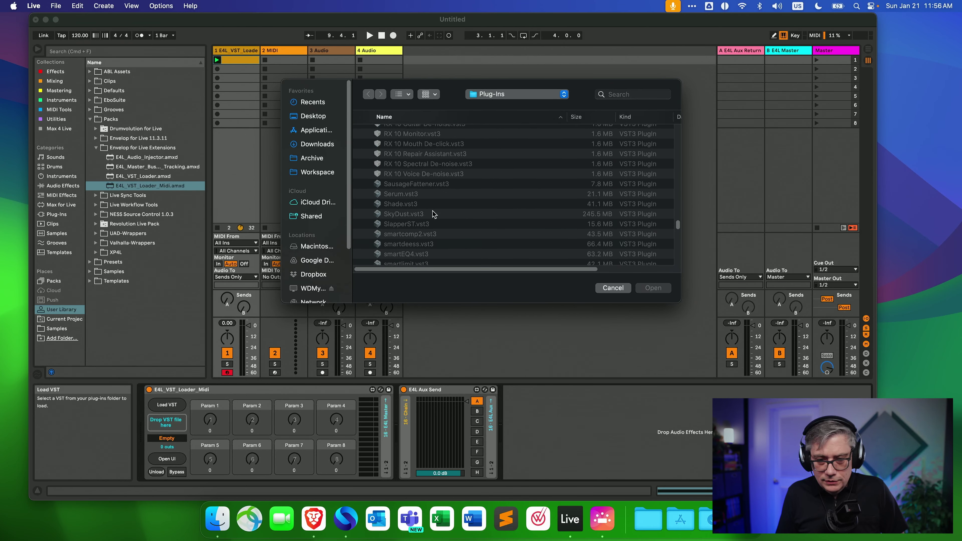
scroll(433, 214, "down", 4)
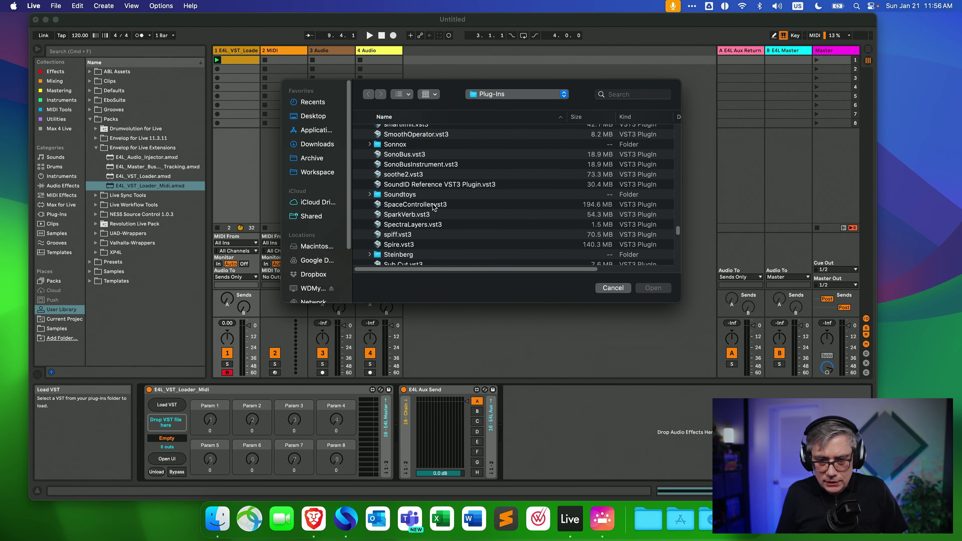
scroll(452, 222, "up", 5)
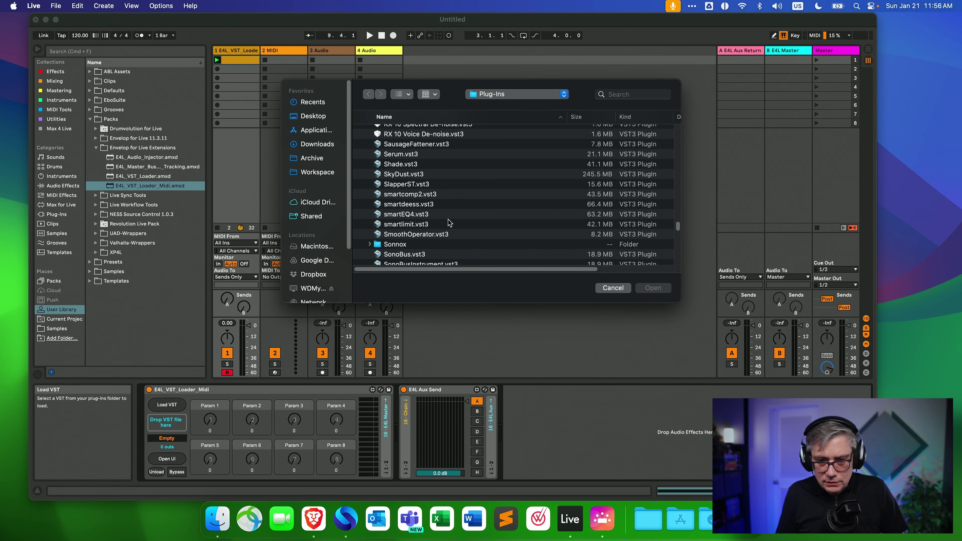
left_click(403, 174)
left_click(653, 287)
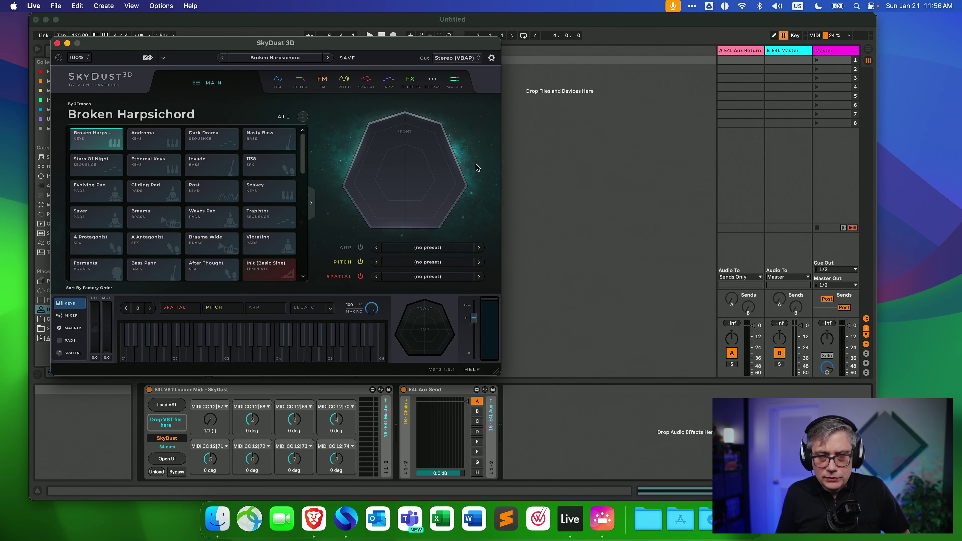
Select the Stars Of Night preset in SkyDust 3D and set its output format to 7.1.2.
left_click_drag(311, 51, 487, 65)
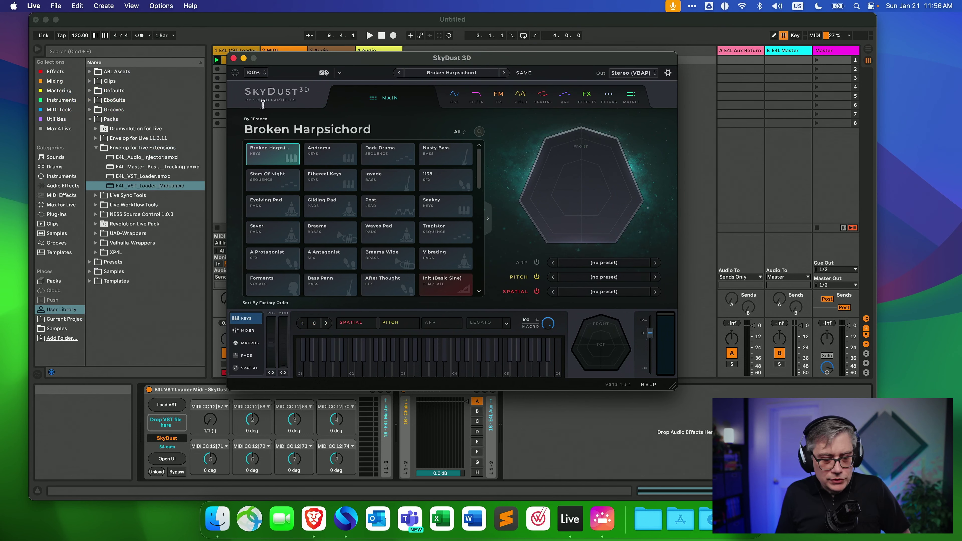
left_click(280, 179)
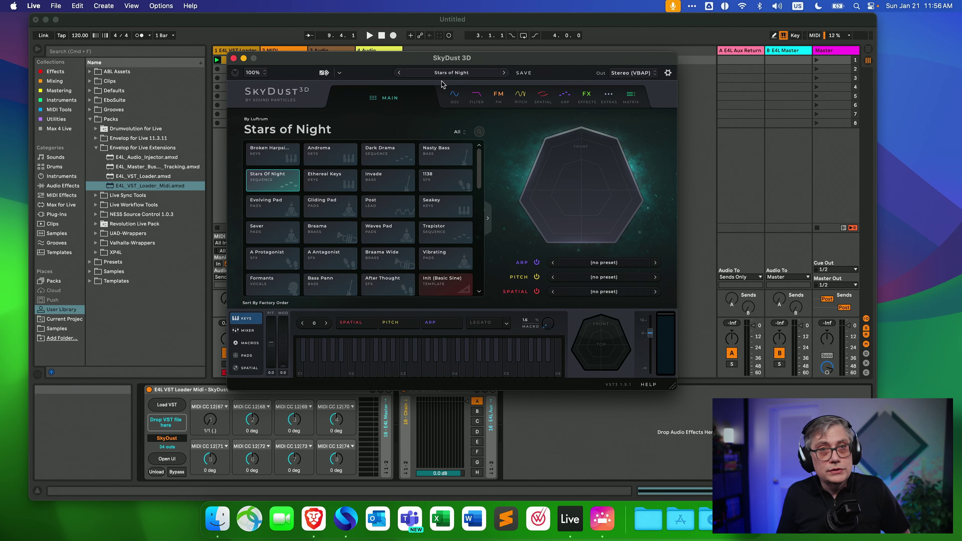
left_click(655, 74)
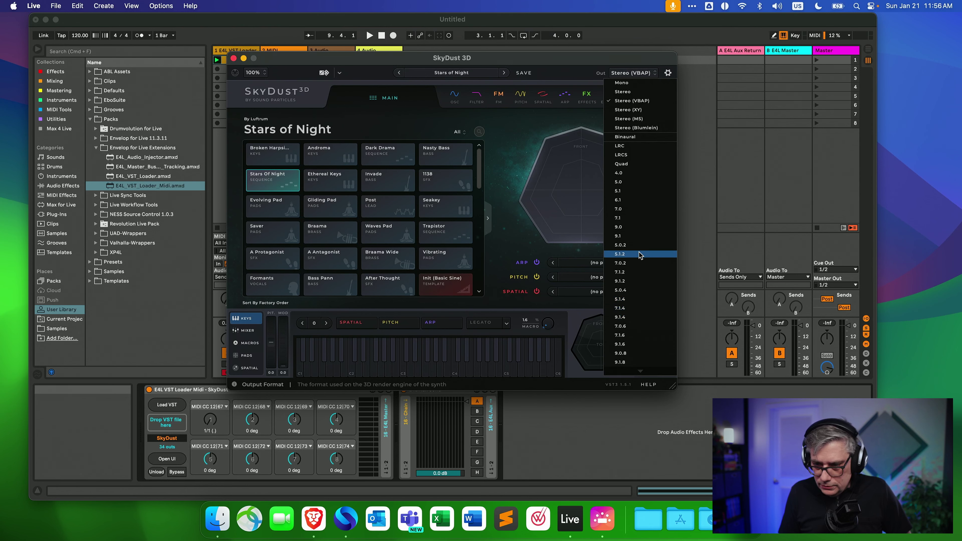
left_click(634, 273)
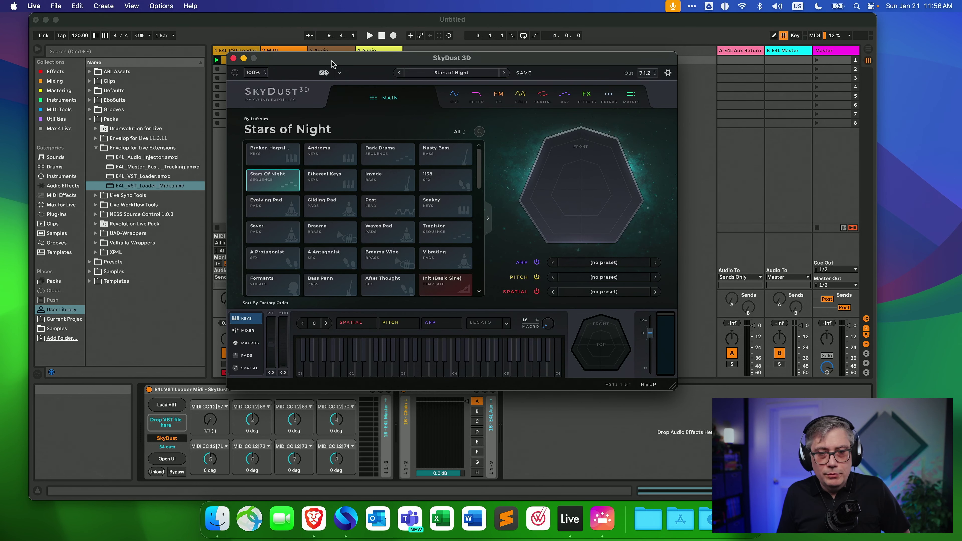
Play scene 1 and switch the SkyDust loader's 16-channel output from E4L Master to Chain to feed E4L Aux Send.
left_click_drag(331, 61, 292, 78)
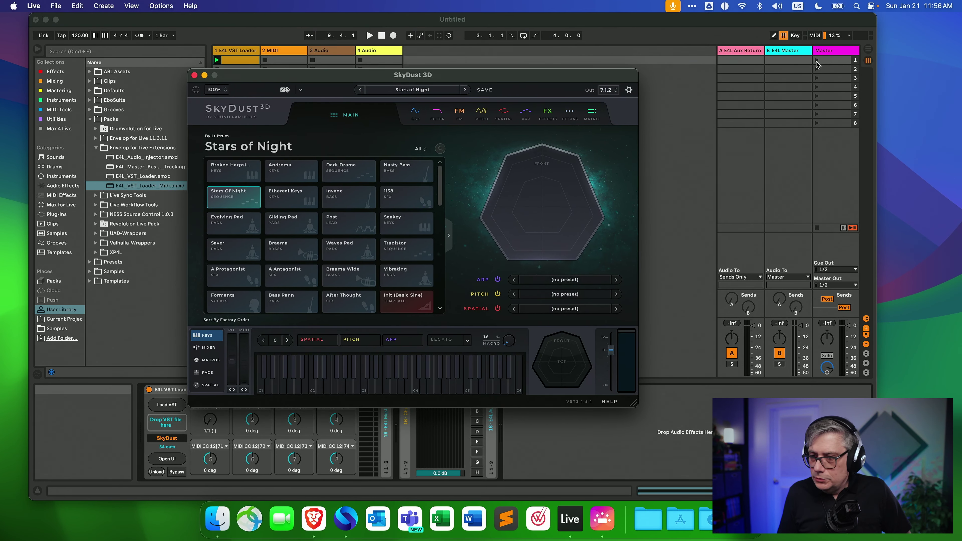
key("super+alt+p")
left_click(817, 64)
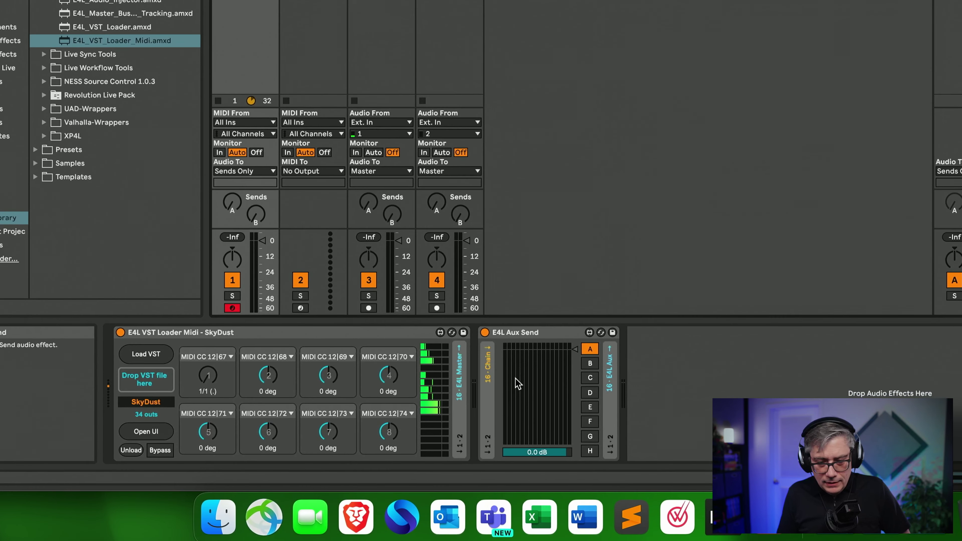
left_click(460, 372)
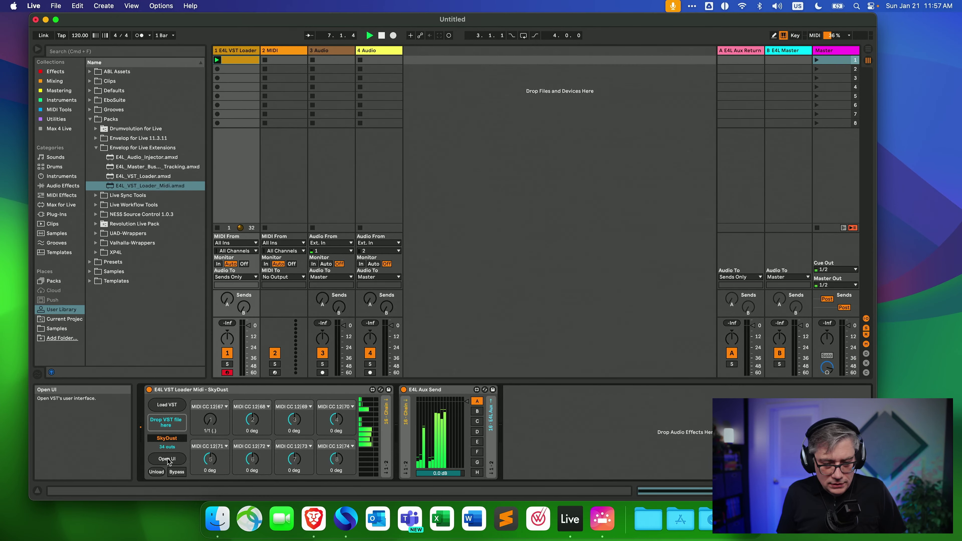
Reopen the SkyDust 3D interface to check the moving sound sources and output meter, and close it again.
left_click(167, 459)
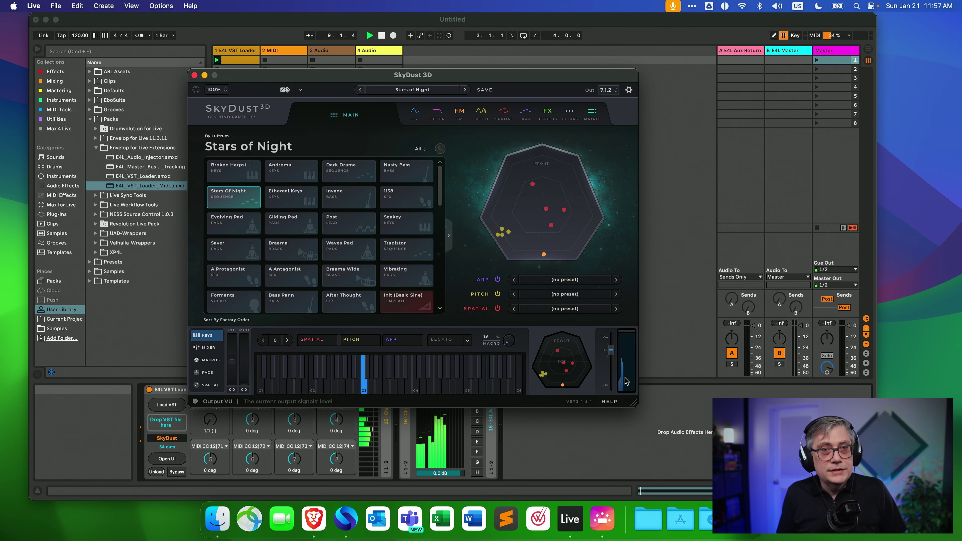
left_click_drag(454, 77, 469, 62)
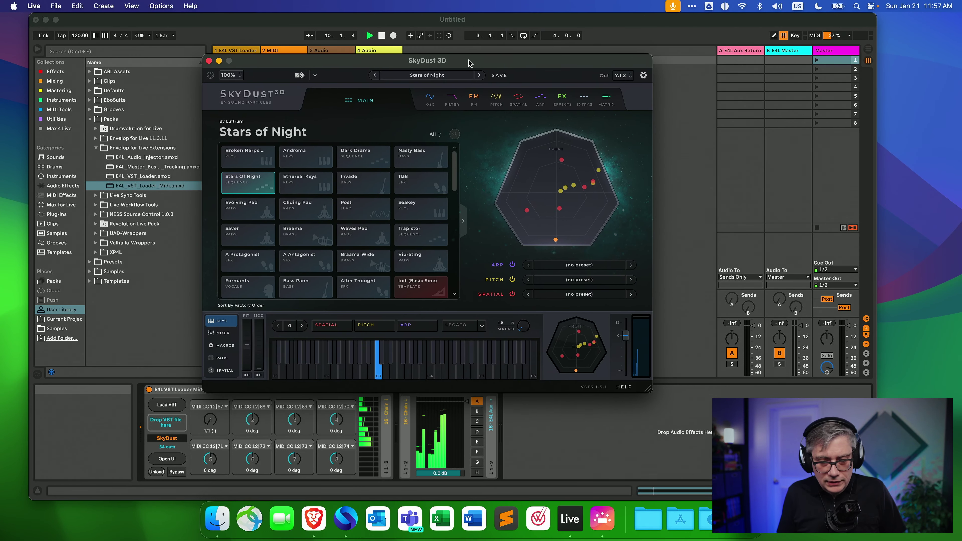
left_click(209, 60)
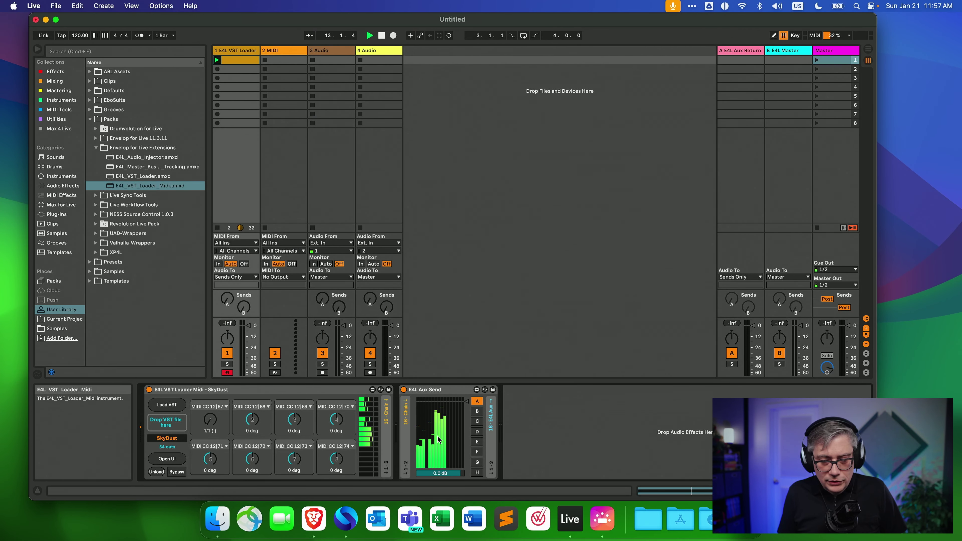
On the E4L Aux Return, lower the wet level of Cinematic Rooms Professional inside Bidule to about -16 dB.
left_click(744, 68)
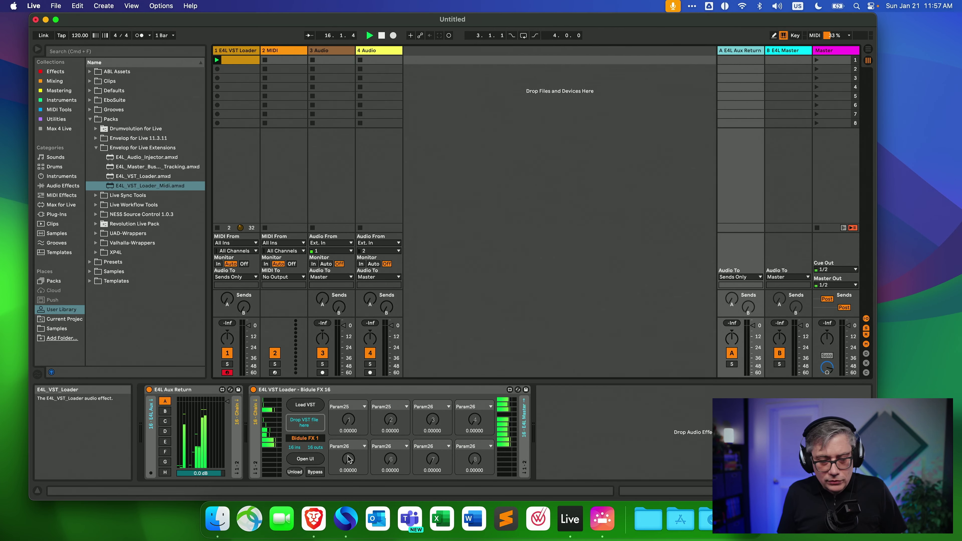
left_click(305, 459)
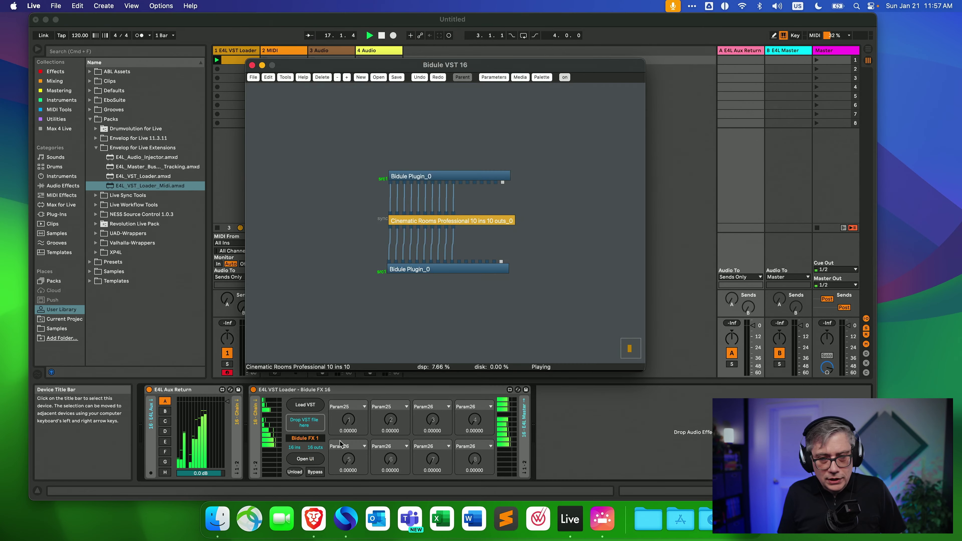
double_click(437, 221)
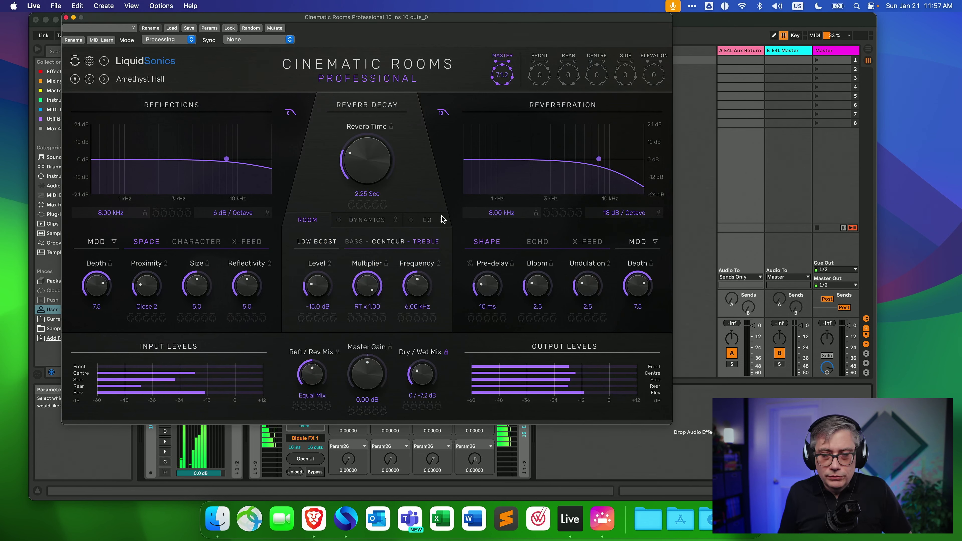
mouse_move(419, 380)
left_mouse_down()
mouse_move(421, 408)
mouse_move(423, 398)
left_mouse_up()
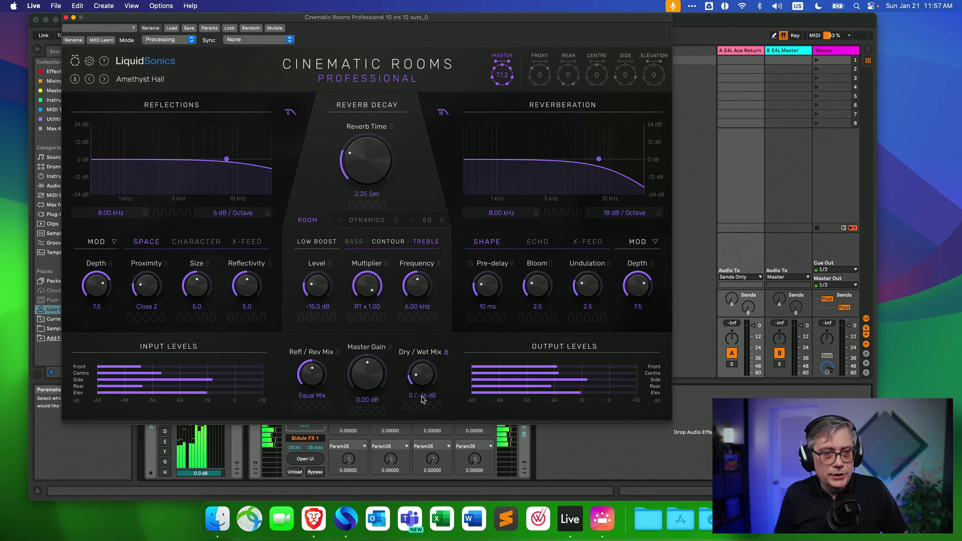
left_click(66, 18)
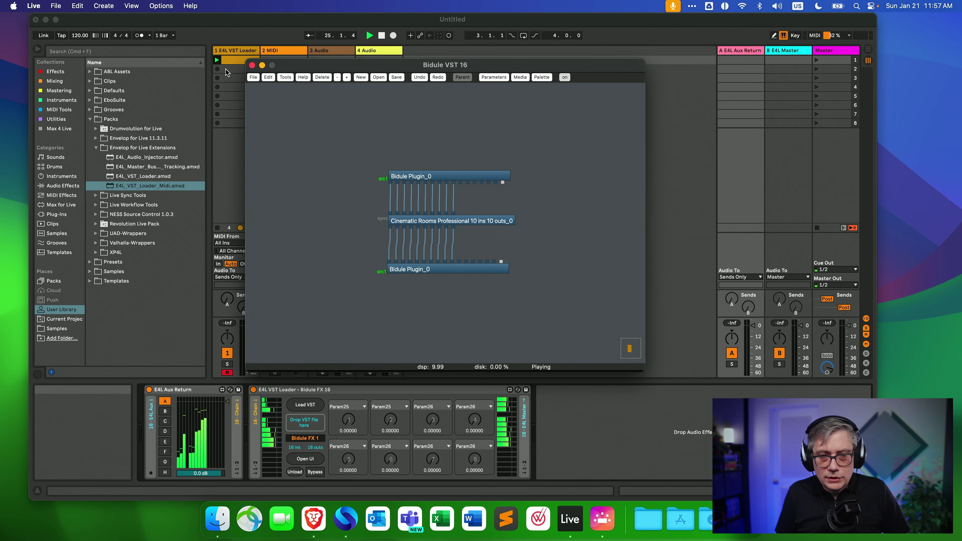
left_click(252, 65)
Check the E4L Master output routing and the incoming bed channels in Dolby Atmos Renderer, and return to Ableton Live.
left_click(792, 53)
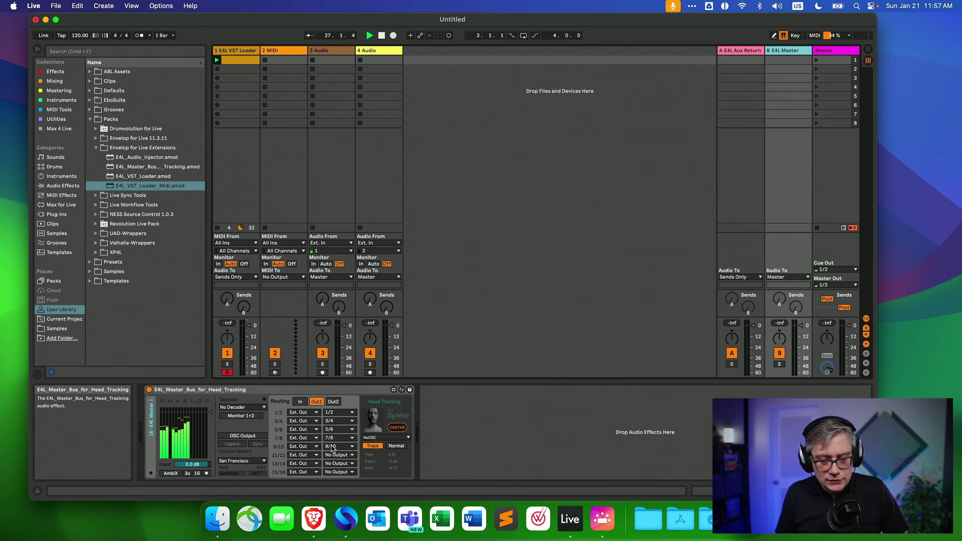
left_click(603, 523)
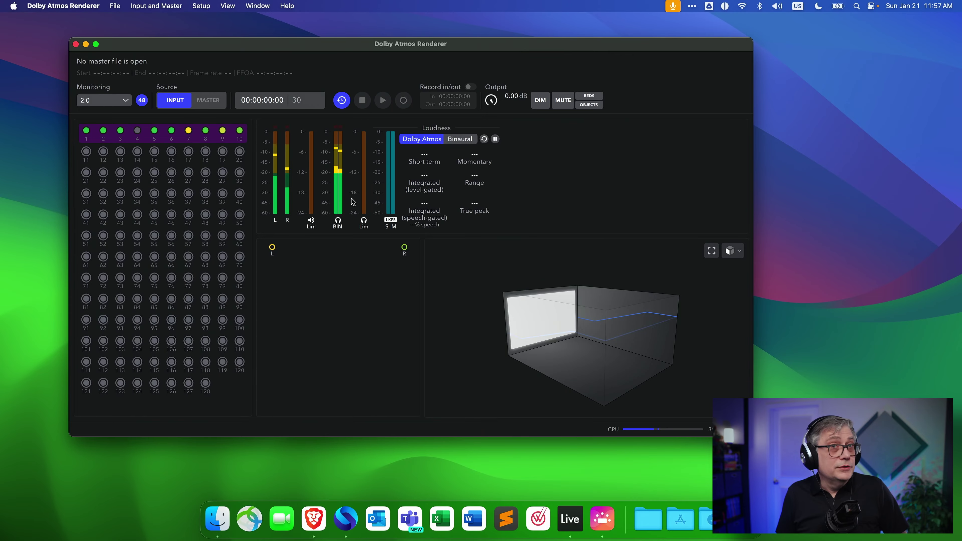
left_click(570, 519)
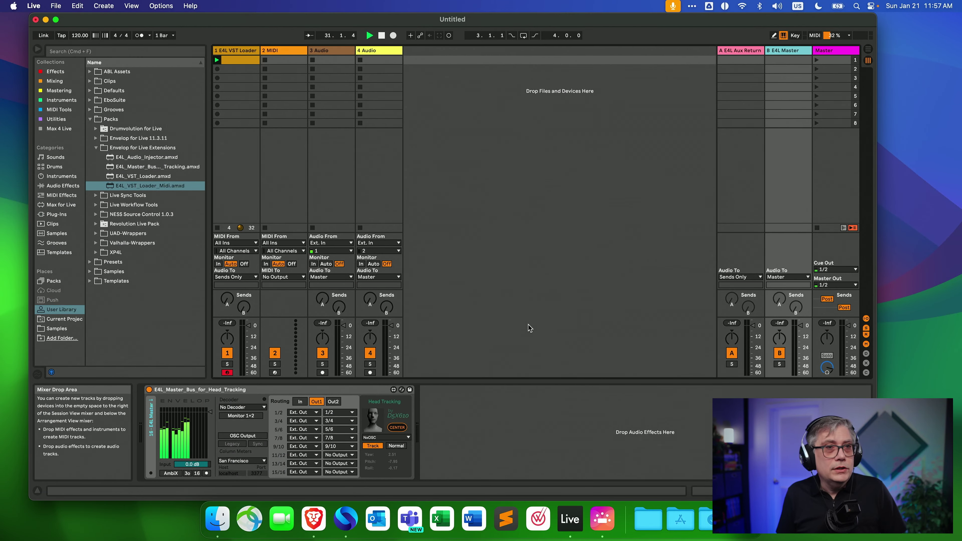